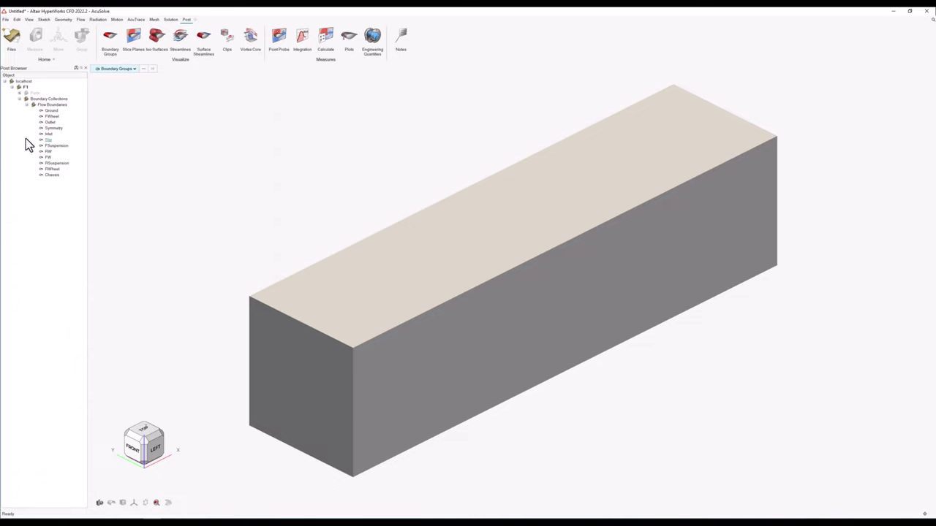
pyautogui.click(20, 93)
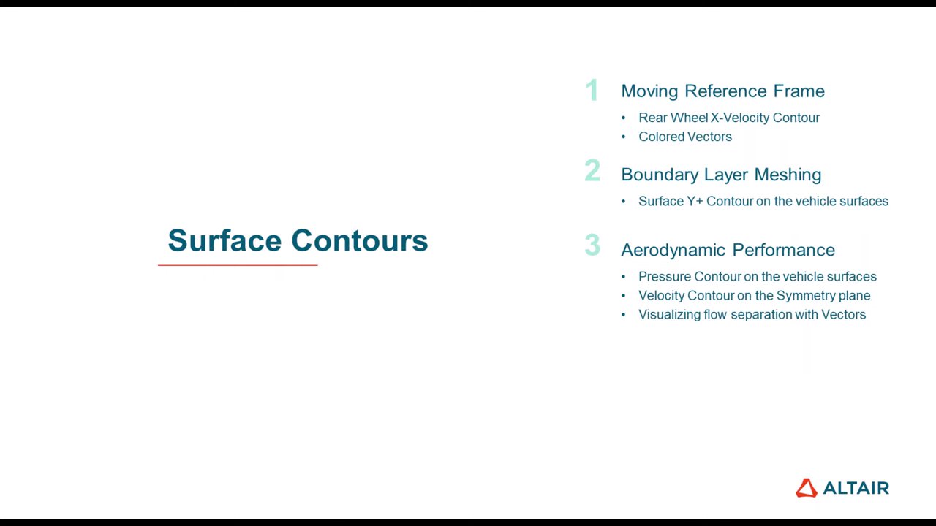
pyautogui.moveTo(590, 69)
pyautogui.mouseDown()
pyautogui.moveTo(596, 112)
pyautogui.moveTo(590, 70)
pyautogui.mouseUp()
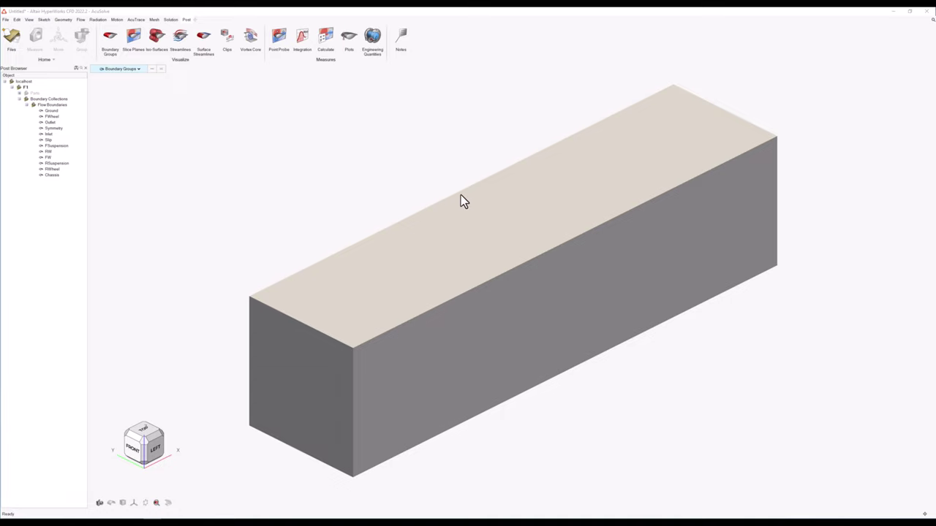
# Hide the slip, symmetry and inlet boundary surfaces of the flow domain to expose the car.
pyautogui.click(484, 199)
pyautogui.rightClick(483, 199)
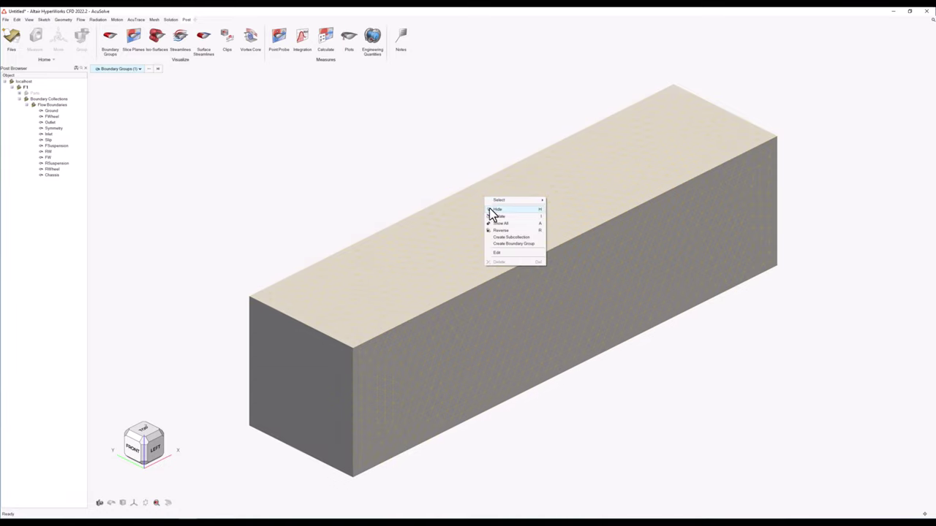
pyautogui.click(502, 211)
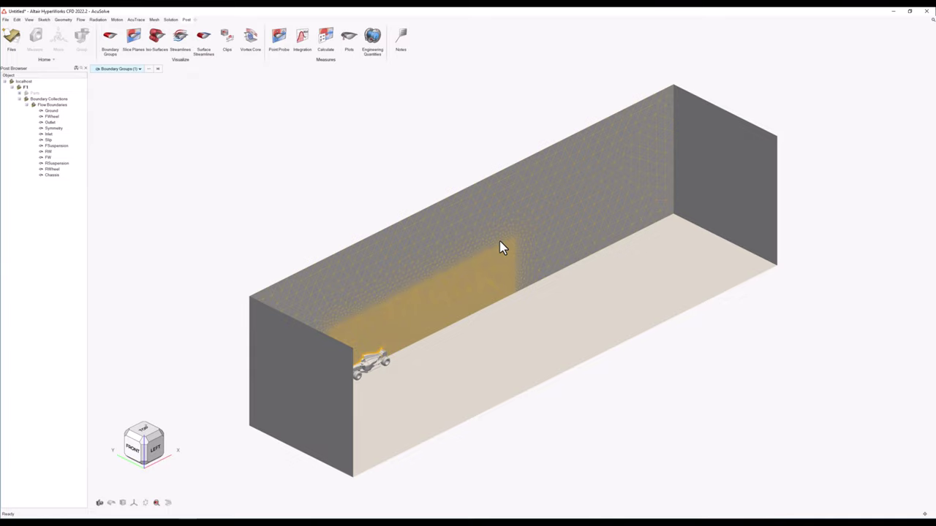
pyautogui.click(499, 242)
pyautogui.click(308, 347)
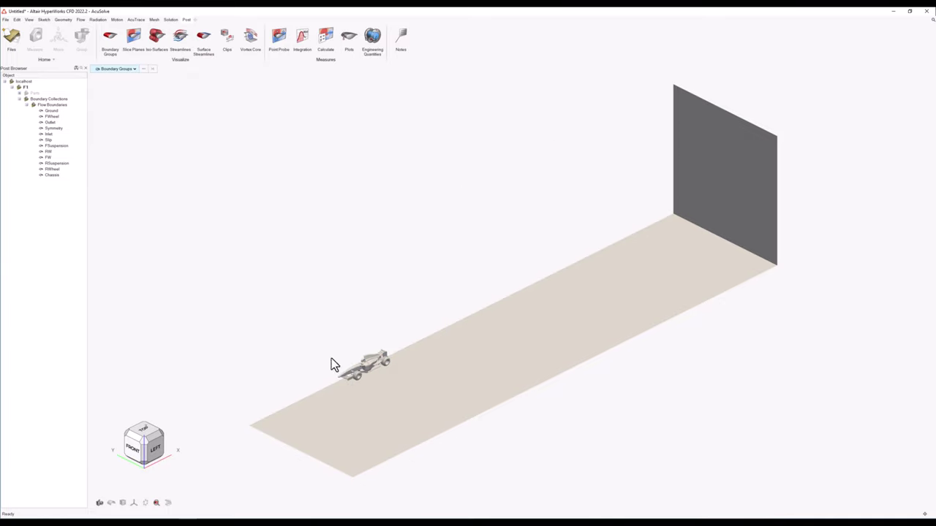
# Isolate the RWheel flow boundary and fit it in the view.
pyautogui.rightClick(58, 170)
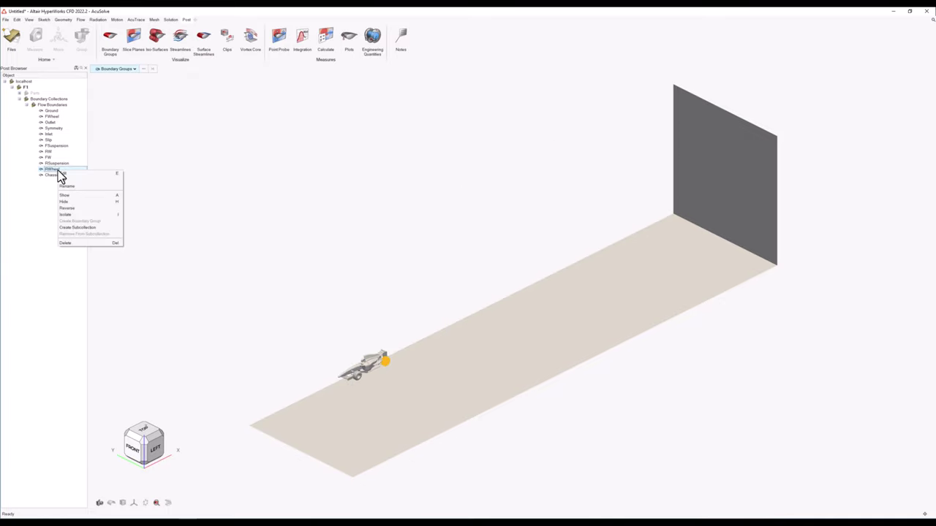
pyautogui.click(77, 214)
pyautogui.click(137, 406)
pyautogui.press('f')
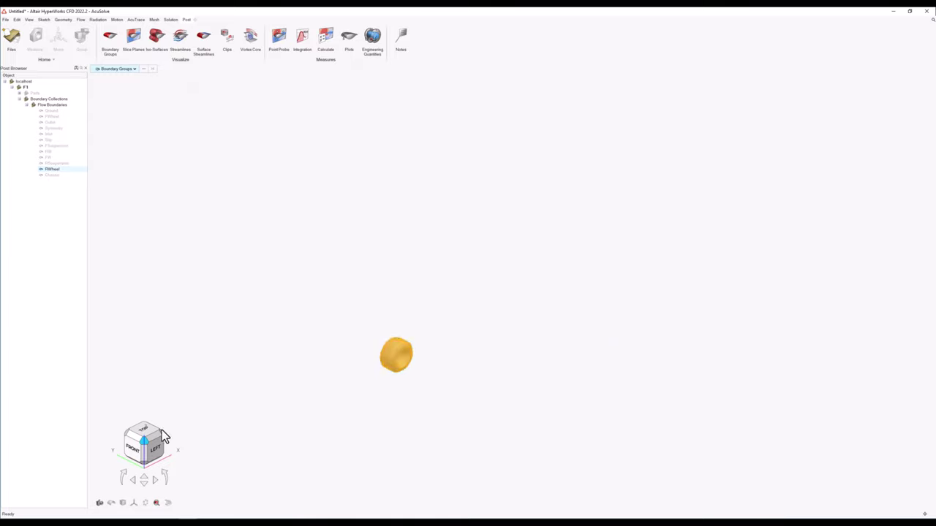
# Edit the RWheel boundary group and display its surface coloured by x velocity.
pyautogui.rightClick(71, 170)
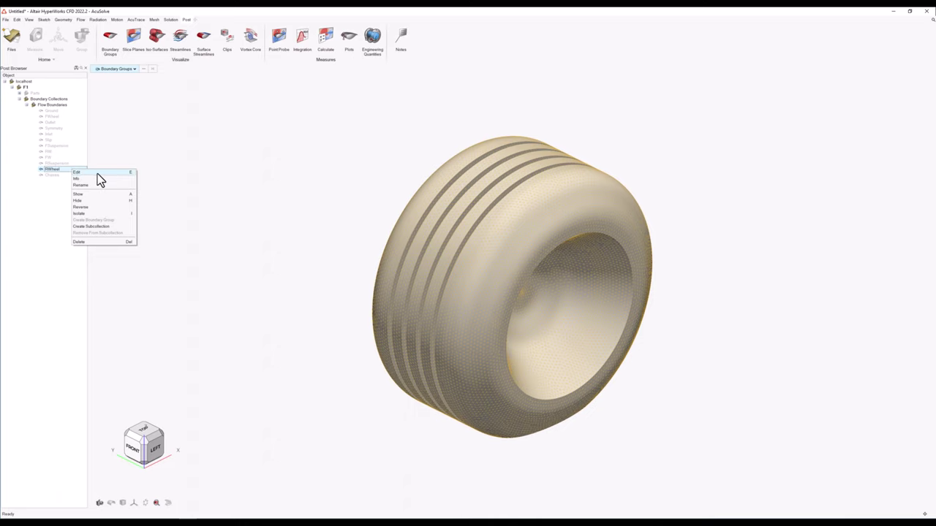
pyautogui.click(103, 175)
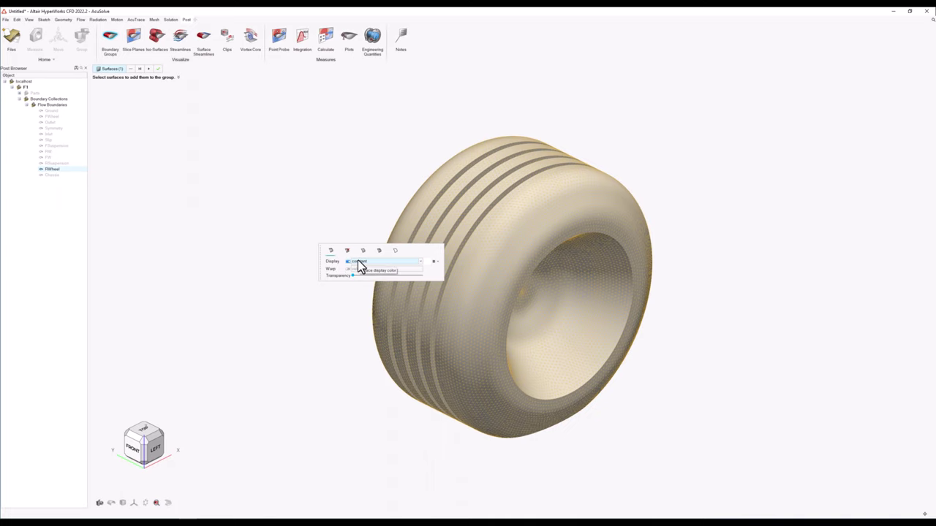
pyautogui.click(358, 259)
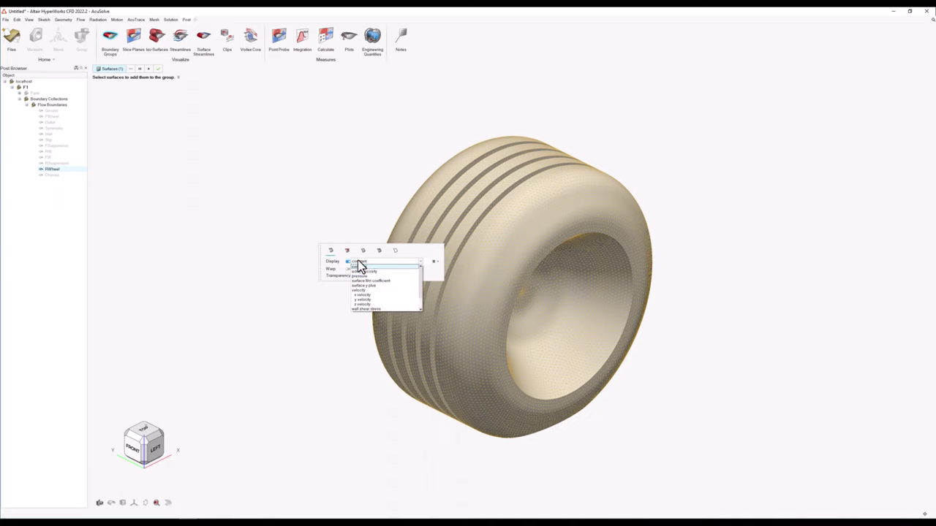
pyautogui.click(368, 296)
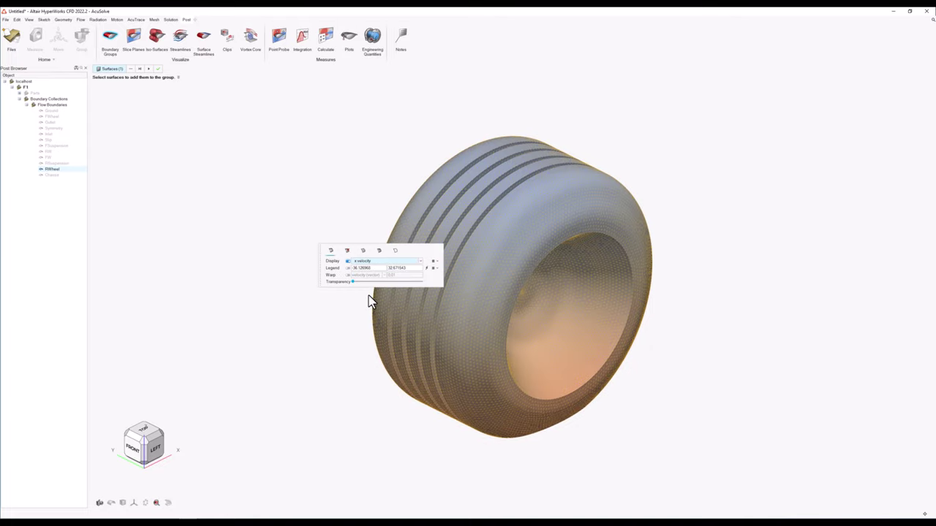
# Change the x velocity contour's colormap to Rainbow.
pyautogui.click(433, 269)
pyautogui.click(486, 274)
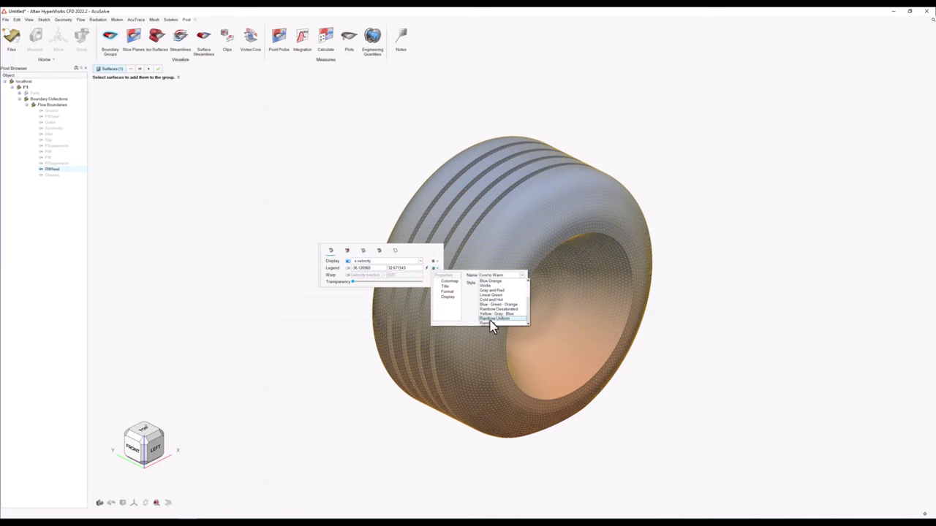
pyautogui.click(491, 323)
# Set the x velocity legend range from -15 to 15 and turn the legend on.
pyautogui.click(367, 273)
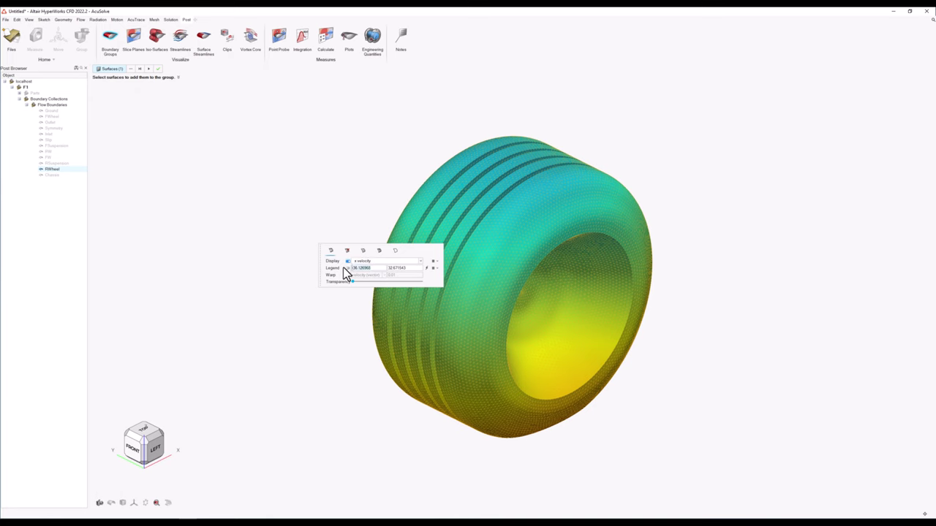
pyautogui.write('-15')
pyautogui.press('Return')
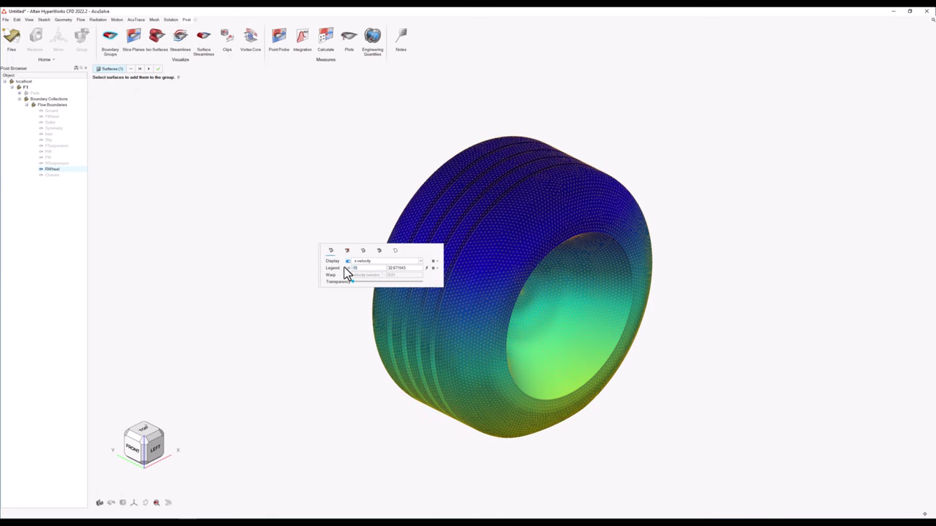
pyautogui.doubleClick(388, 269)
pyautogui.write('15')
pyautogui.press('Return')
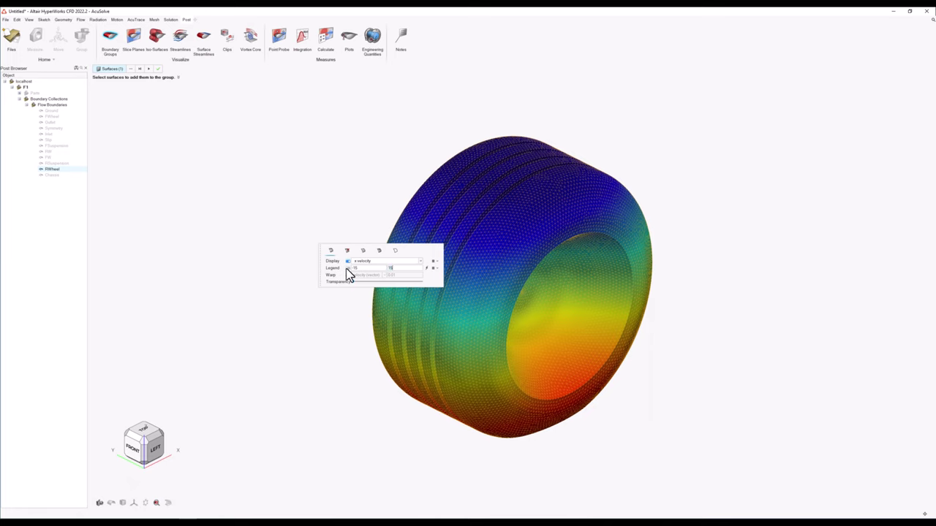
pyautogui.click(347, 268)
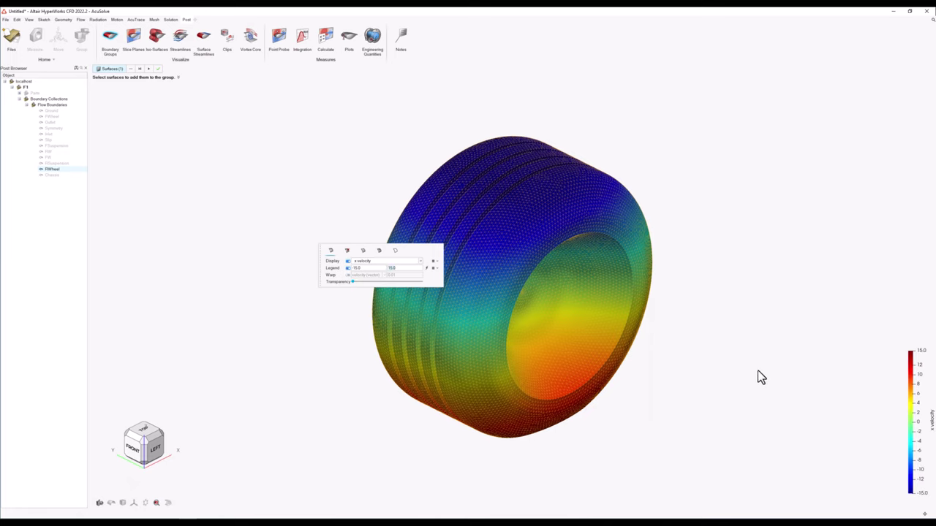
# Place the contour legend at the bottom centre with horizontal orientation and finish editing the rear wheel's display.
pyautogui.click(433, 269)
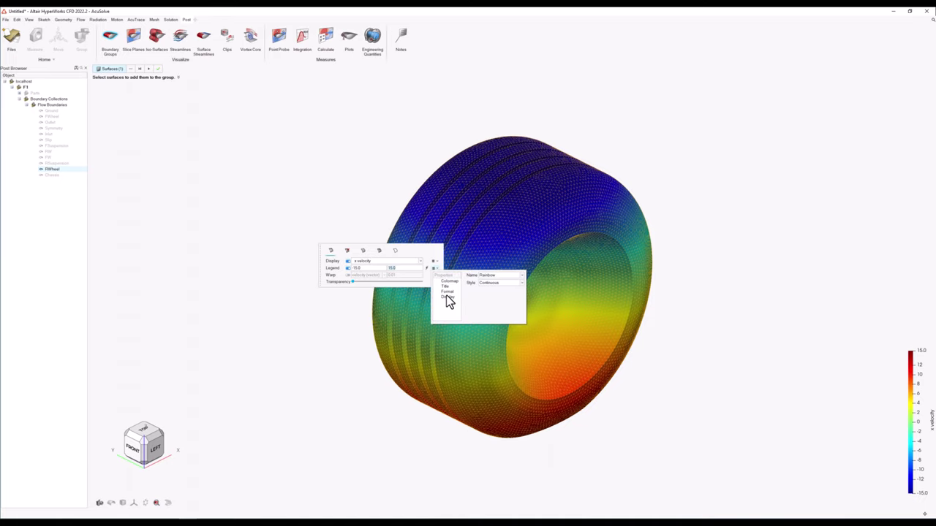
pyautogui.click(446, 297)
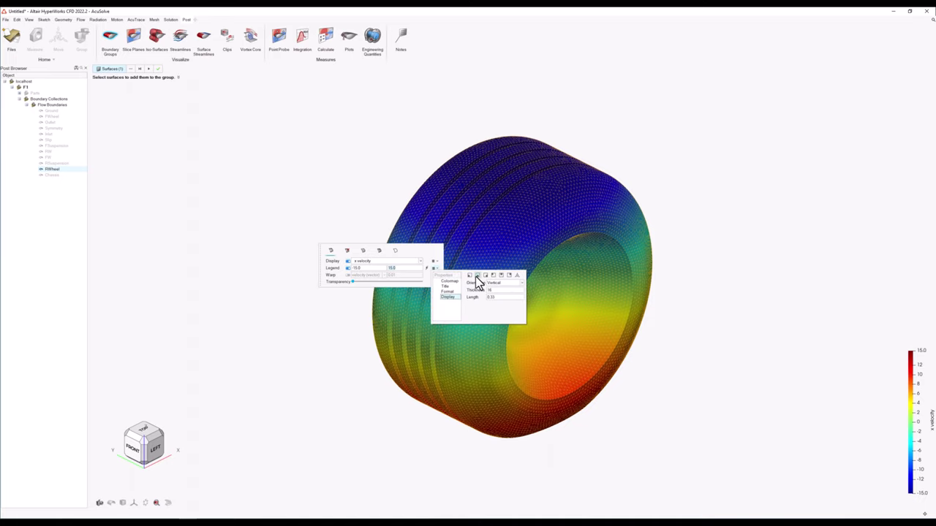
pyautogui.click(476, 277)
pyautogui.click(496, 283)
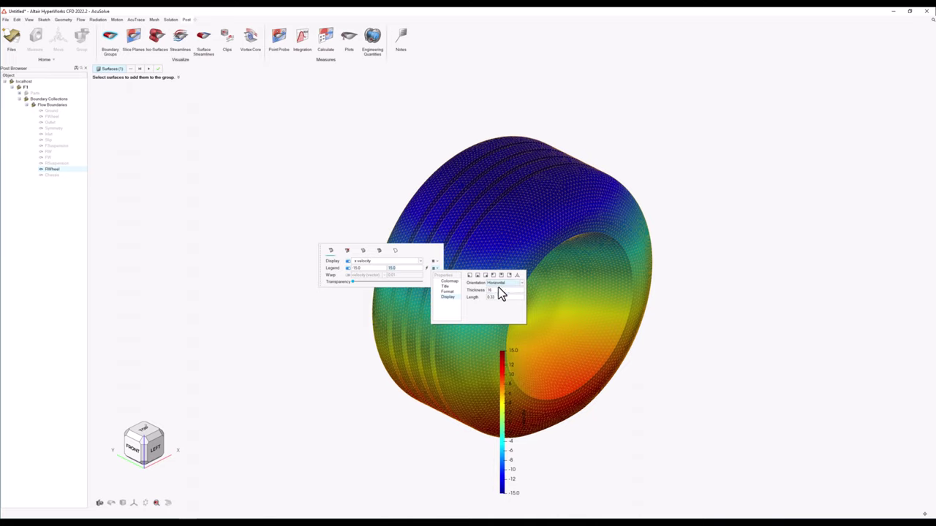
pyautogui.click(498, 288)
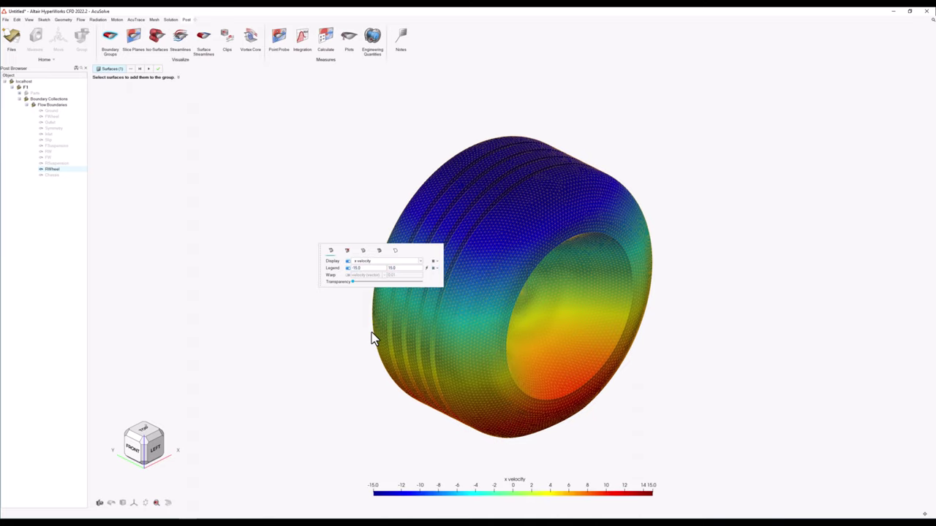
pyautogui.press('Escape')
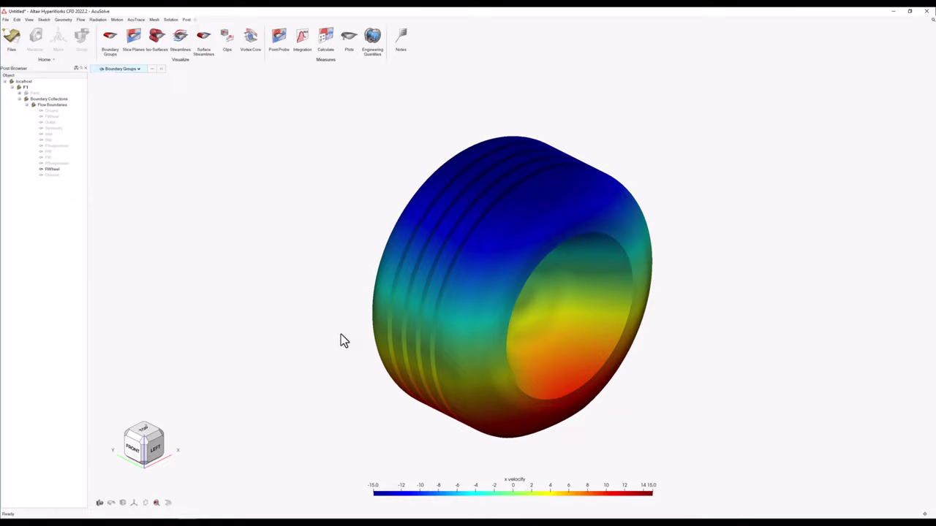
# From the left view, edit the RWheel boundary's velocity vectors and colour them by x velocity.
pyautogui.click(157, 448)
pyautogui.moveTo(501, 319); pyautogui.dragTo(520, 309, button='middle')
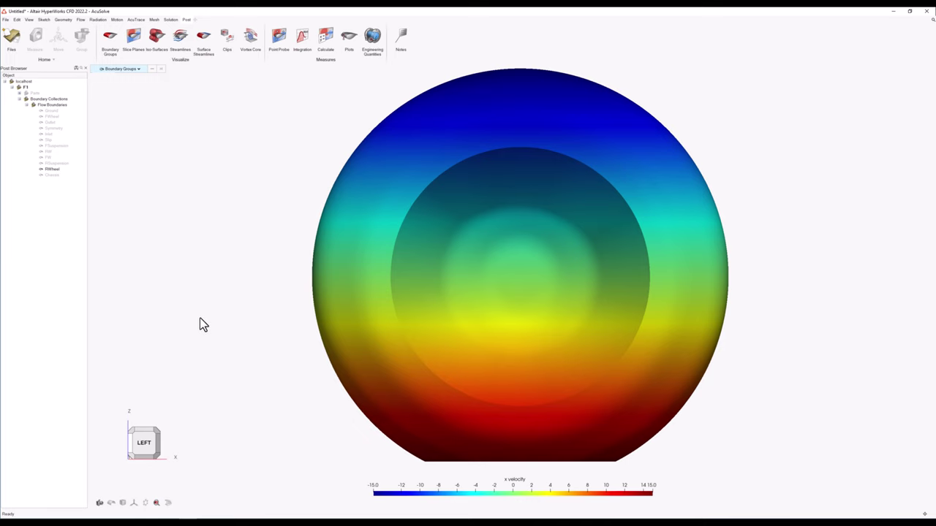
pyautogui.rightClick(52, 170)
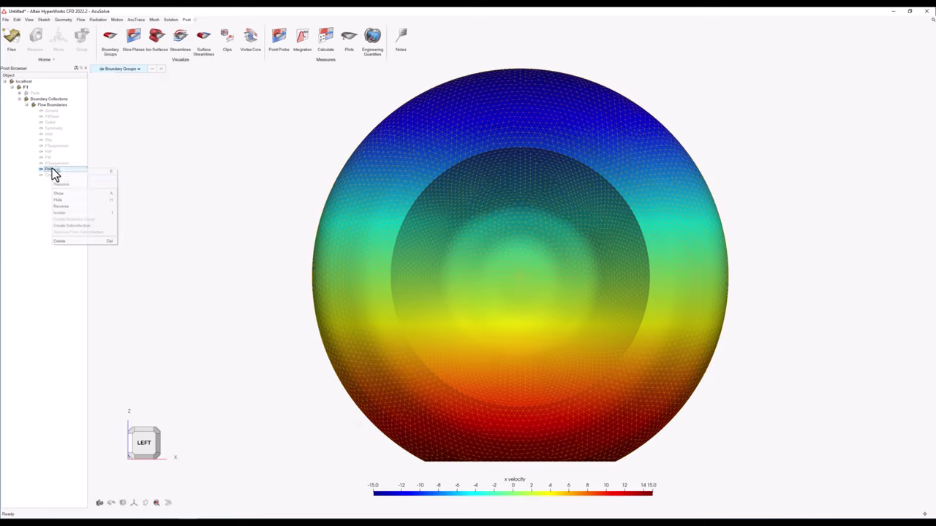
pyautogui.click(85, 173)
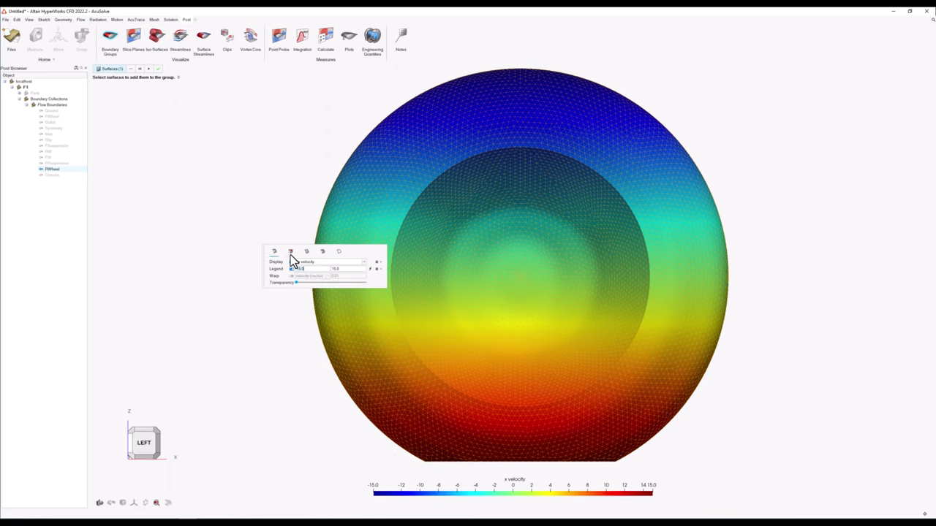
pyautogui.click(291, 253)
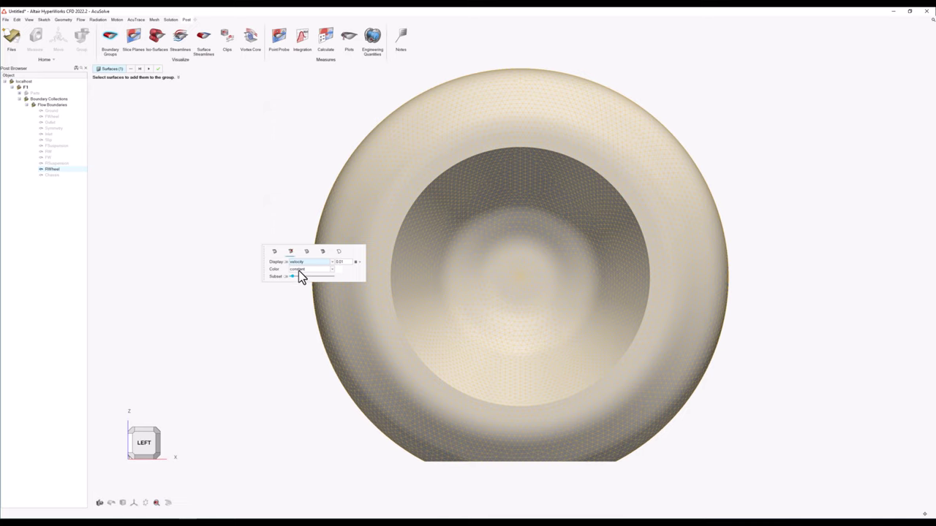
pyautogui.click(298, 269)
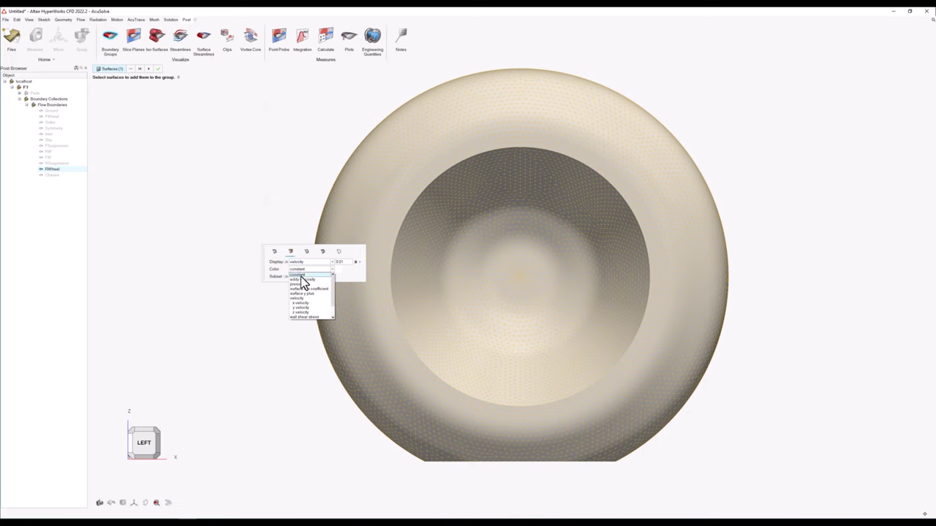
pyautogui.click(303, 303)
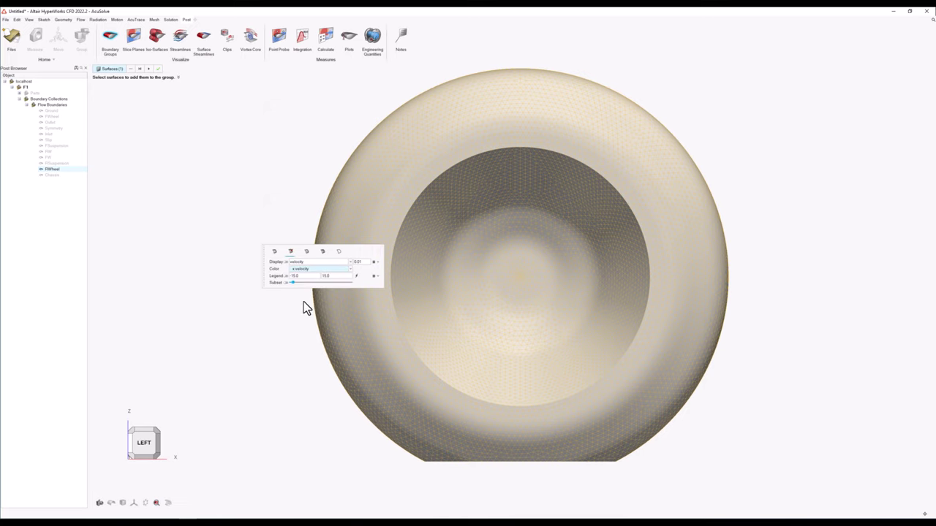
# Give the vector legend the Rainbow colormap and horizontal orientation, and turn the legend on.
pyautogui.click(374, 276)
pyautogui.click(435, 284)
pyautogui.click(442, 333)
pyautogui.click(390, 305)
pyautogui.click(435, 292)
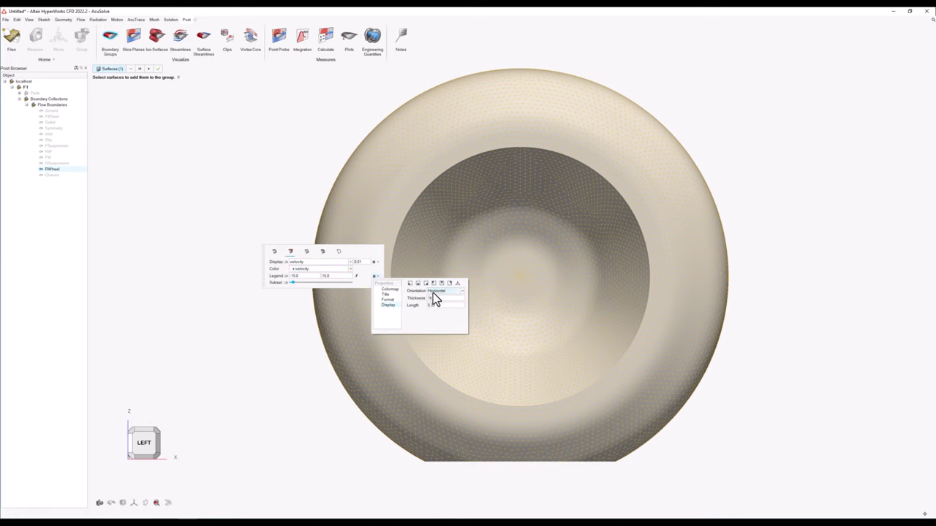
pyautogui.click(286, 276)
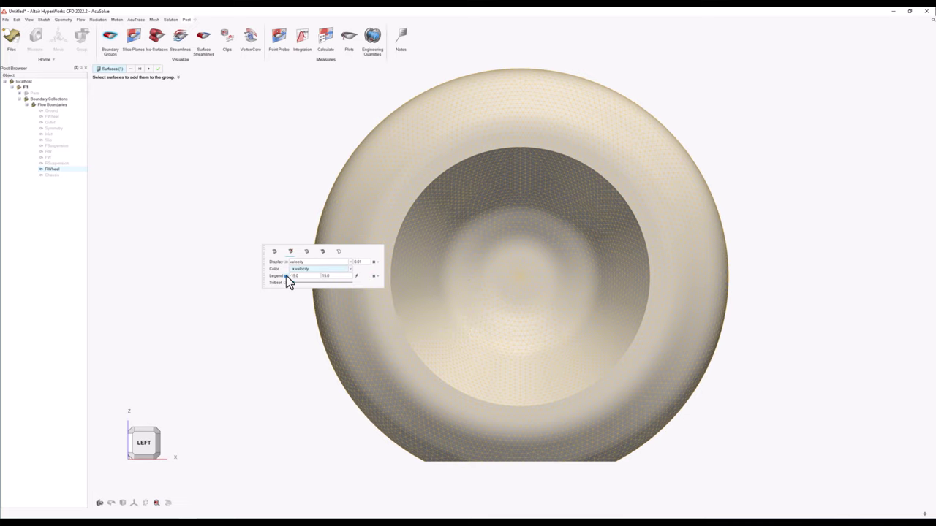
# Set the velocity vectors to scale factor 0.05, Uniform length and Tangential component, and turn on their display on the wheel.
pyautogui.click(369, 263)
pyautogui.doubleClick(369, 262)
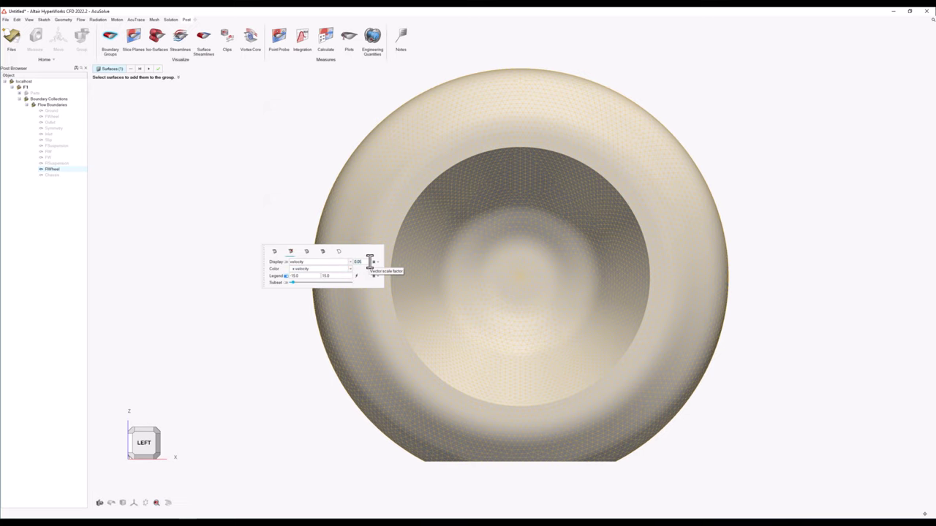
pyautogui.click(378, 264)
pyautogui.click(421, 270)
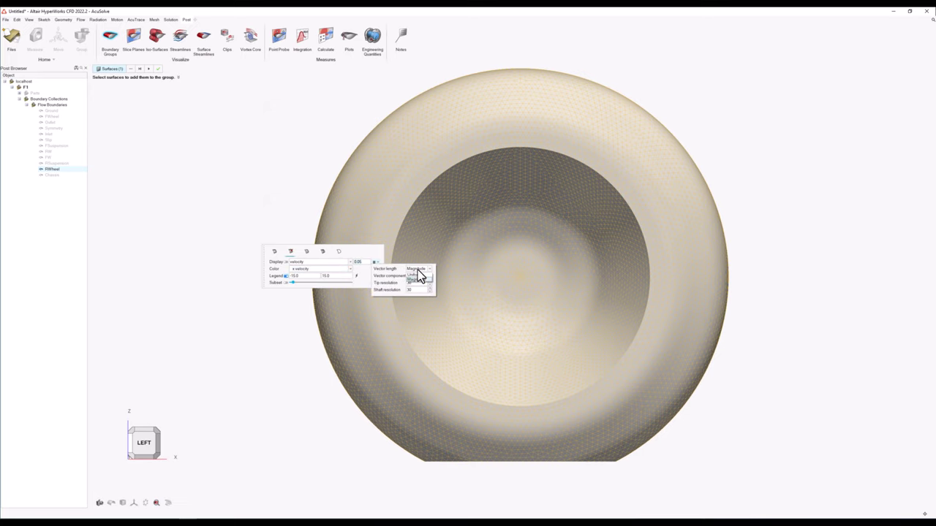
pyautogui.click(419, 274)
pyautogui.click(420, 277)
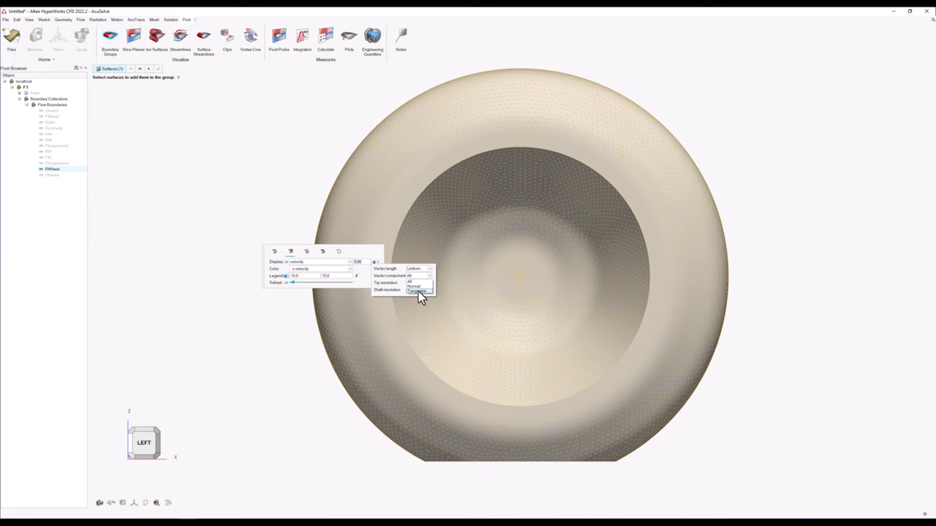
pyautogui.click(418, 290)
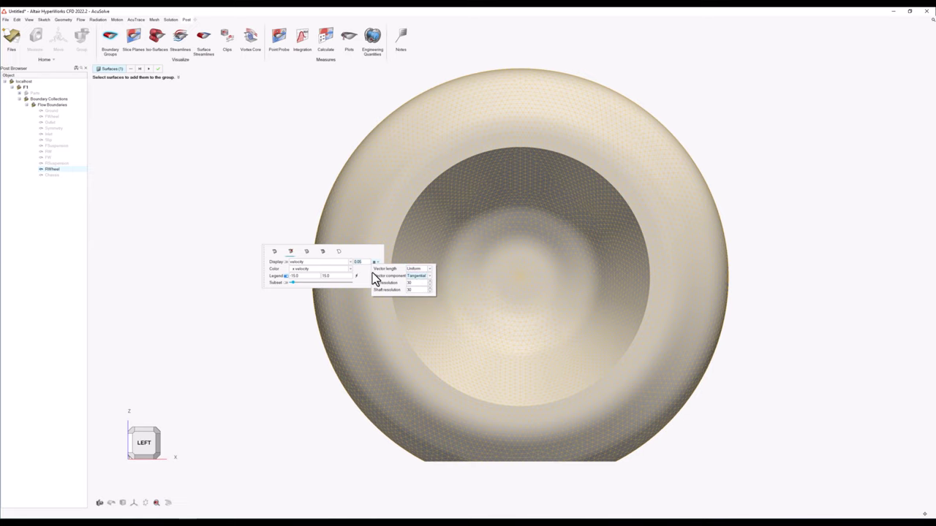
pyautogui.click(287, 262)
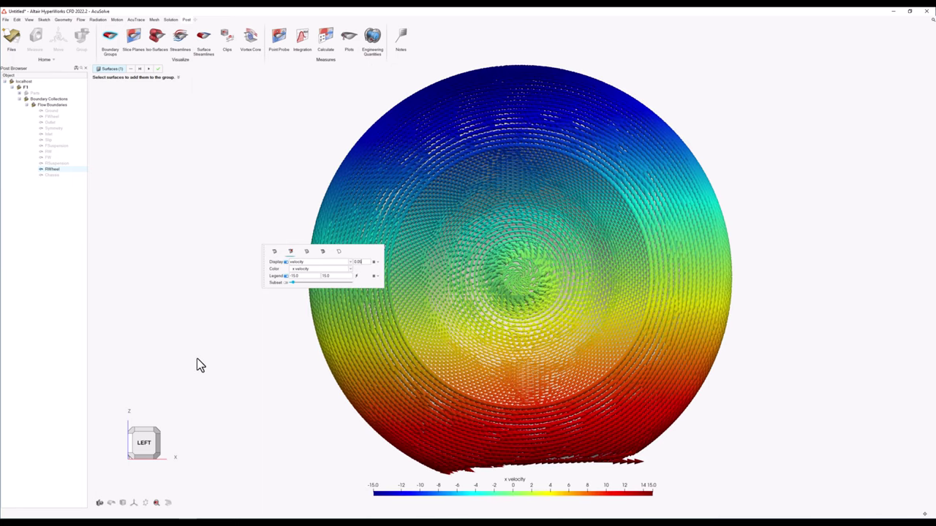
pyautogui.click(132, 431)
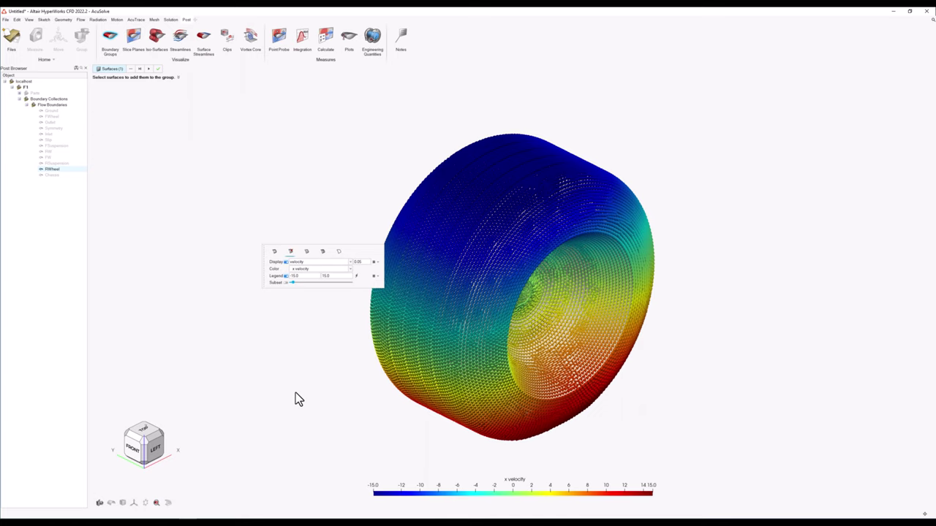
# Display only a subset of the rear wheel's velocity vectors, increase the subset density, and make the wheel surface partly transparent.
pyautogui.click(285, 282)
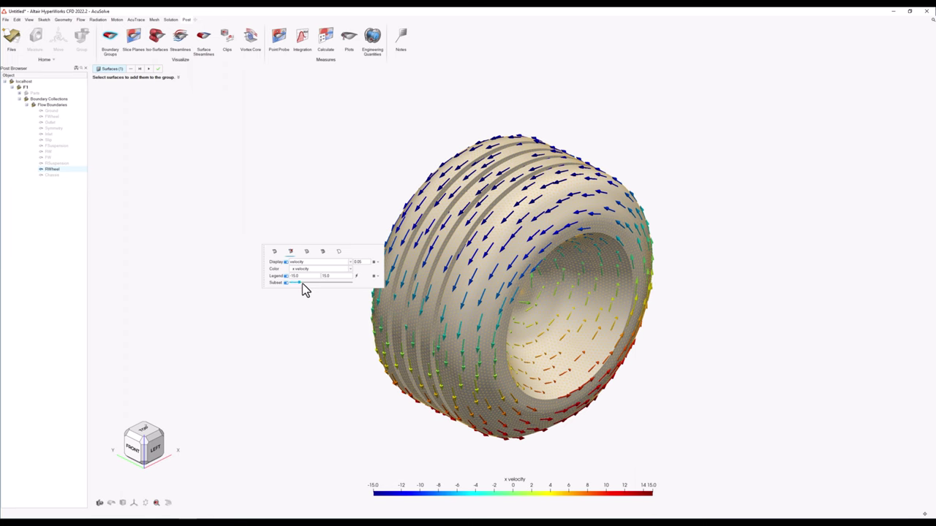
pyautogui.moveTo(302, 283)
pyautogui.mouseDown()
pyautogui.moveTo(319, 283)
pyautogui.moveTo(295, 284)
pyautogui.moveTo(304, 277)
pyautogui.mouseUp()
pyautogui.click(275, 252)
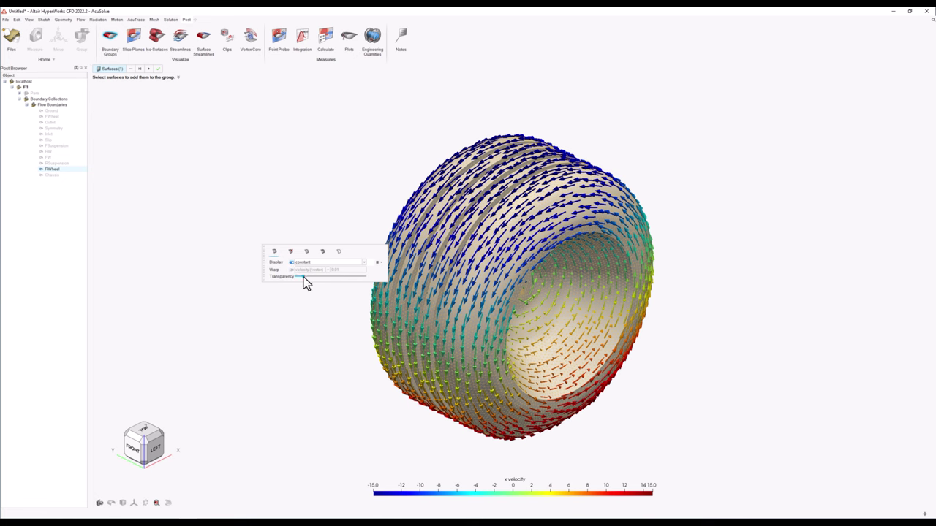
pyautogui.click(291, 313)
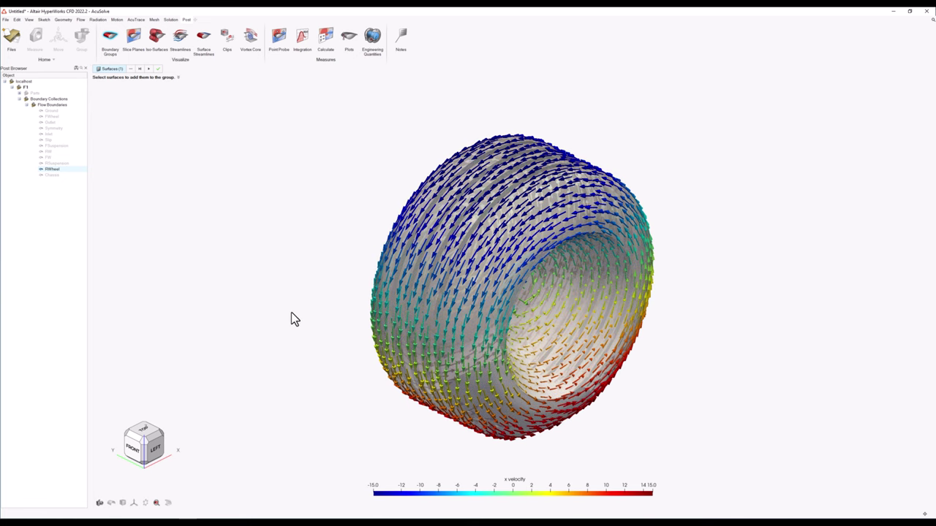
pyautogui.click(159, 449)
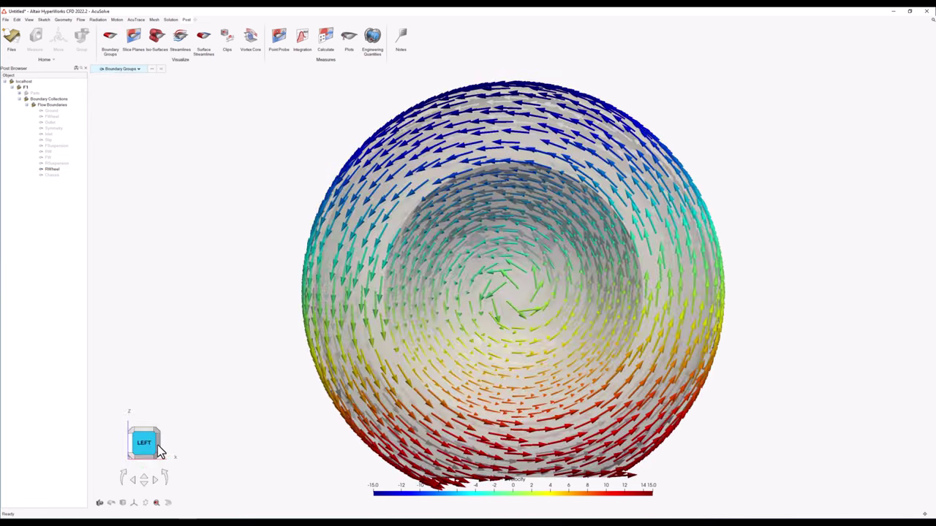
pyautogui.click(131, 431)
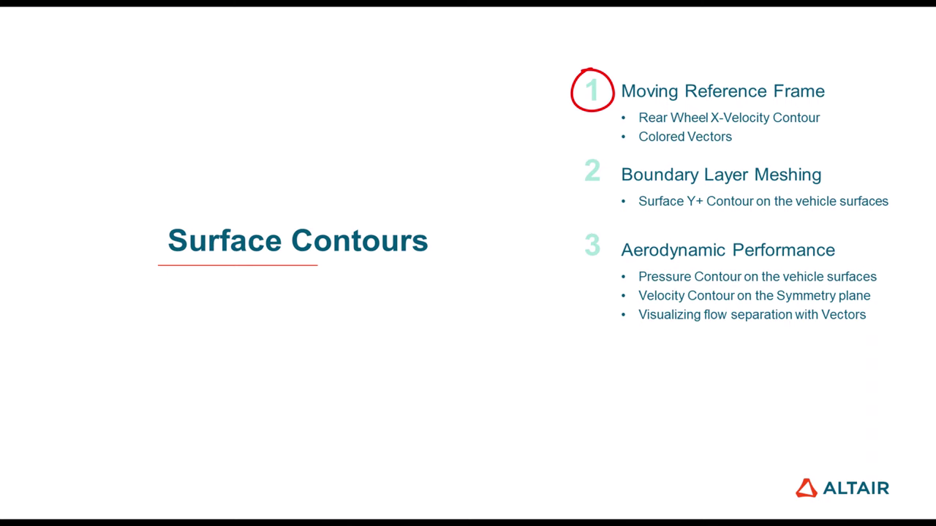
pyautogui.moveTo(591, 150)
pyautogui.mouseDown()
pyautogui.moveTo(582, 190)
pyautogui.moveTo(611, 184)
pyautogui.moveTo(588, 150)
pyautogui.mouseUp()
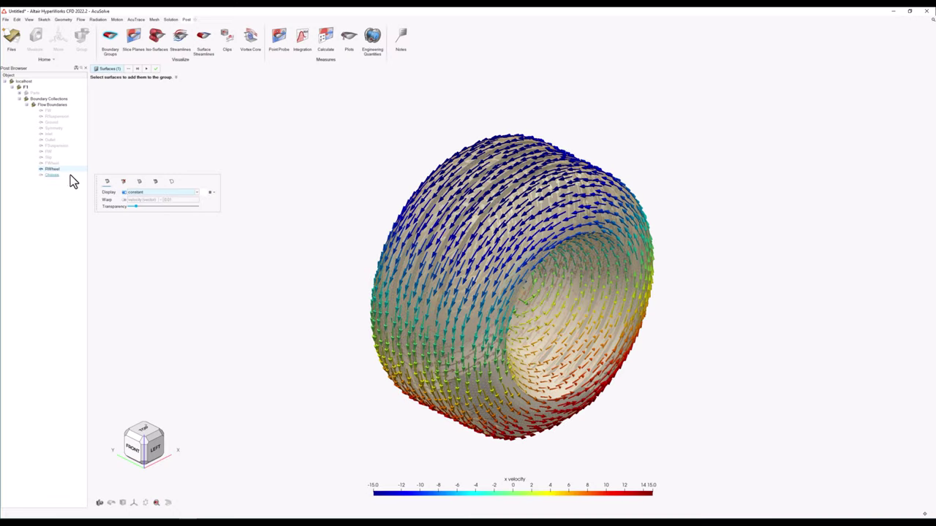
# Turn off the velocity vectors on the rear wheel and make its surface fully opaque again.
pyautogui.moveTo(94, 198); pyautogui.dragTo(168, 185)
pyautogui.click(167, 182)
pyautogui.click(163, 191)
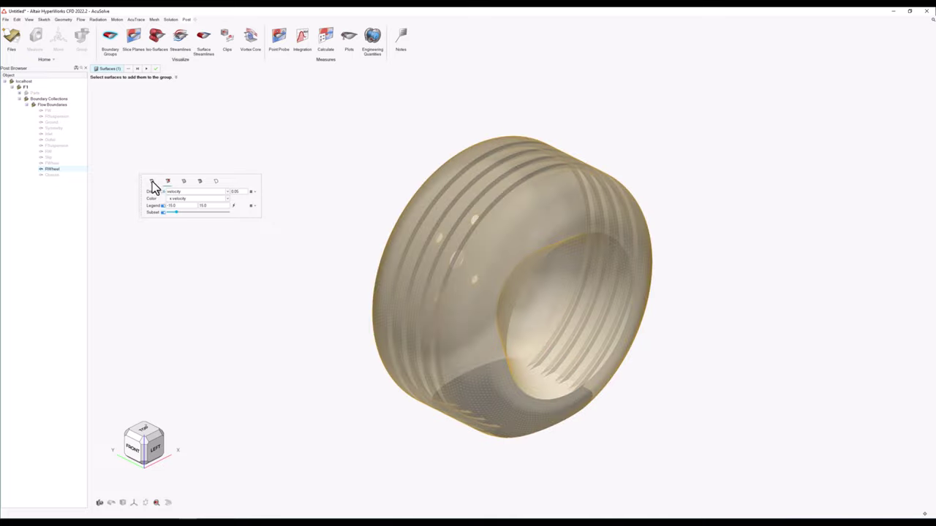
pyautogui.click(152, 181)
pyautogui.click(175, 207)
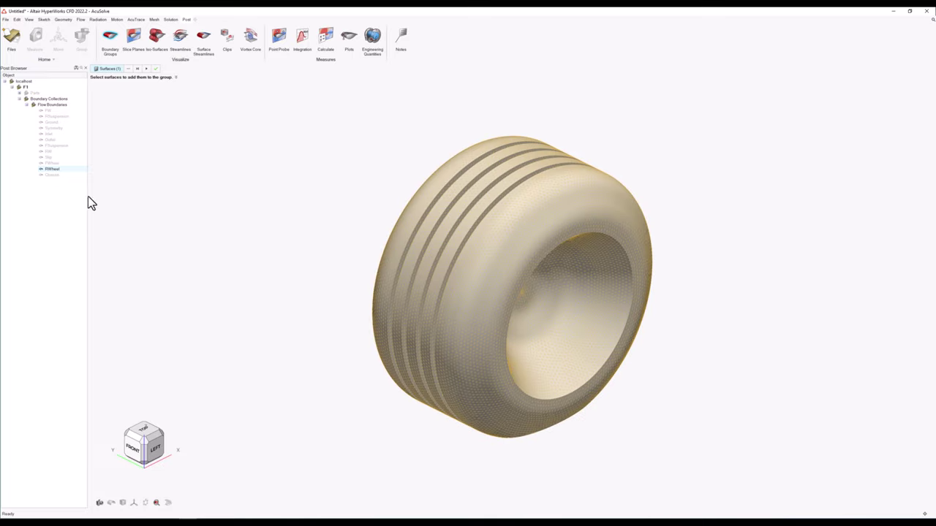
pyautogui.press('Escape')
# Isolate all car boundaries together: FW, RW, FSuspension, RSuspension, FWheel, RWheel and Chassis.
pyautogui.click(60, 168)
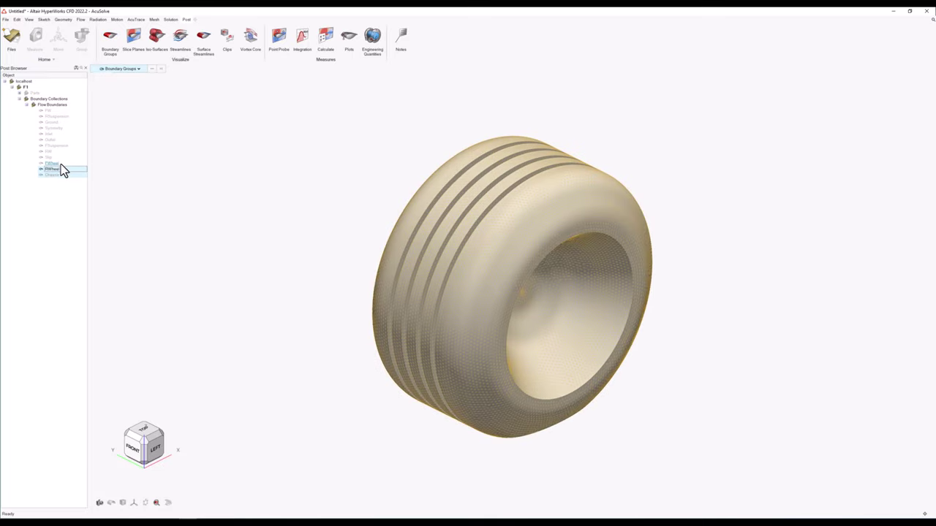
pyautogui.keyDown('ctrl'); pyautogui.click(49, 111); pyautogui.keyUp('ctrl')
pyautogui.rightClick(51, 112)
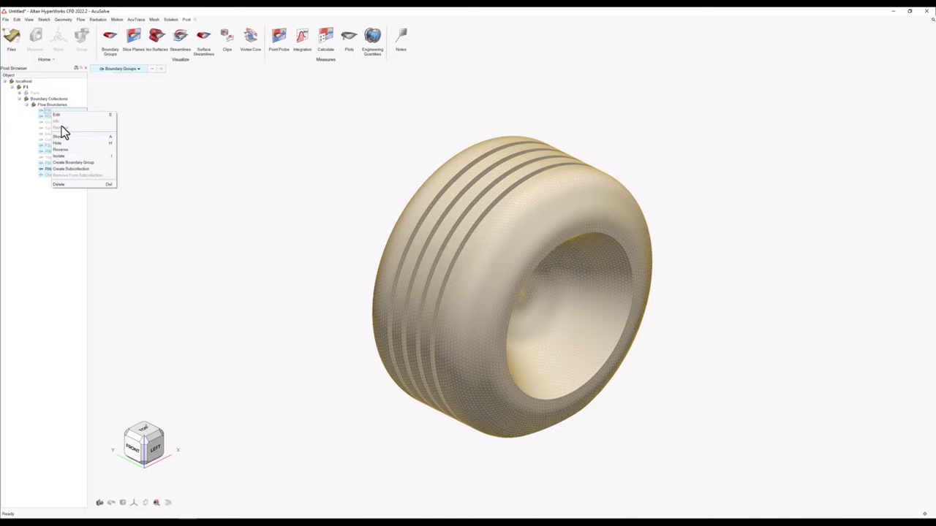
pyautogui.click(71, 156)
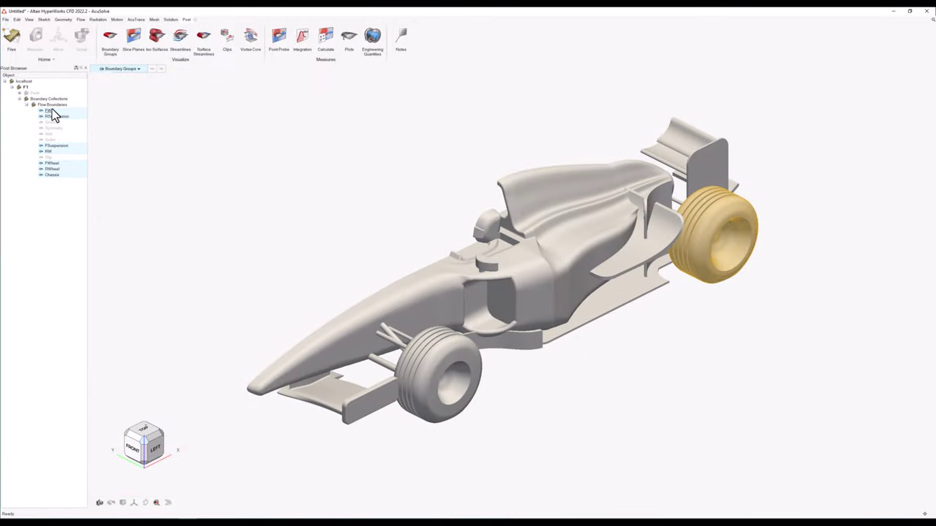
# Edit the selected car boundaries together, display surface y plus on them, and reset the legend to the data range.
pyautogui.rightClick(52, 111)
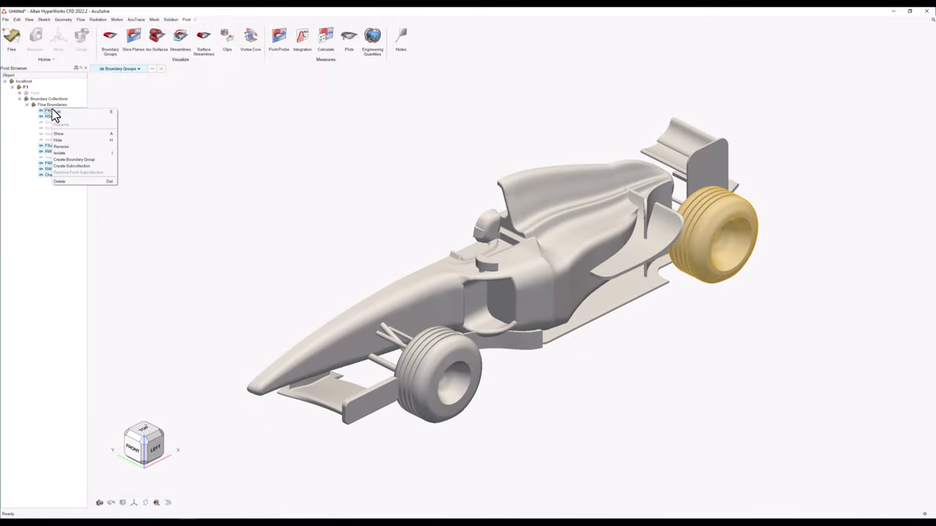
pyautogui.click(60, 112)
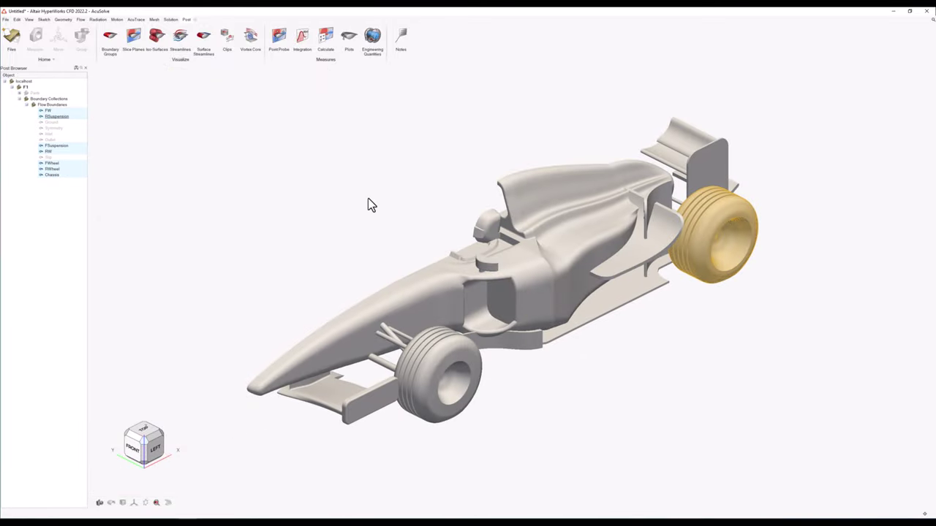
pyautogui.click(406, 216)
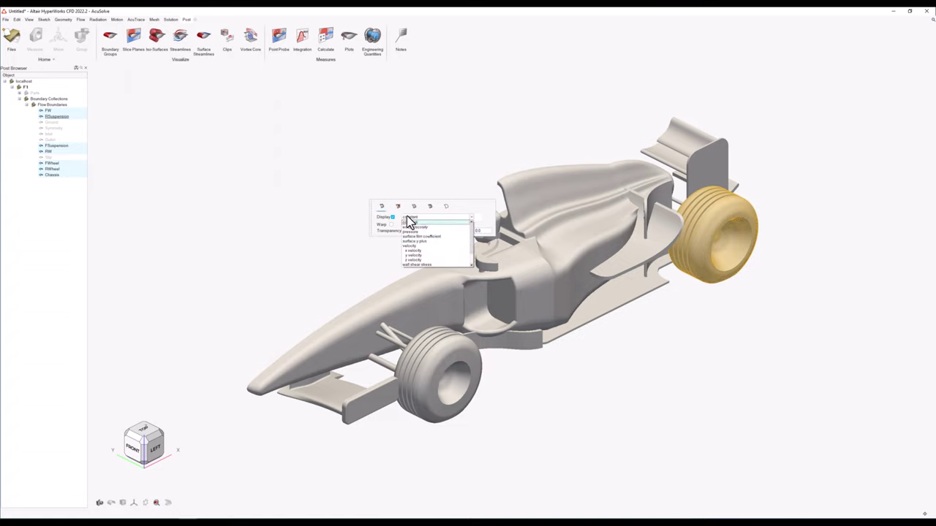
pyautogui.click(419, 242)
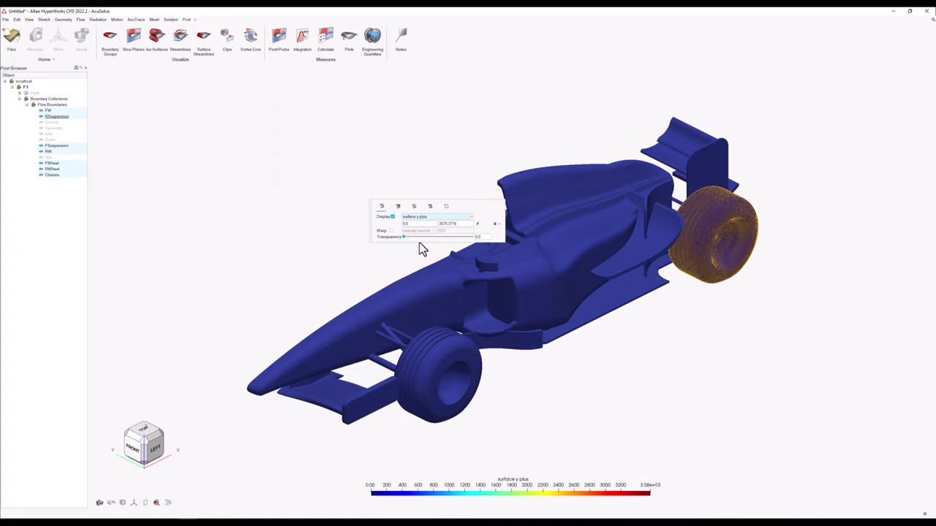
pyautogui.click(478, 226)
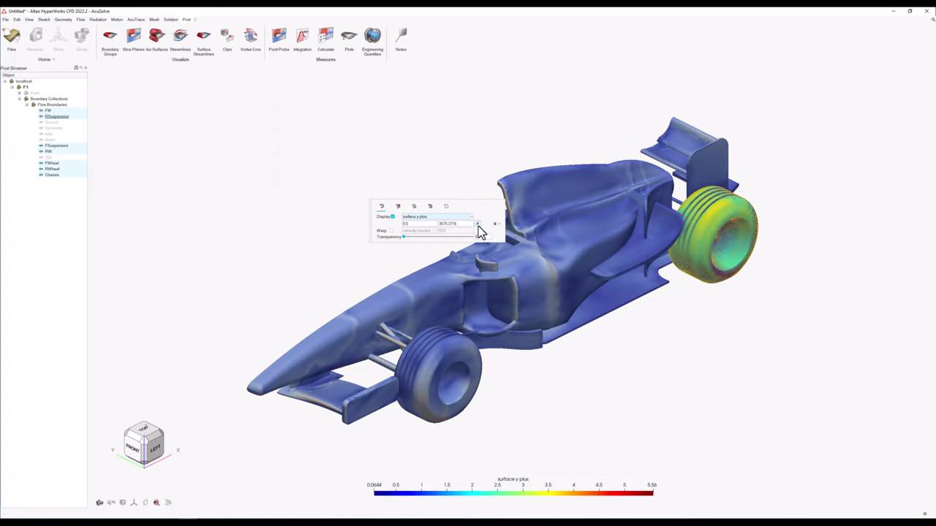
# Change the colormap of the surface y plus legend and set its upper limit to 3.
pyautogui.moveTo(373, 219); pyautogui.dragTo(323, 191)
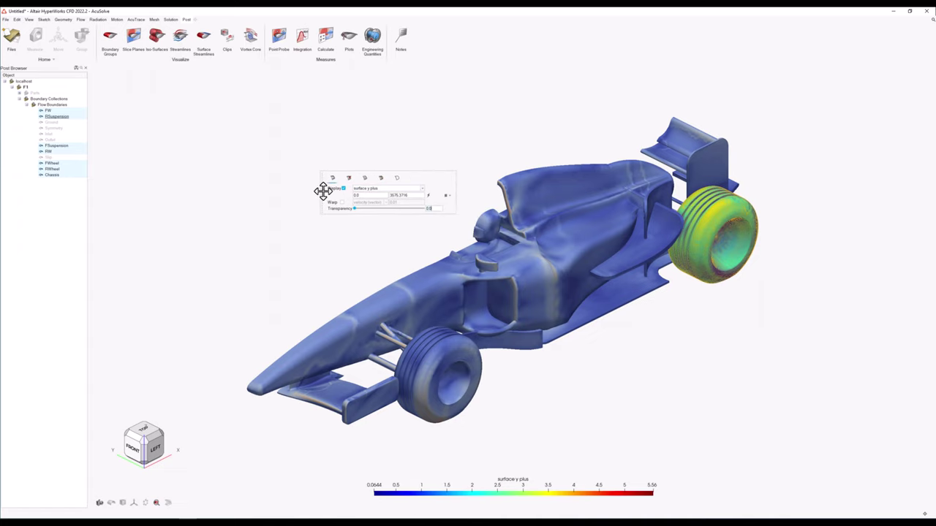
pyautogui.click(446, 196)
pyautogui.click(496, 211)
pyautogui.click(508, 250)
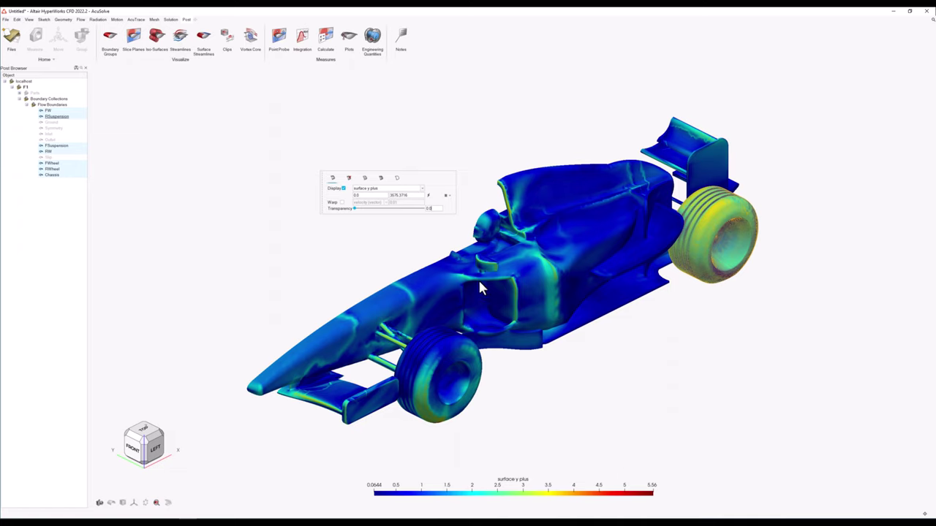
pyautogui.press('BackSpace')
pyautogui.write('3')
pyautogui.press('Return')
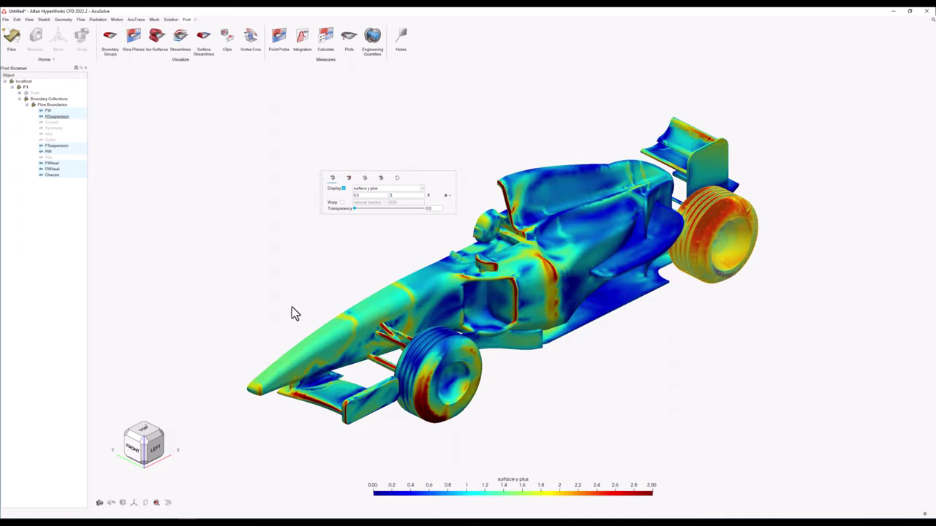
# Switch the contour on the car surfaces to pressure and set the legend range from -100 to 100.
pyautogui.click(158, 440)
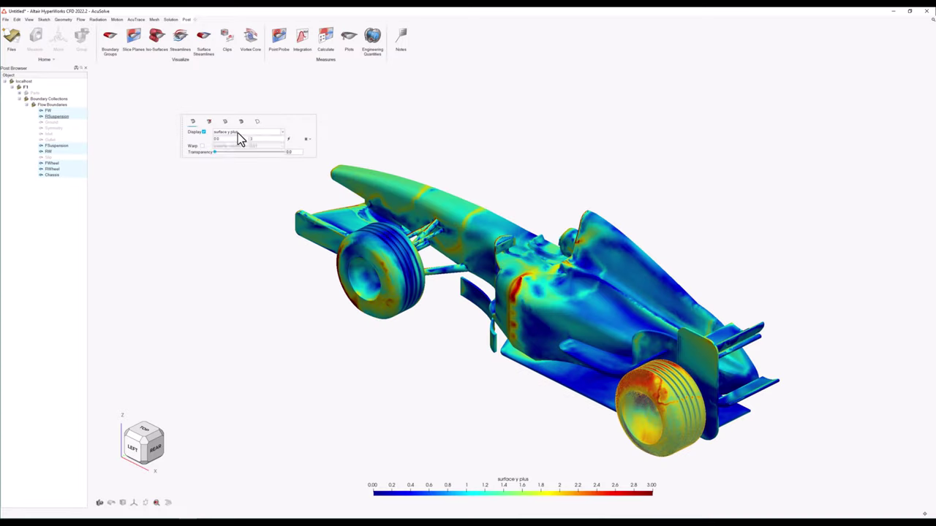
pyautogui.click(237, 133)
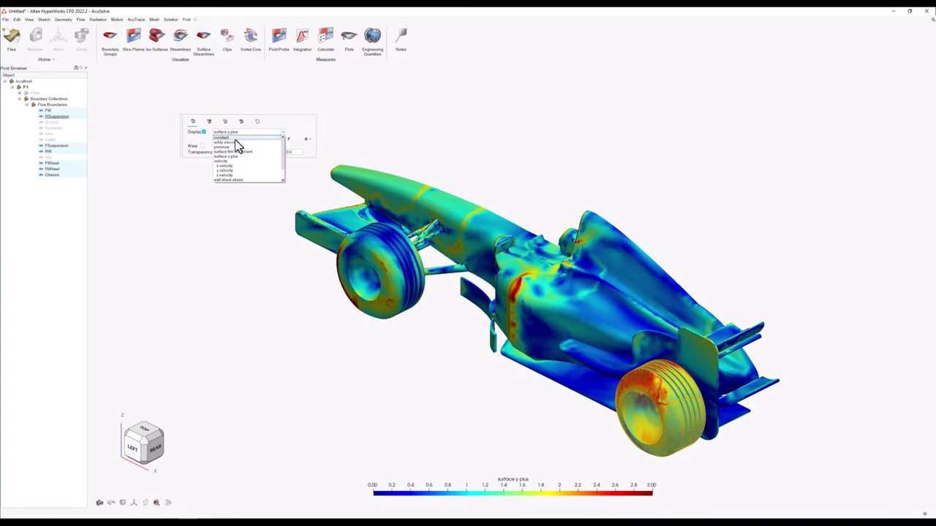
pyautogui.click(232, 146)
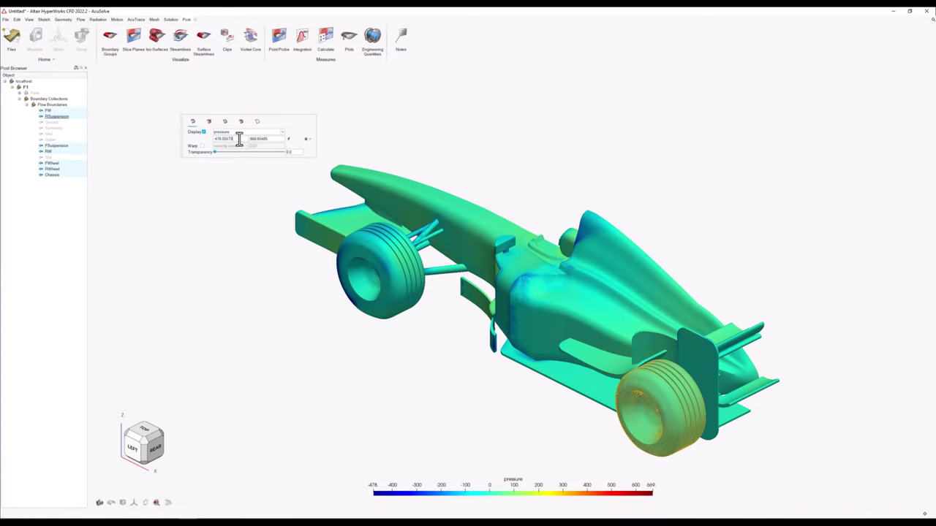
pyautogui.write('-100')
pyautogui.press('Return')
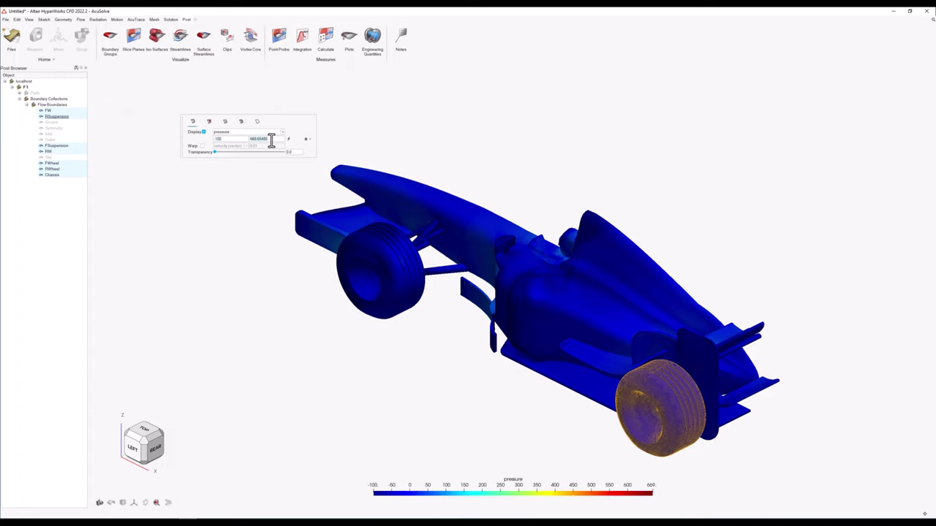
pyautogui.write('100')
pyautogui.press('Return')
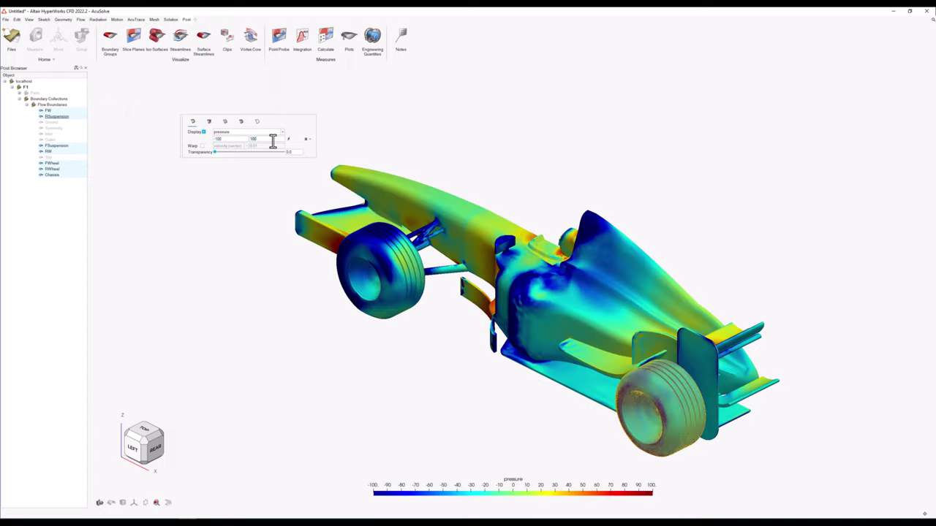
# Examine the pressure contour on the car from the front, top and left directions.
pyautogui.click(134, 446)
pyautogui.click(134, 449)
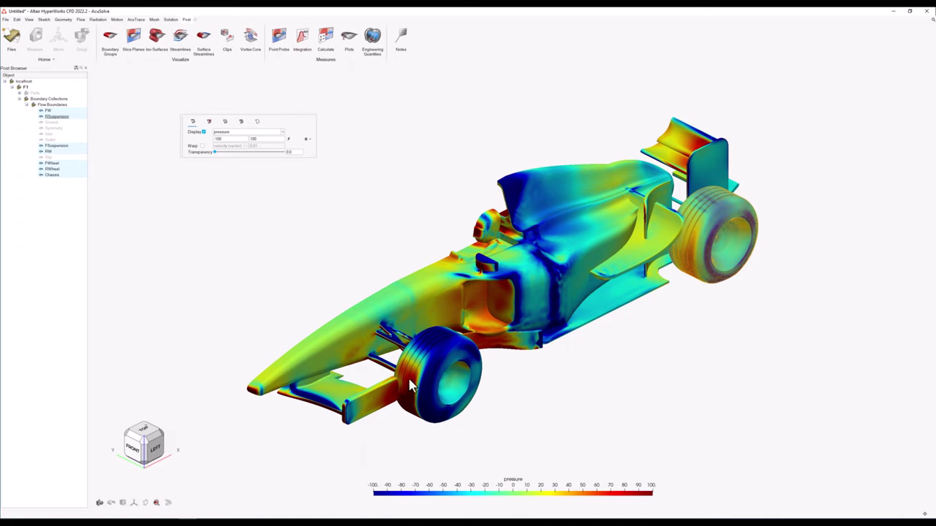
pyautogui.click(139, 434)
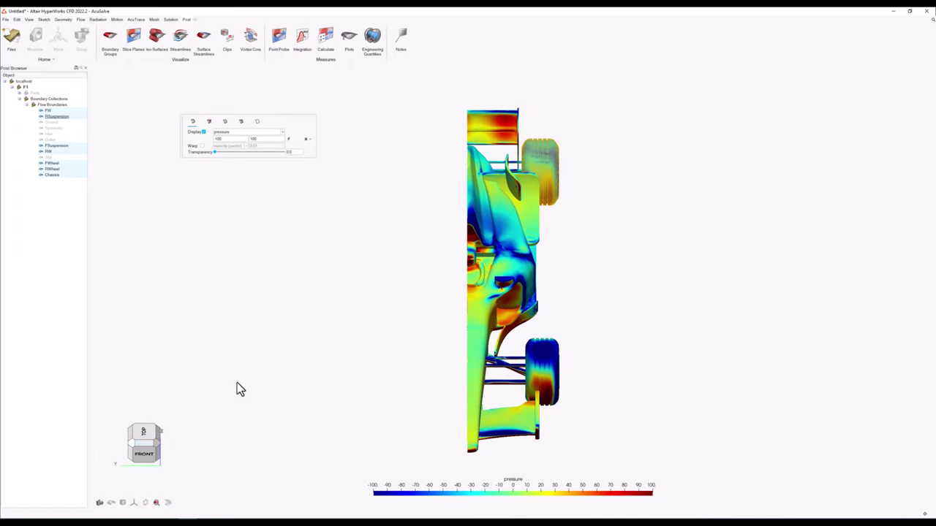
pyautogui.moveTo(420, 354)
pyautogui.mouseDown(button='right')
pyautogui.moveTo(424, 344)
pyautogui.moveTo(458, 359)
pyautogui.moveTo(428, 361)
pyautogui.mouseUp(button='right')
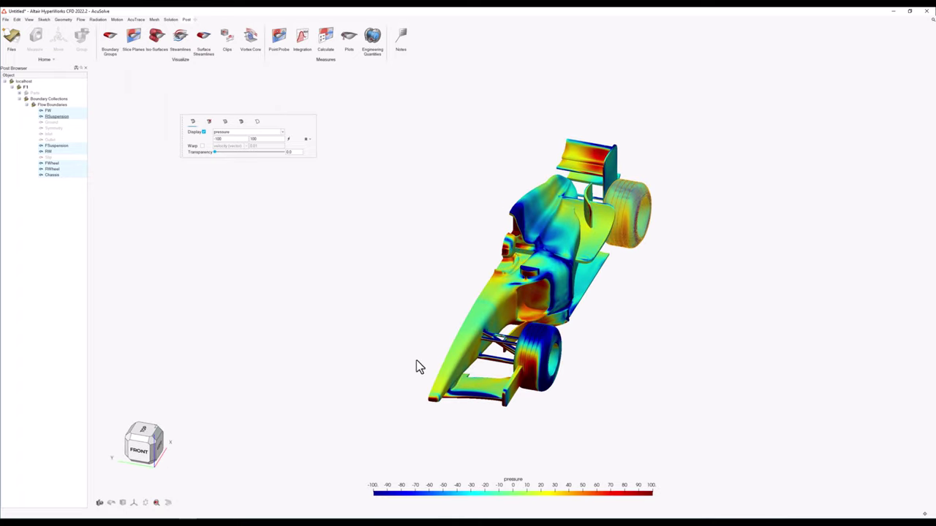
pyautogui.click(157, 443)
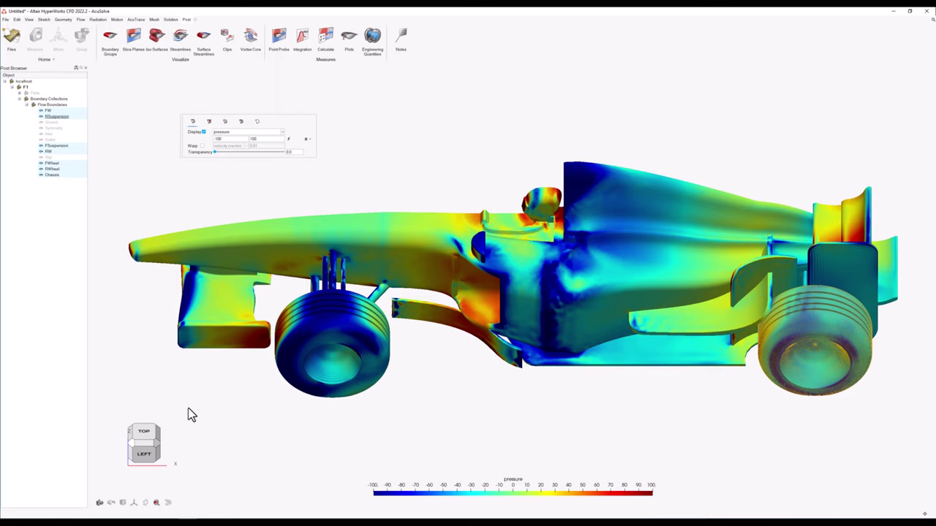
# Isolate the Symmetry boundary and frame the rear of the car profile in the left view.
pyautogui.click(62, 129)
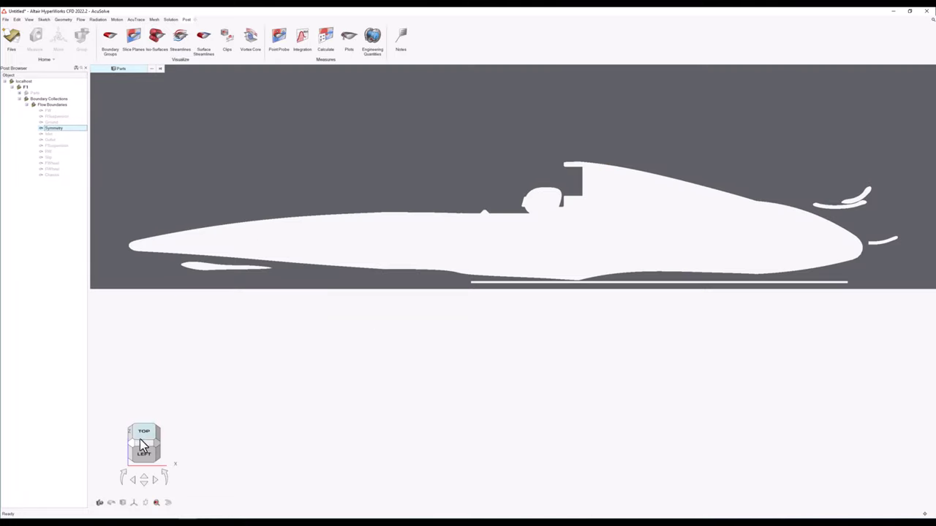
pyautogui.click(148, 461)
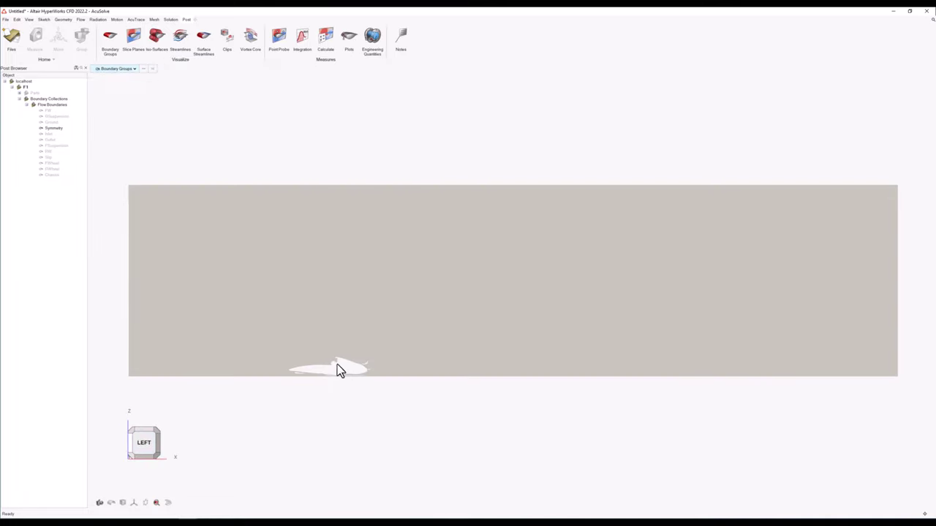
pyautogui.scroll(5, 339, 366)
pyautogui.moveTo(370, 377); pyautogui.dragTo(386, 293, button='middle')
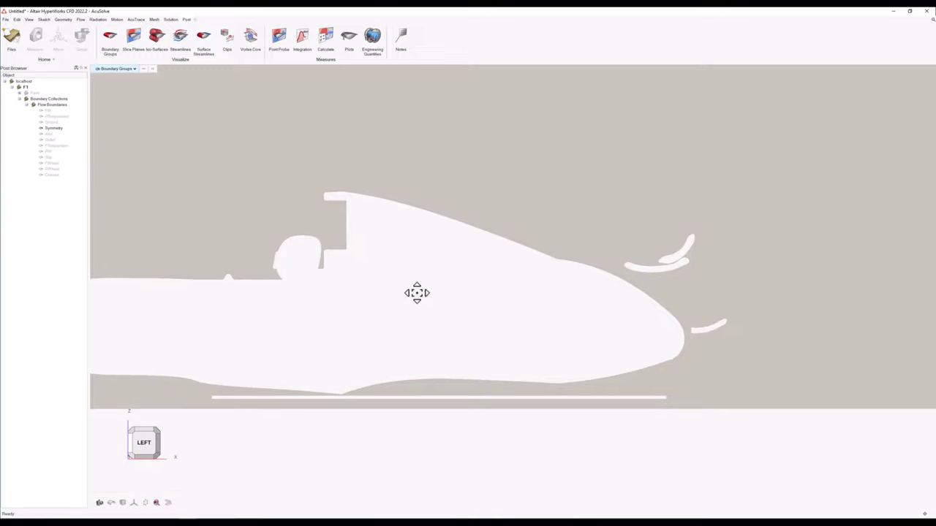
# Edit the Symmetry boundary to display a velocity contour and set the legend's upper limit to 20.
pyautogui.rightClick(51, 128)
pyautogui.click(62, 132)
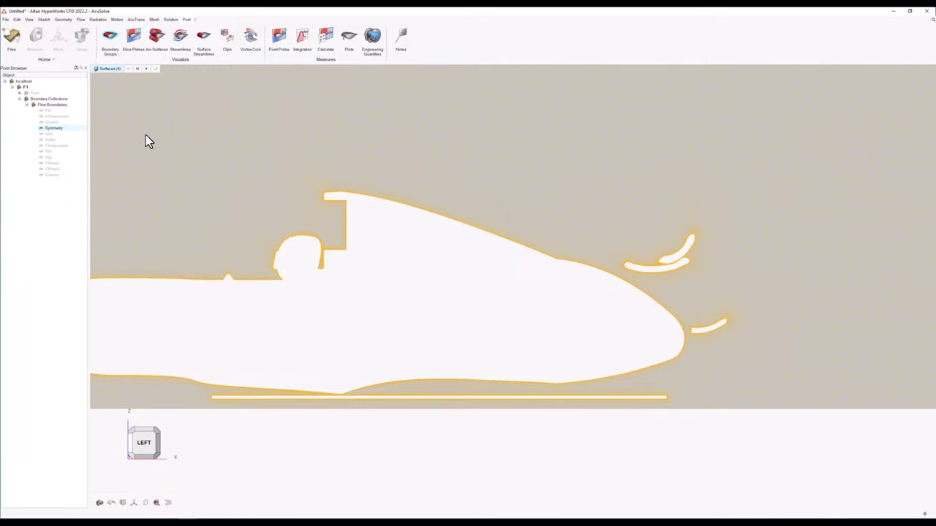
pyautogui.click(188, 152)
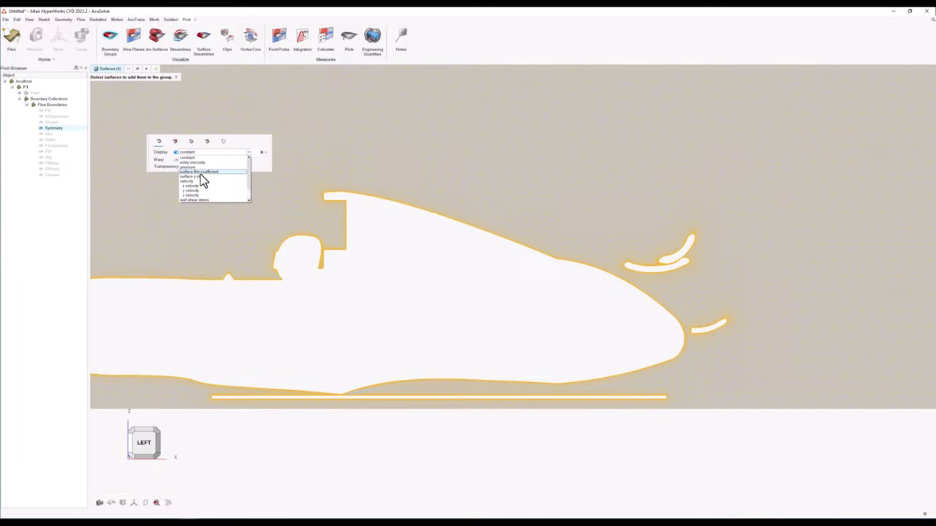
pyautogui.click(198, 182)
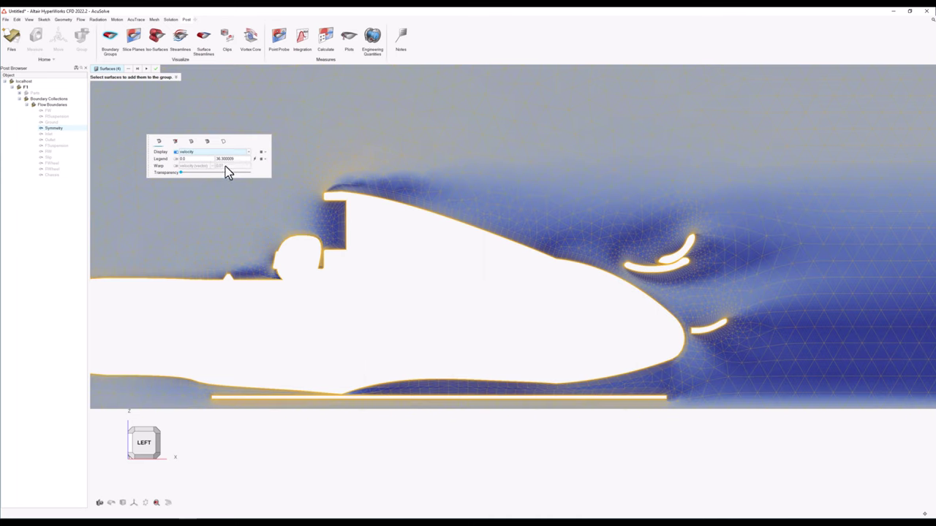
pyautogui.moveTo(239, 159); pyautogui.dragTo(210, 160)
pyautogui.write('20')
pyautogui.press('Return')
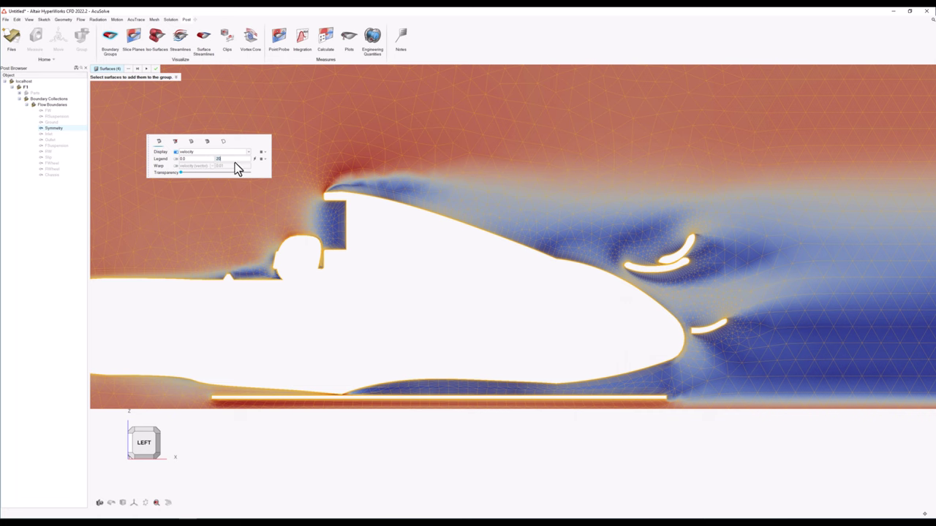
# Show the velocity legend on the symmetry plane with a rainbow colormap and horizontal orientation.
pyautogui.click(262, 159)
pyautogui.click(329, 167)
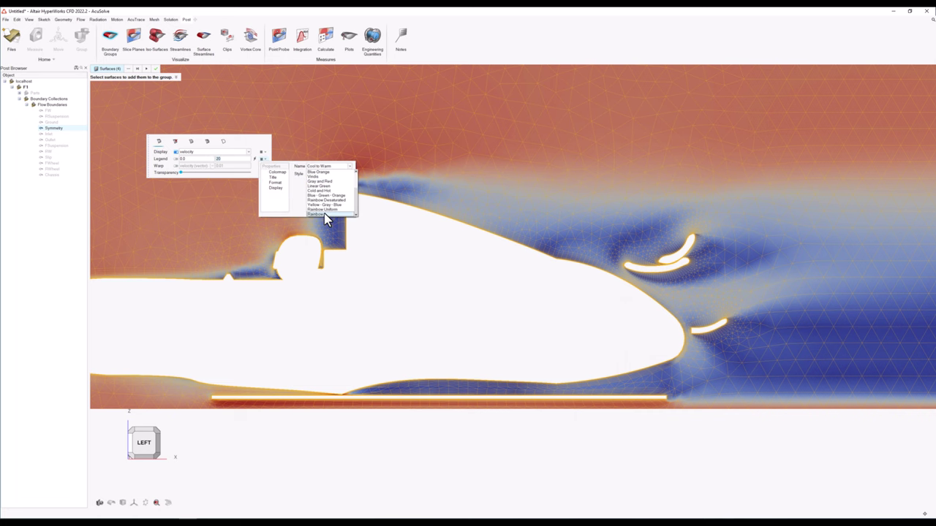
pyautogui.click(326, 200)
pyautogui.click(276, 188)
pyautogui.click(325, 174)
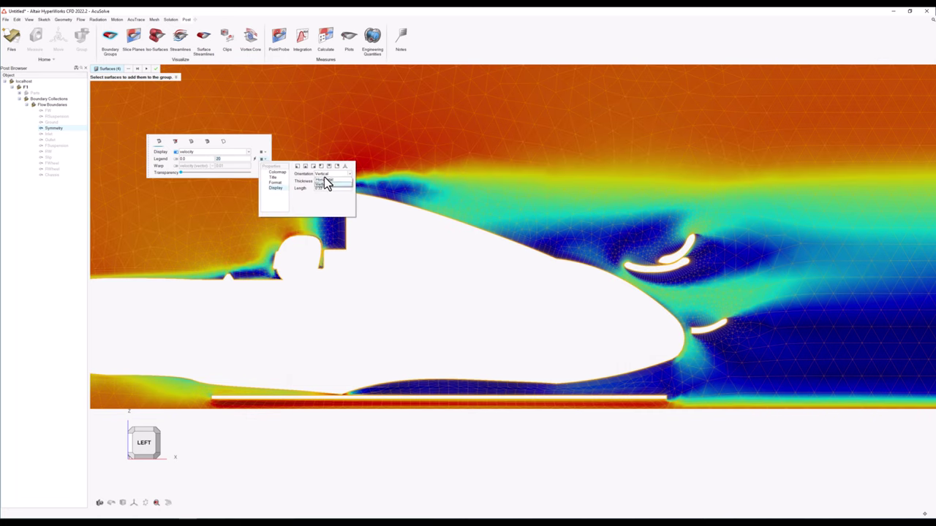
pyautogui.click(174, 160)
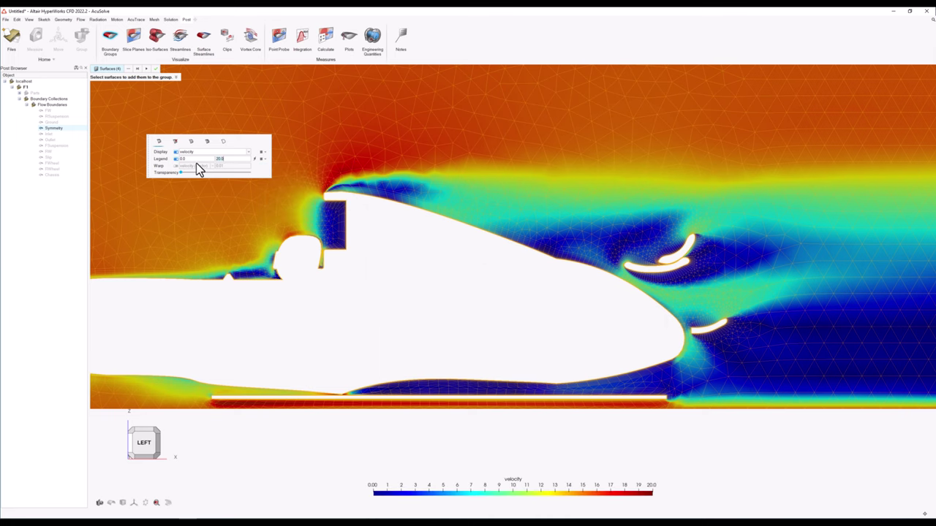
pyautogui.moveTo(378, 265); pyautogui.dragTo(386, 283, button='middle')
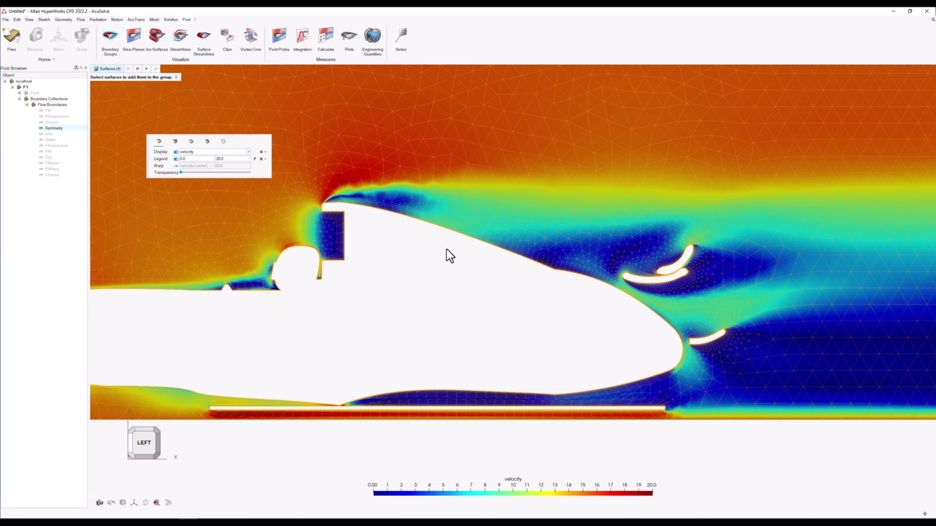
# Set the symmetry plane's velocity vectors to a constant black color.
pyautogui.click(175, 142)
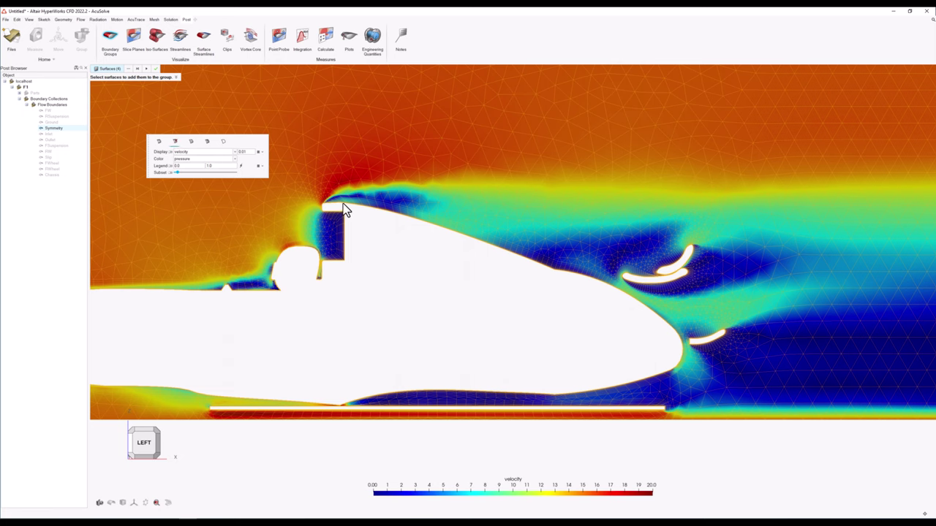
pyautogui.scroll(5, 345, 209)
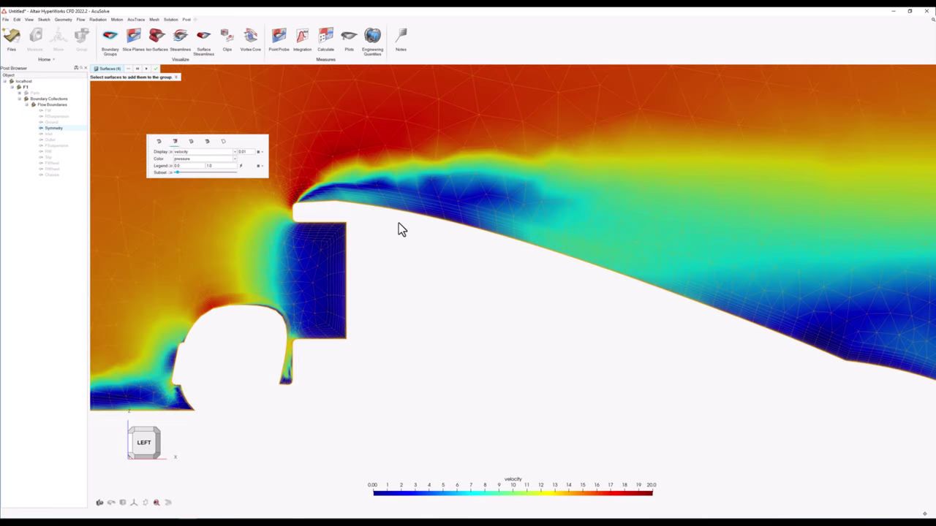
pyautogui.scroll(3, 401, 226)
pyautogui.moveTo(396, 225); pyautogui.dragTo(423, 295, button='middle')
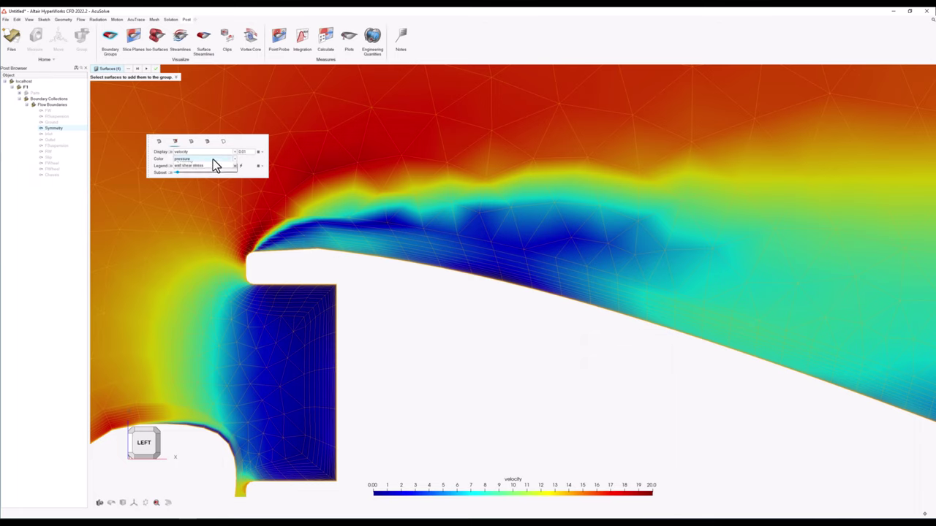
pyautogui.click(213, 159)
pyautogui.click(207, 164)
pyautogui.click(224, 159)
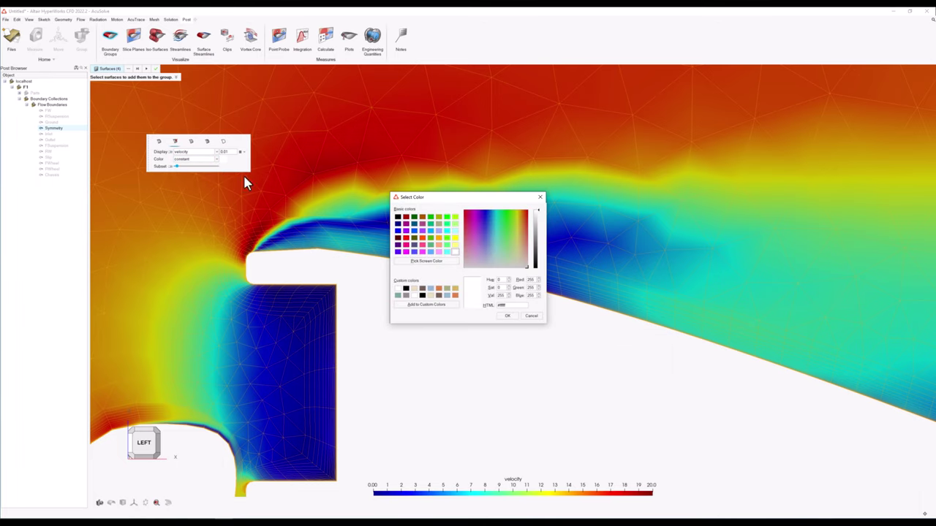
pyautogui.click(397, 217)
pyautogui.click(509, 316)
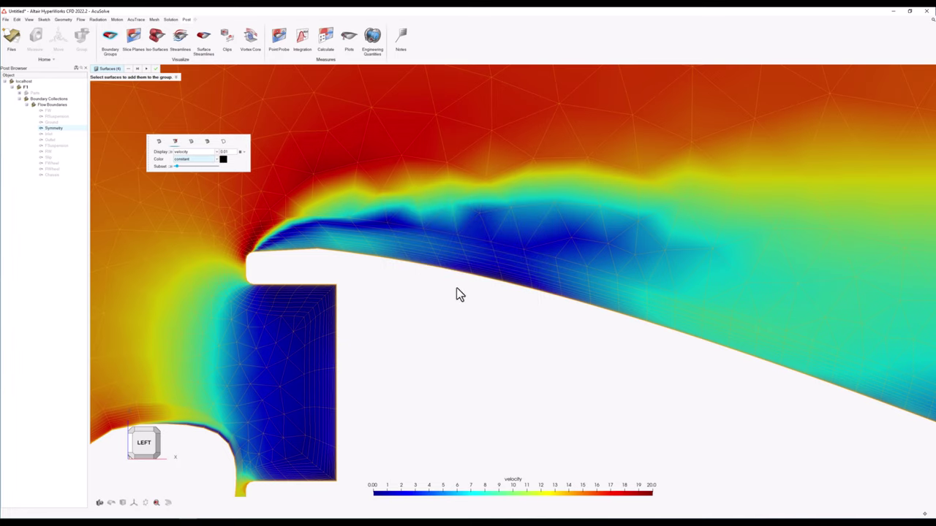
# Display the velocity vectors with a scale of 0.001 and inspect them around the air intake's upper edge.
pyautogui.click(241, 151)
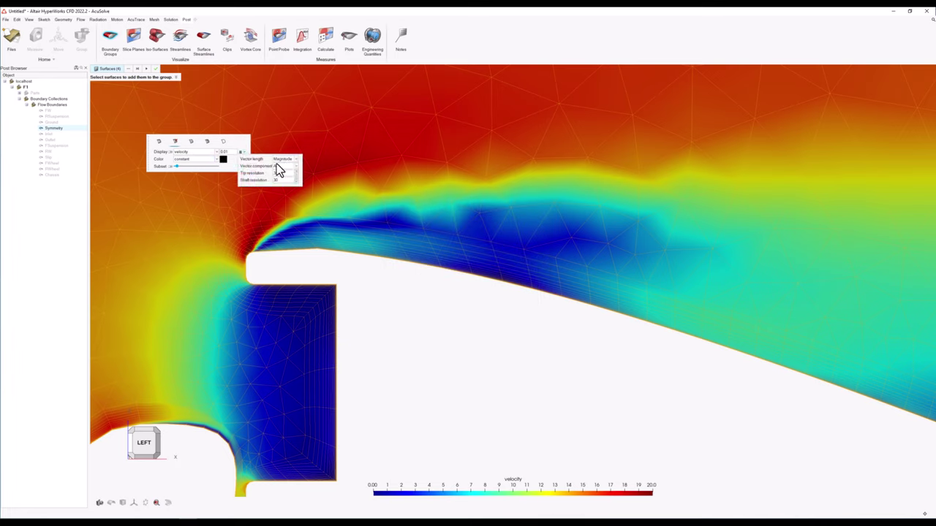
pyautogui.click(168, 151)
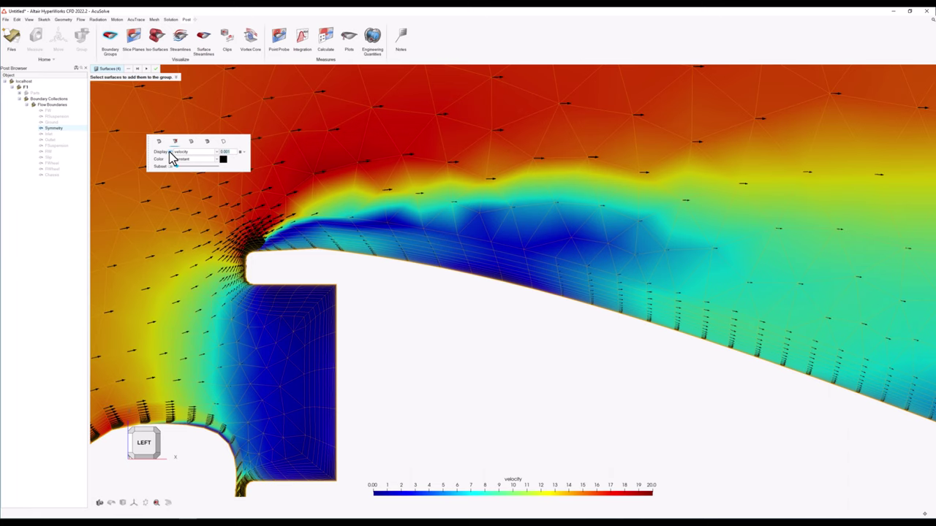
pyautogui.rightClick(413, 319)
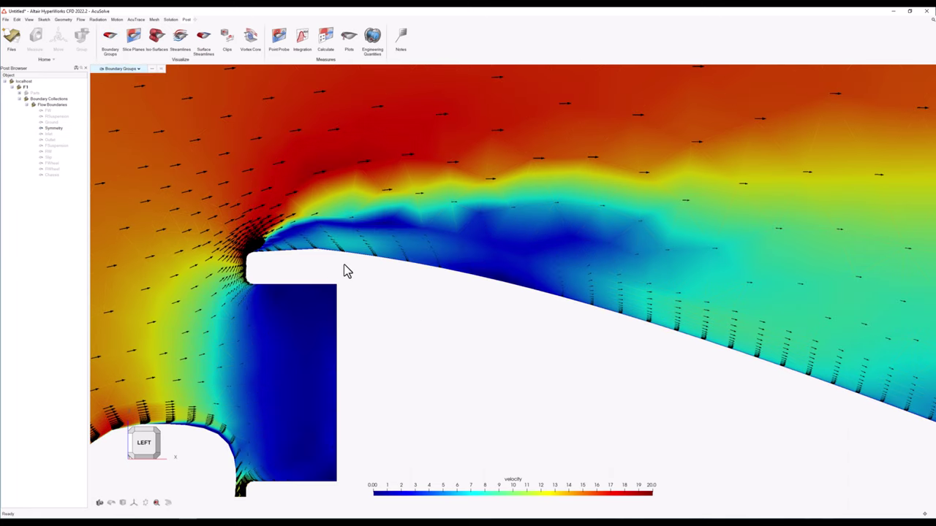
pyautogui.scroll(5, 344, 266)
pyautogui.scroll(-4, 333, 261)
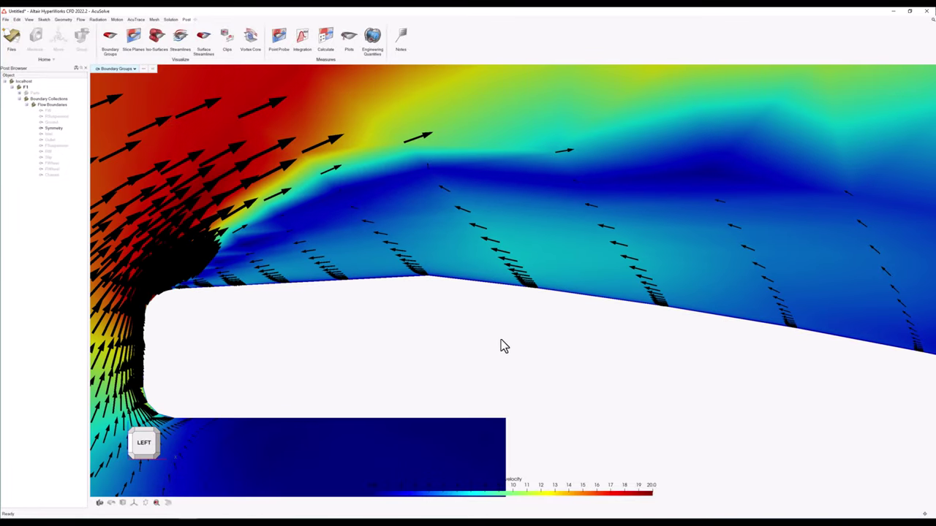
pyautogui.moveTo(421, 307); pyautogui.dragTo(614, 355, button='middle')
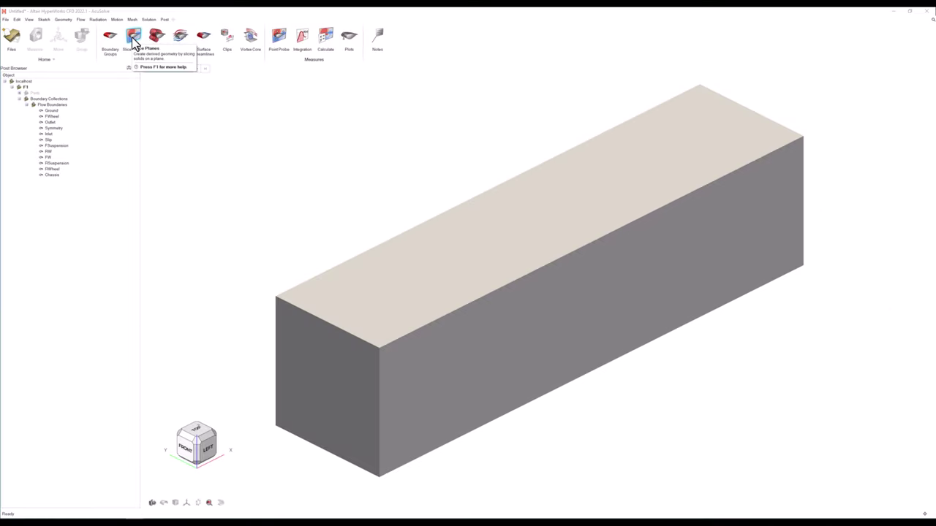
# Isolate the car boundaries FWheel, FSuspension, RW, FW, RSuspension, RWheel and Chassis and fit the car to the view.
pyautogui.click(53, 174)
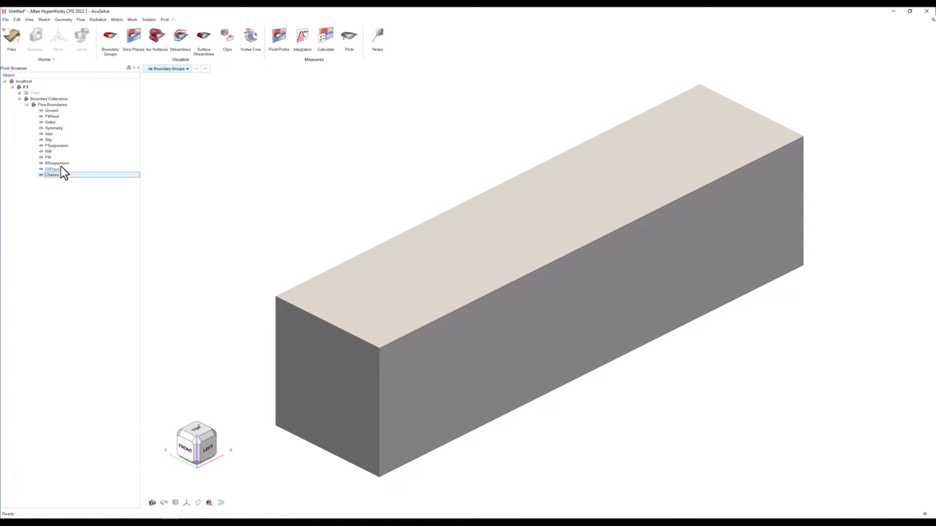
pyautogui.keyDown('shift'); pyautogui.click(63, 146); pyautogui.keyUp('shift')
pyautogui.keyDown('ctrl'); pyautogui.click(65, 117); pyautogui.keyUp('ctrl')
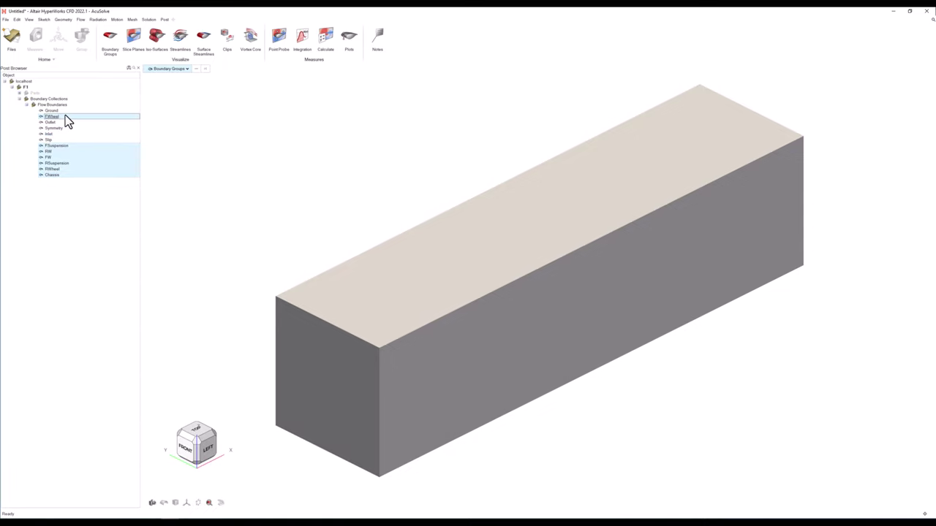
pyautogui.press('i')
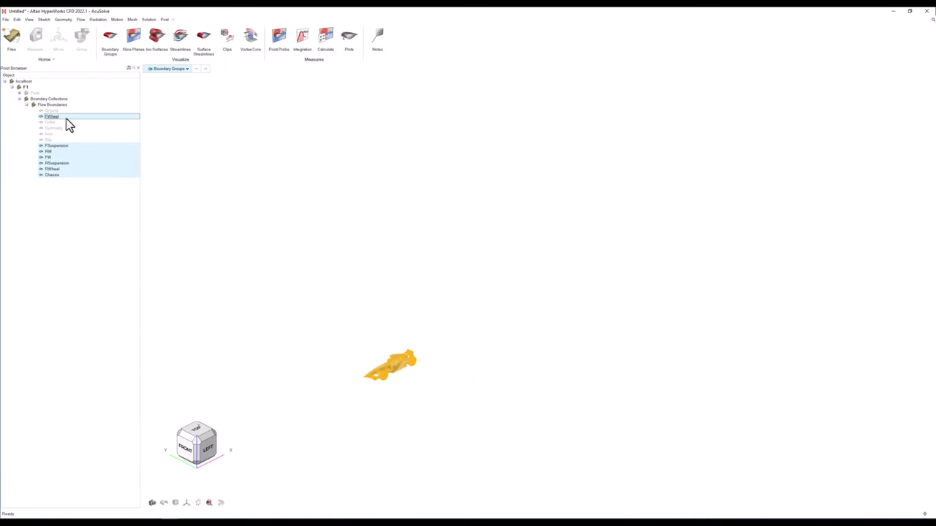
pyautogui.click(209, 503)
pyautogui.click(323, 254)
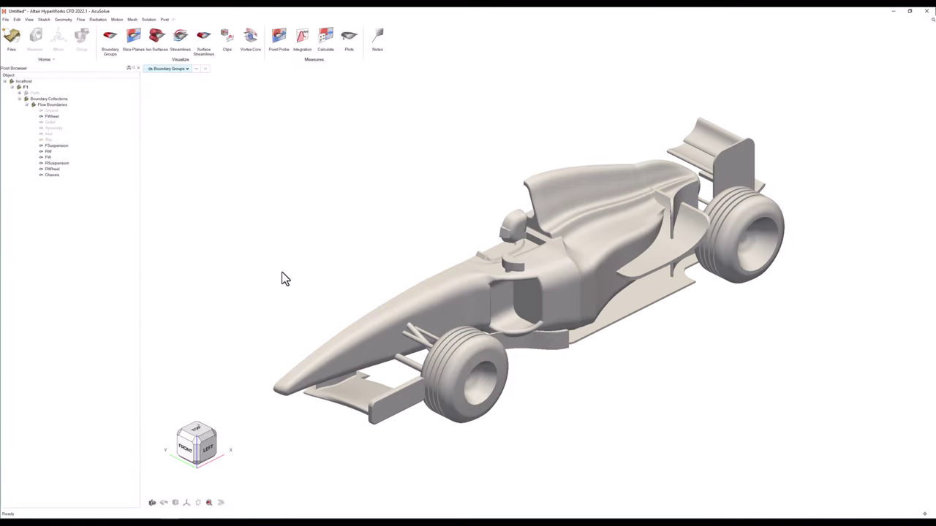
# Start a slice plane perpendicular to the car's length and move it forward to the front wing.
pyautogui.click(200, 426)
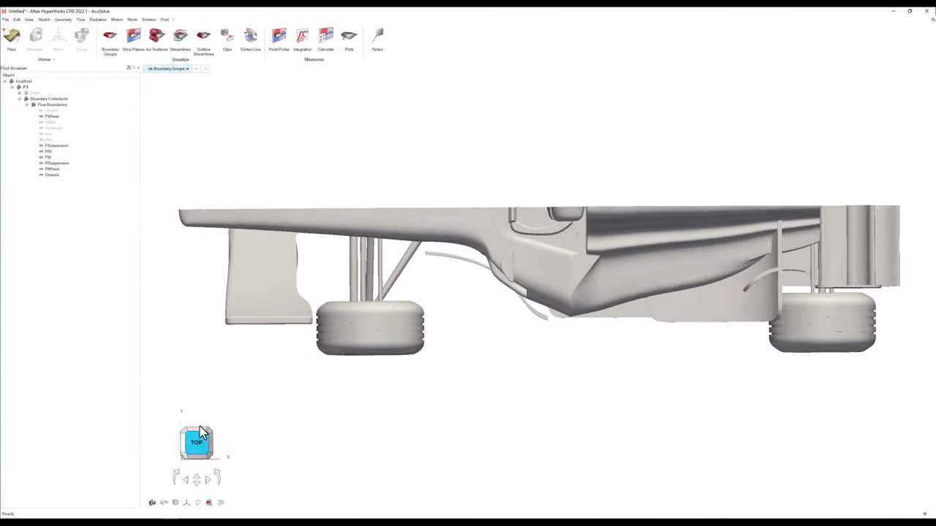
pyautogui.click(138, 46)
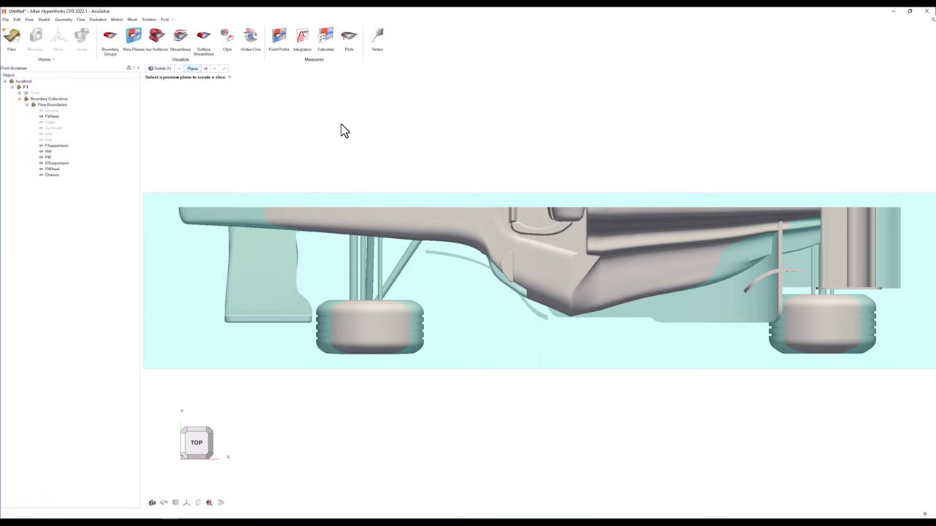
pyautogui.click(542, 203)
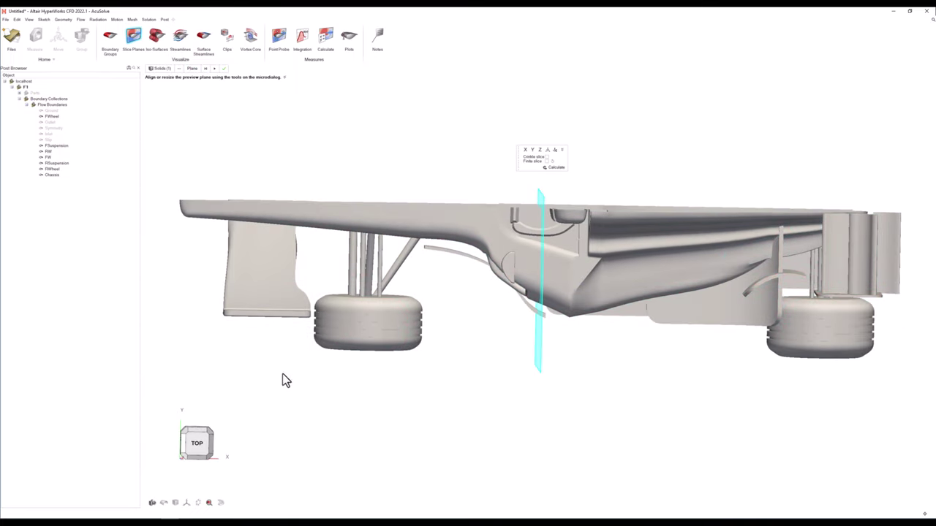
pyautogui.click(204, 442)
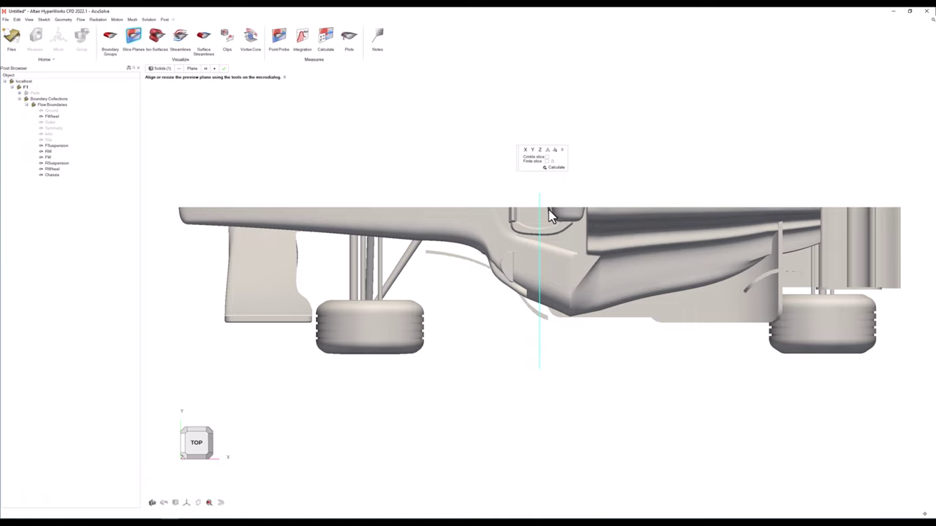
pyautogui.click(548, 152)
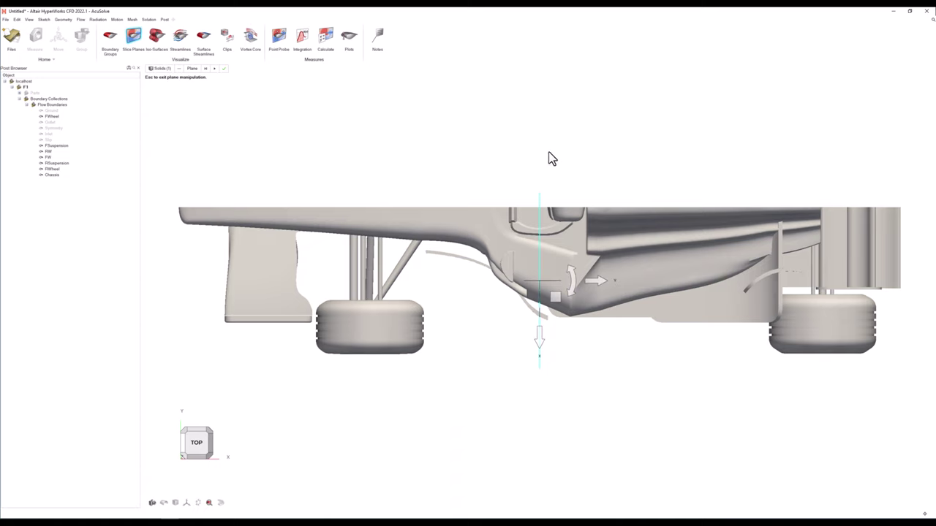
pyautogui.moveTo(589, 282); pyautogui.dragTo(314, 274)
pyautogui.press('Escape')
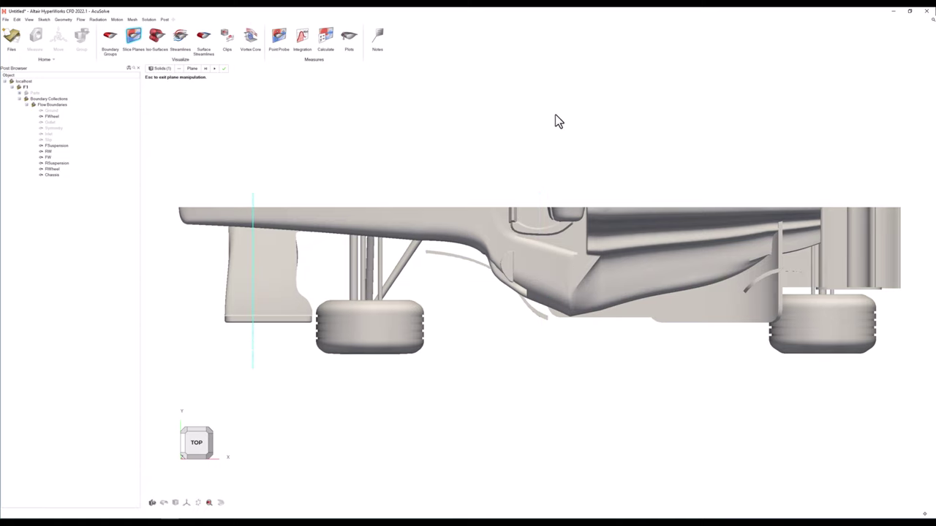
# Set the slice plane's X position to -1.8 and create the slice.
pyautogui.click(597, 121)
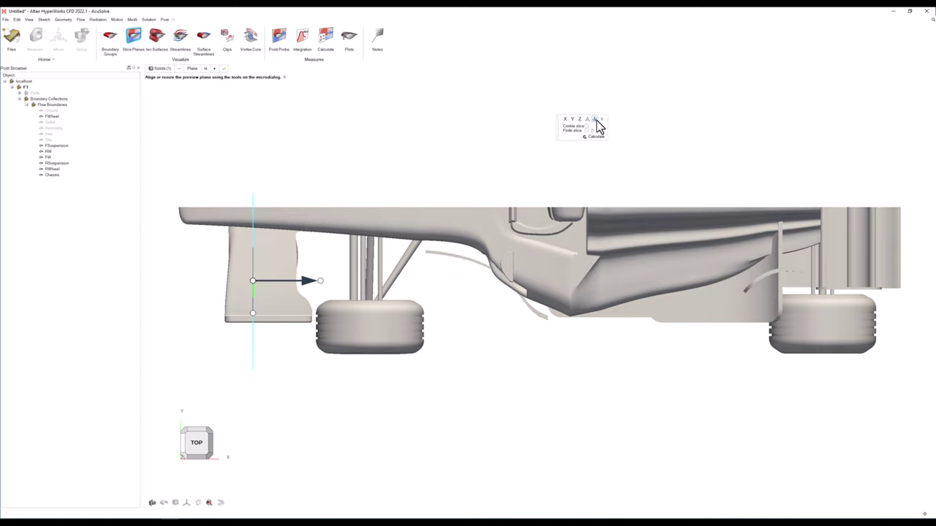
pyautogui.click(286, 300)
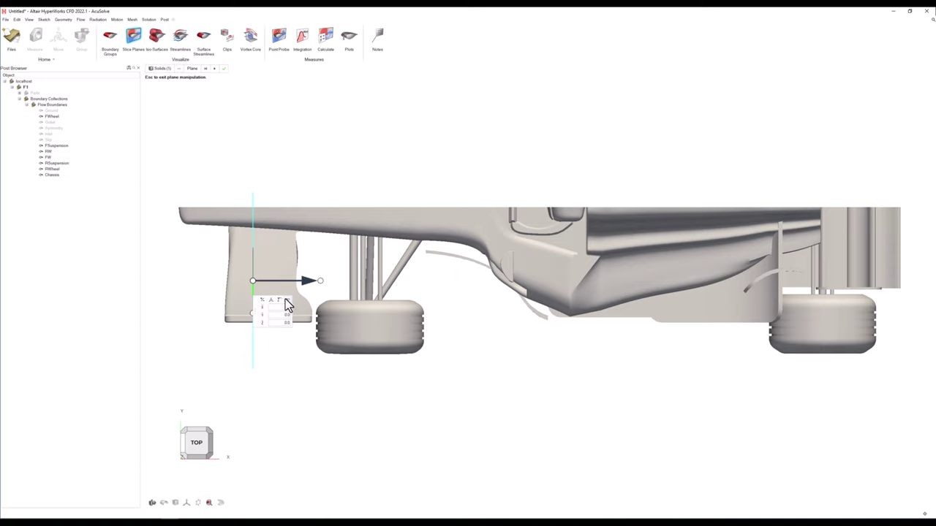
pyautogui.click(279, 305)
pyautogui.press('BackSpace')
pyautogui.write('-1.8')
pyautogui.press('Return')
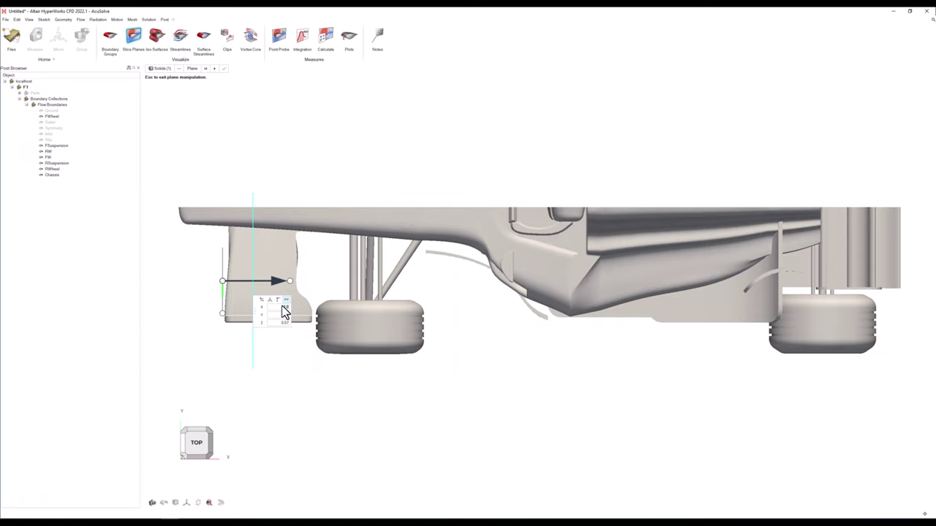
pyautogui.click(214, 69)
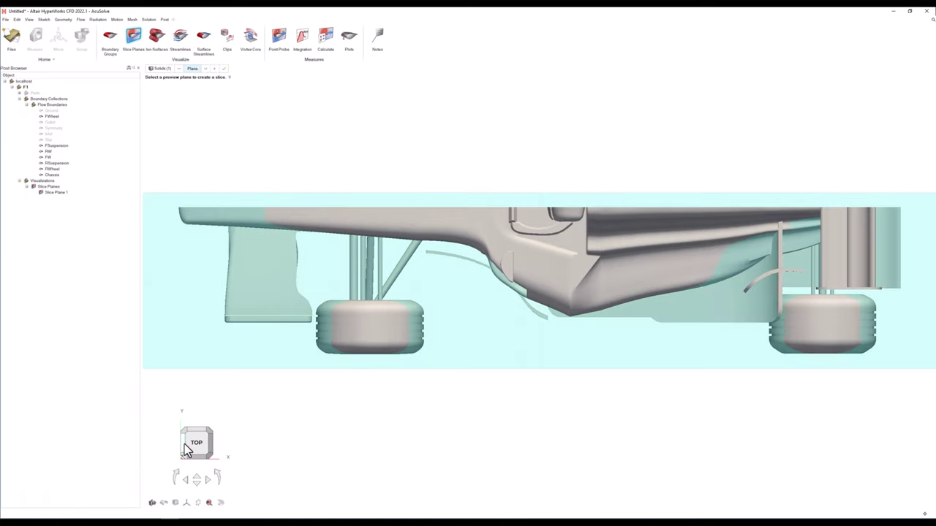
# Edit the new slice plane at the car's front to display a velocity contour.
pyautogui.moveTo(576, 376); pyautogui.dragTo(508, 377, button='right')
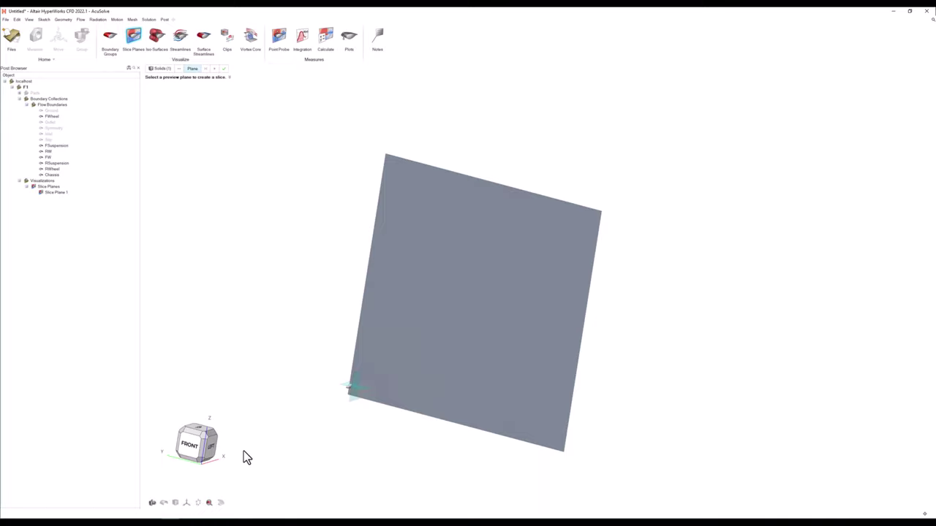
pyautogui.click(195, 444)
pyautogui.scroll(3, 364, 454)
pyautogui.moveTo(364, 454); pyautogui.dragTo(468, 314, button='middle')
pyautogui.scroll(2, 407, 366)
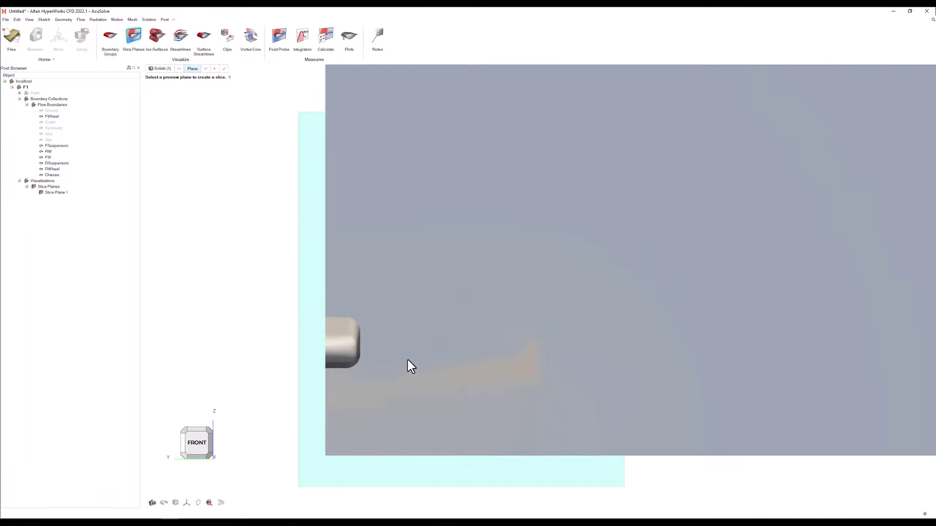
pyautogui.click(62, 195)
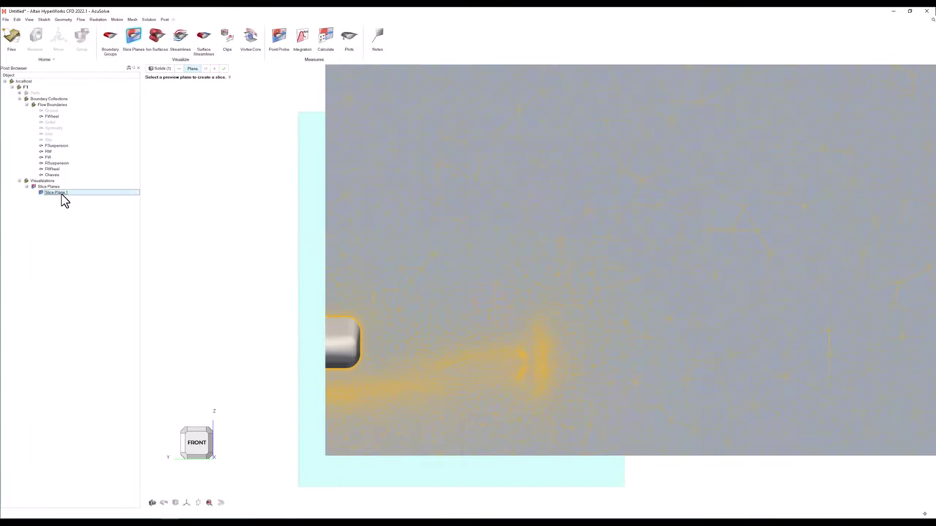
pyautogui.rightClick(71, 192)
pyautogui.click(81, 199)
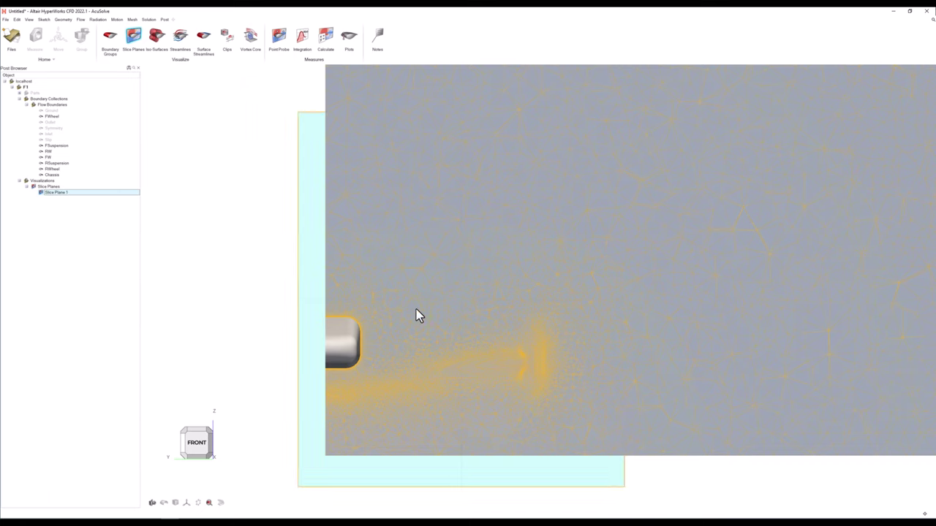
pyautogui.click(422, 312)
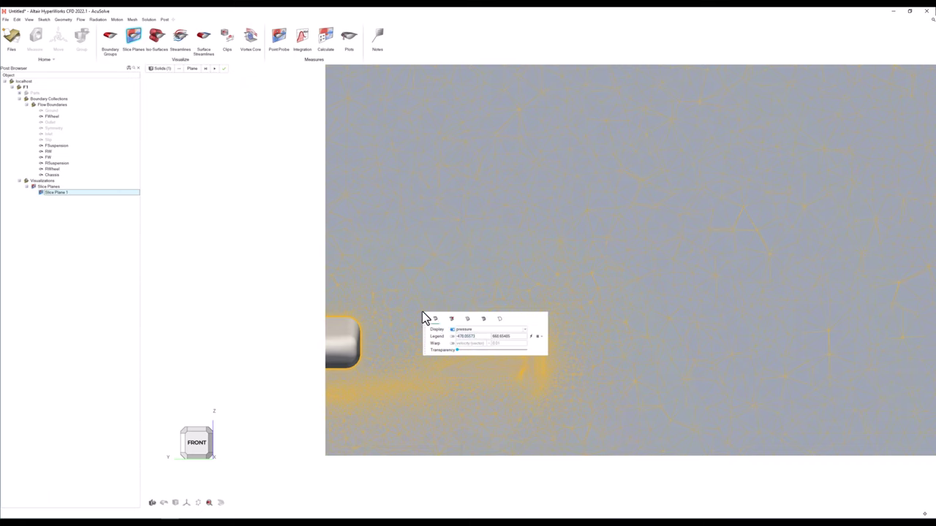
pyautogui.click(472, 330)
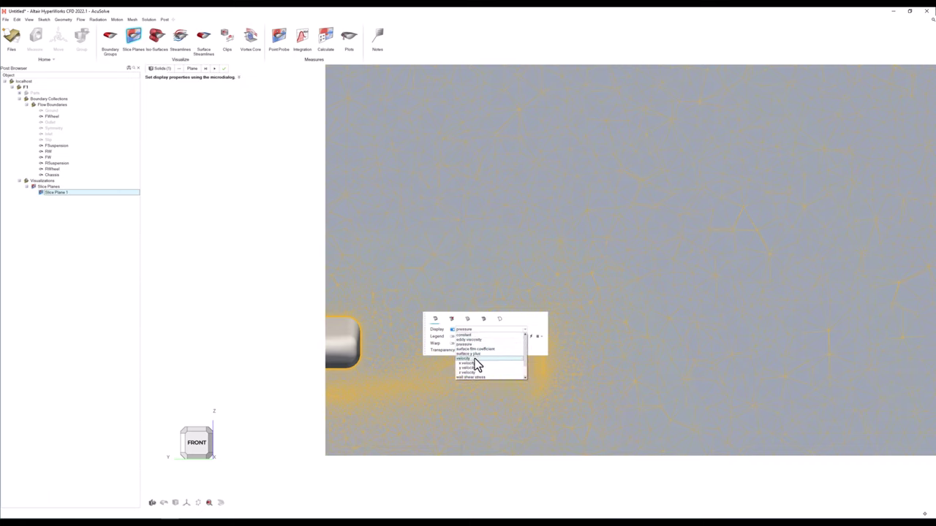
pyautogui.click(474, 358)
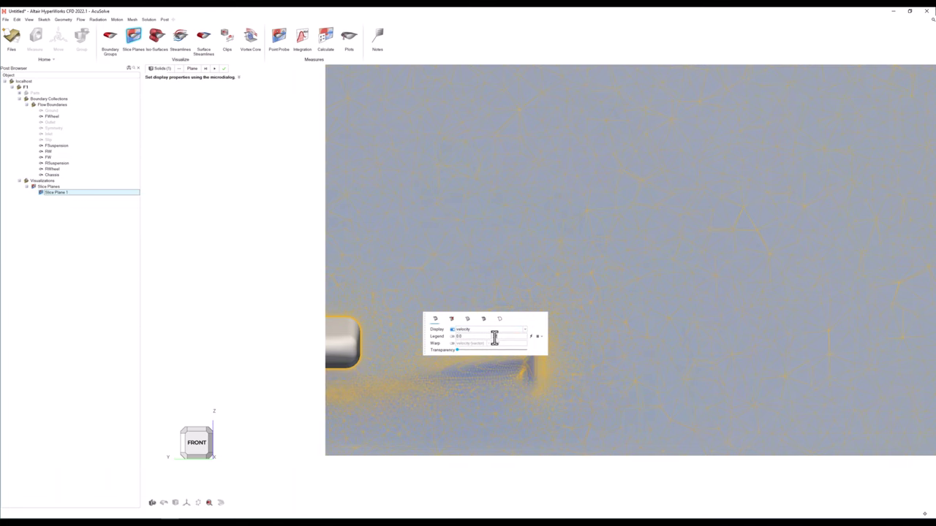
# Set the velocity legend's maximum to 20 and apply the Rainbow colormap to the front-wing slice.
pyautogui.click(492, 336)
pyautogui.write('20')
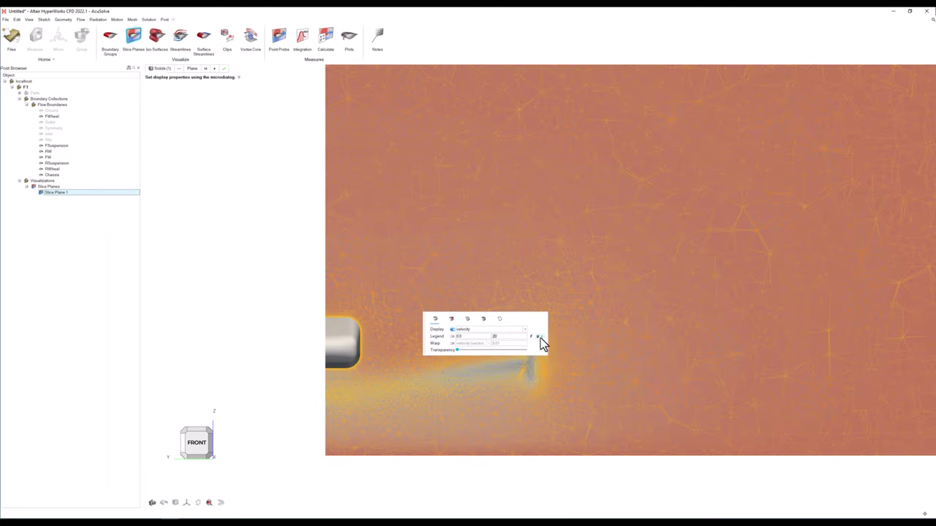
pyautogui.click(538, 336)
pyautogui.click(589, 344)
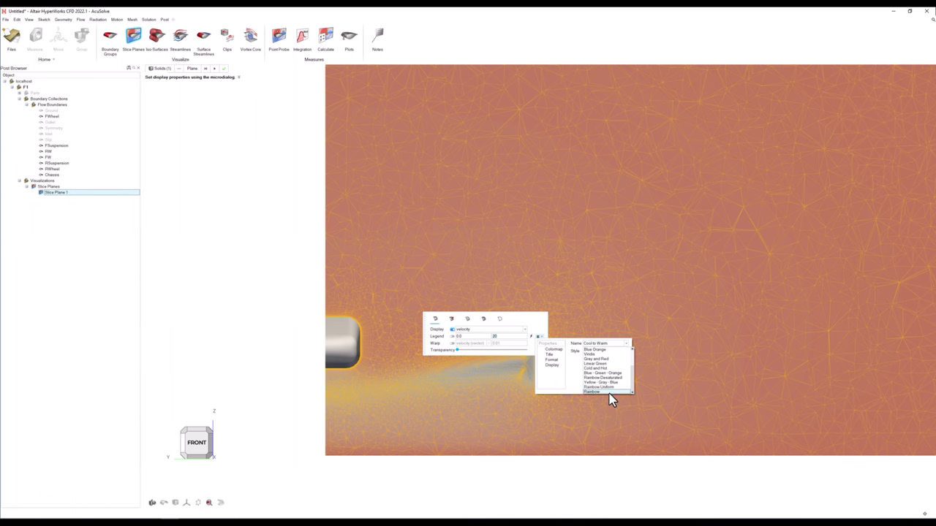
pyautogui.click(609, 392)
# Change the velocity legend's orientation to horizontal and turn the legend on.
pyautogui.click(556, 366)
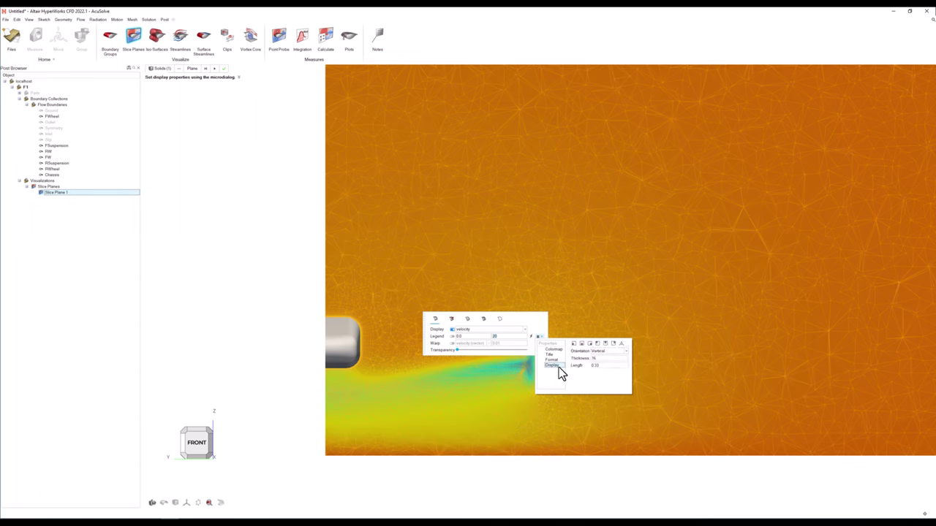
pyautogui.click(598, 350)
pyautogui.click(599, 360)
pyautogui.click(453, 338)
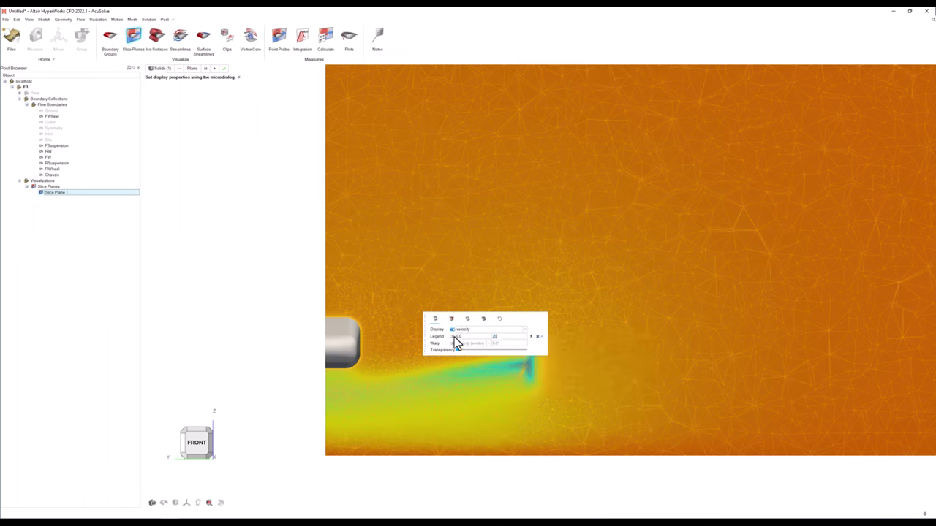
# Apply the front-wing slice's display settings and start another slice plane on the car.
pyautogui.moveTo(255, 289); pyautogui.dragTo(235, 343, button='middle')
pyautogui.click(203, 437)
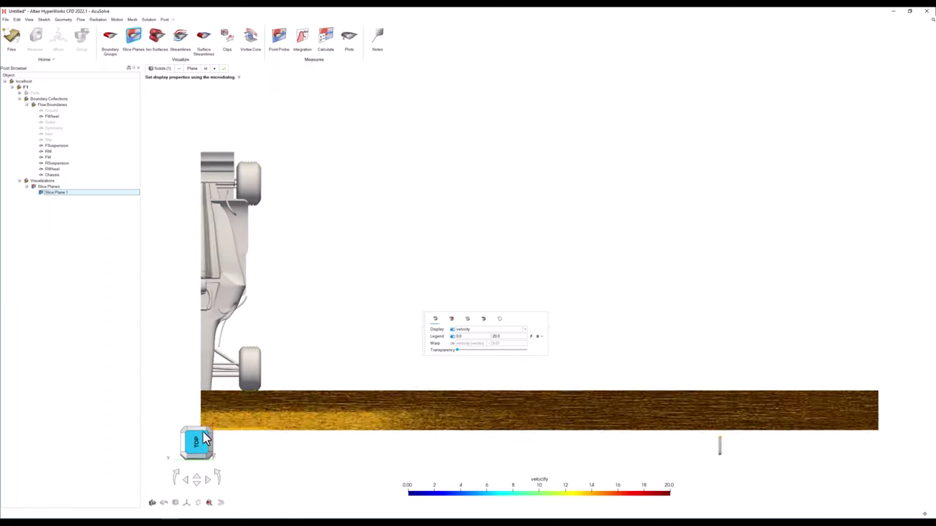
pyautogui.click(214, 68)
pyautogui.scroll(5, 467, 255)
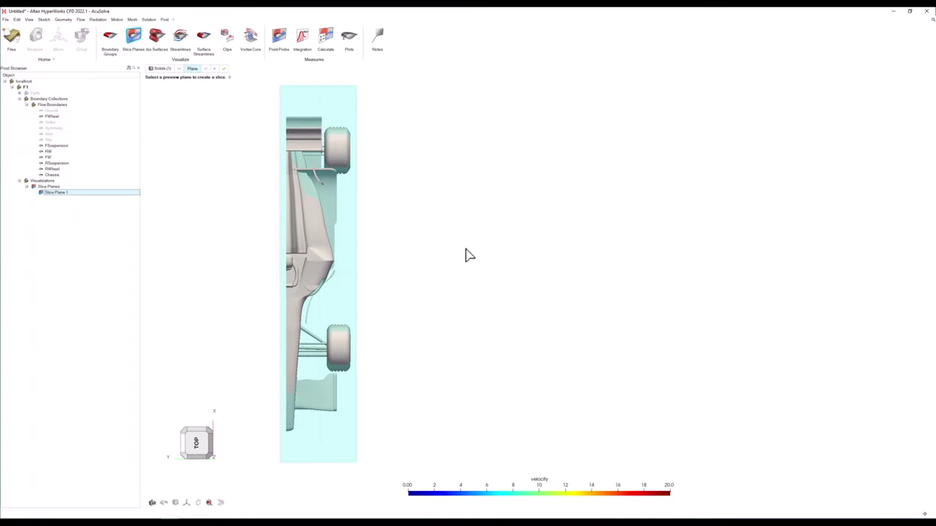
pyautogui.moveTo(295, 226); pyautogui.dragTo(257, 183, button='middle')
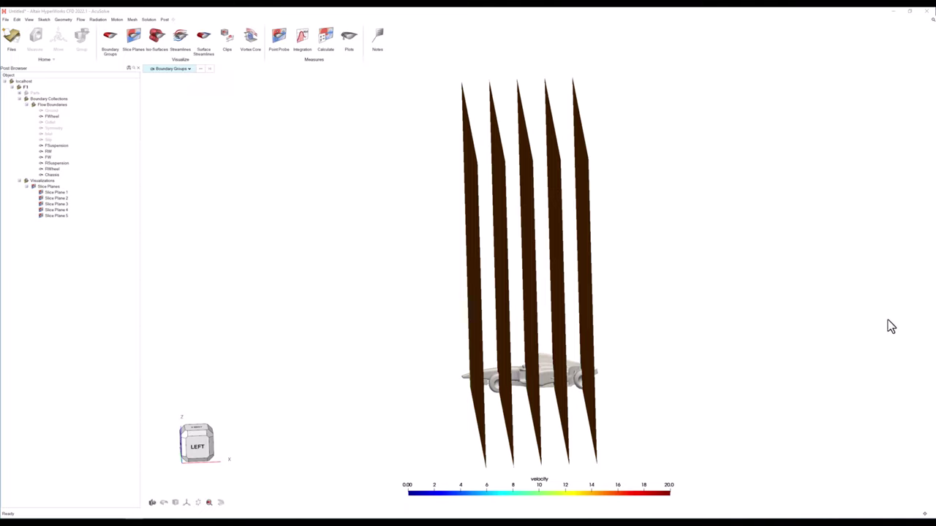
# Start a clip applied to slice planes and select all five slices along the car as its targets.
pyautogui.moveTo(601, 279); pyautogui.dragTo(561, 262, button='middle')
pyautogui.click(187, 437)
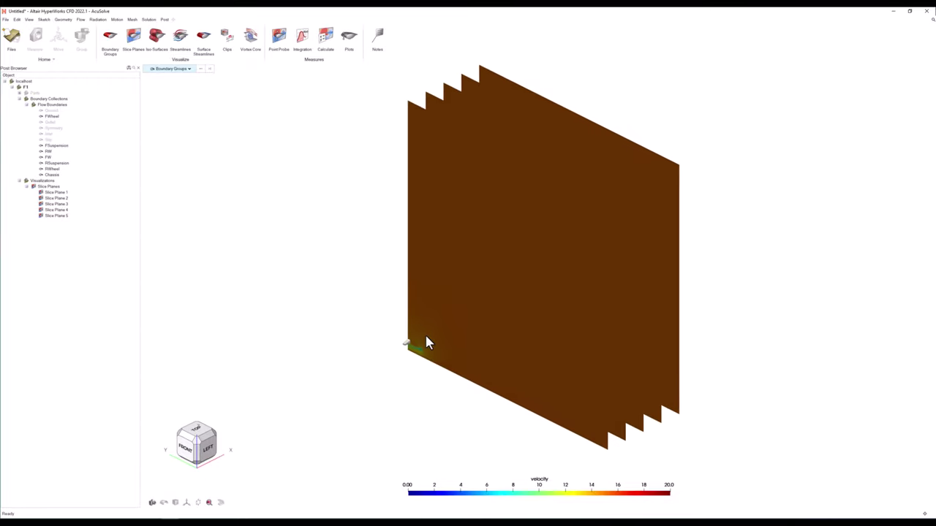
pyautogui.click(226, 38)
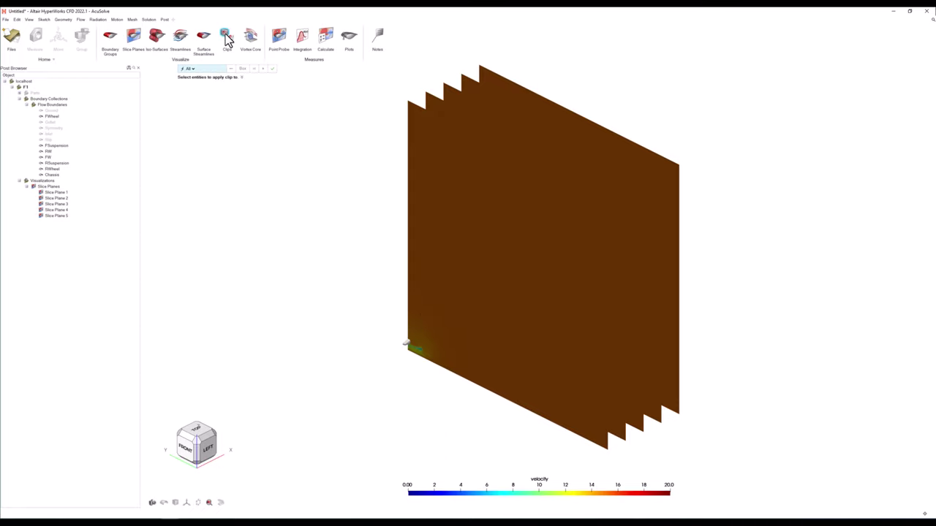
pyautogui.click(207, 70)
pyautogui.click(199, 99)
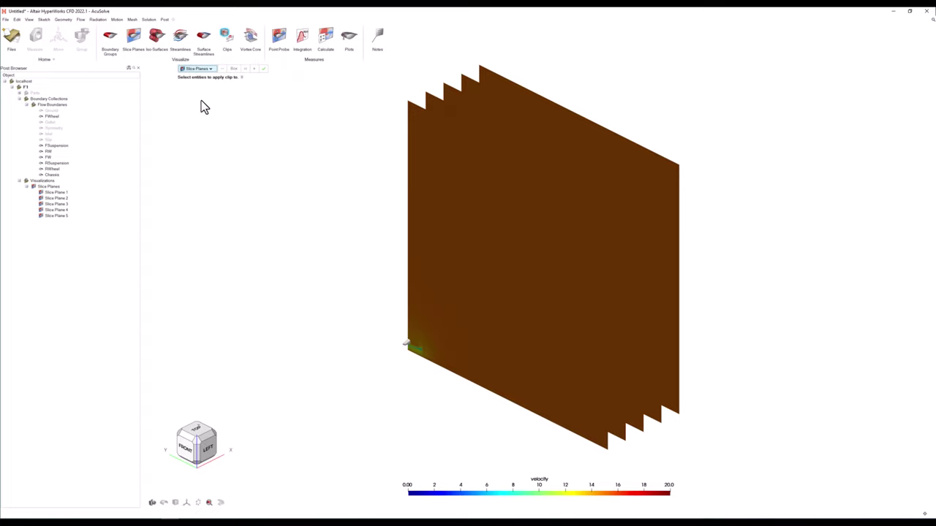
pyautogui.click(430, 110)
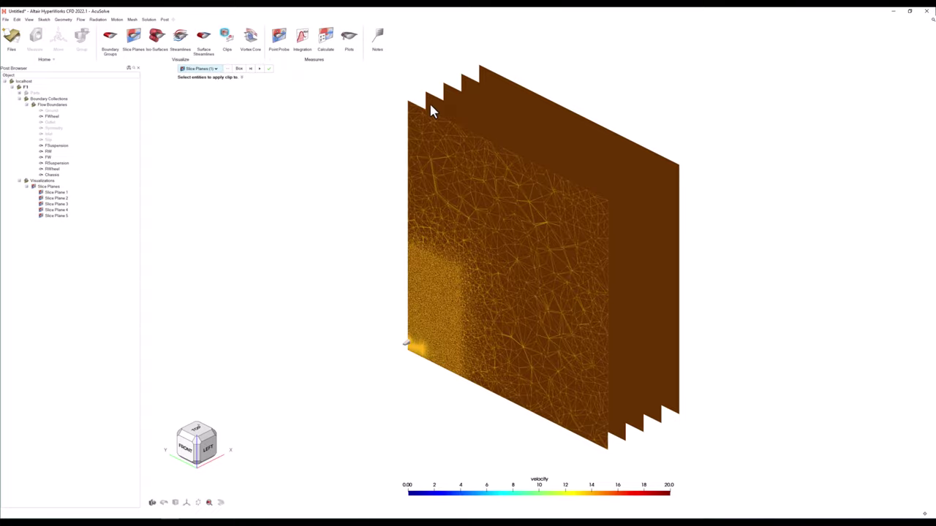
pyautogui.click(439, 101)
pyautogui.click(458, 96)
pyautogui.click(480, 86)
pyautogui.click(500, 79)
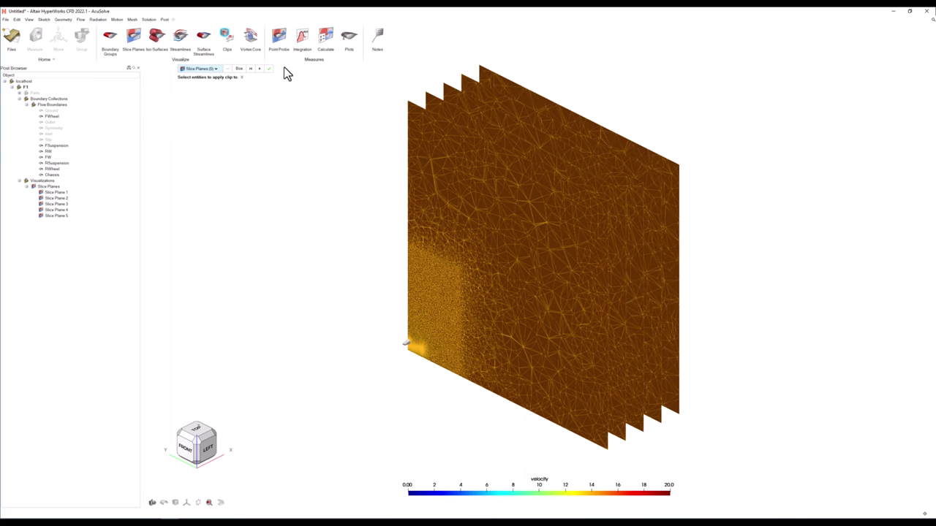
# Define a box for the clip with length 10, width 2 and height 2, retaining the inside.
pyautogui.click(241, 68)
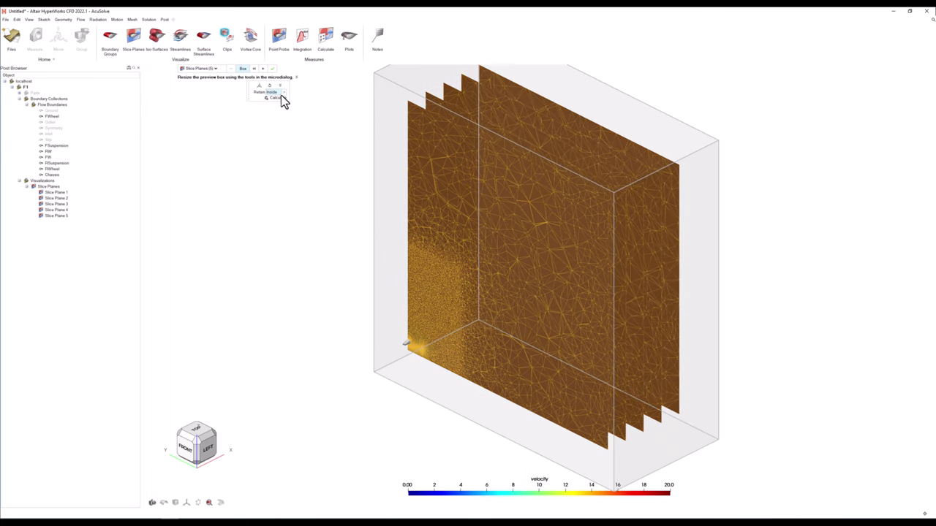
pyautogui.click(280, 87)
pyautogui.write('10')
pyautogui.press('Tab')
pyautogui.write('2')
pyautogui.press('Tab')
pyautogui.write('13.708')
pyautogui.press('Return')
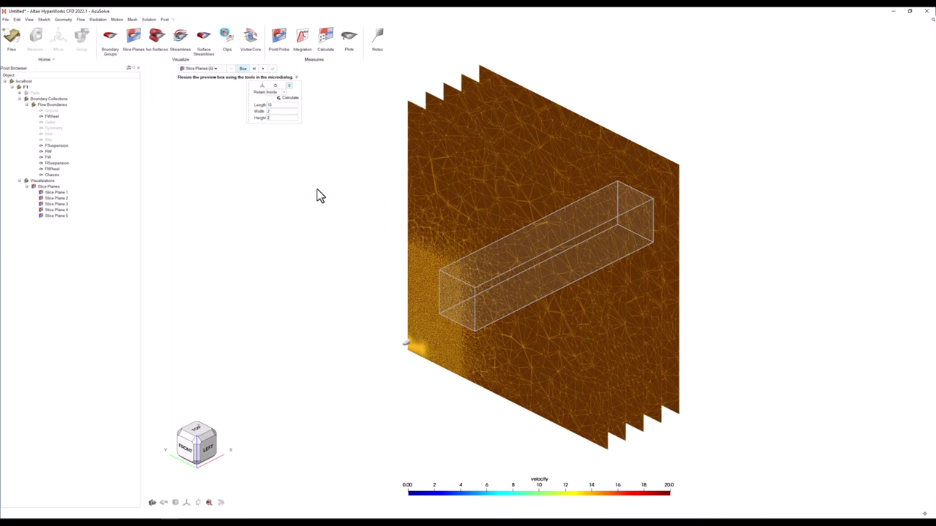
# Move the clip box to the symmetry-side ground corner so it encloses the car, and create the clip.
pyautogui.click(185, 453)
pyautogui.click(264, 86)
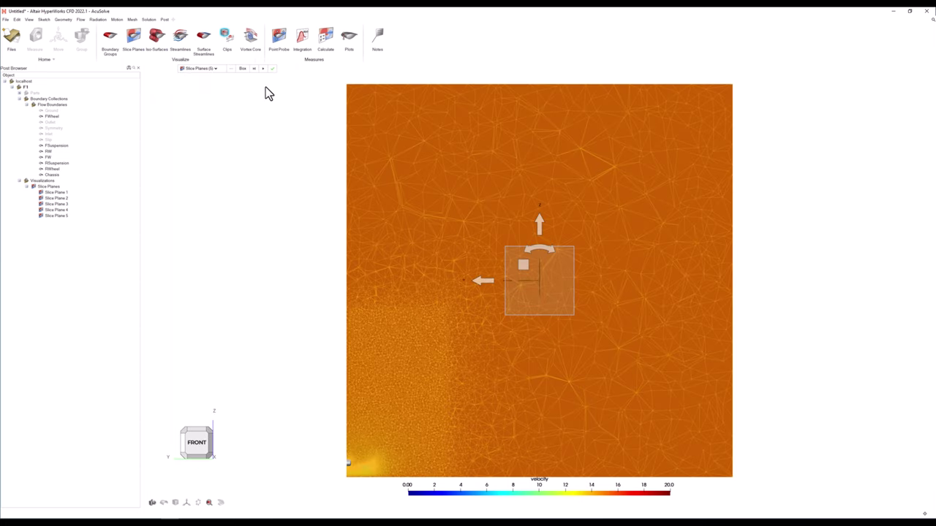
pyautogui.click(540, 282)
pyautogui.moveTo(541, 283); pyautogui.dragTo(380, 443)
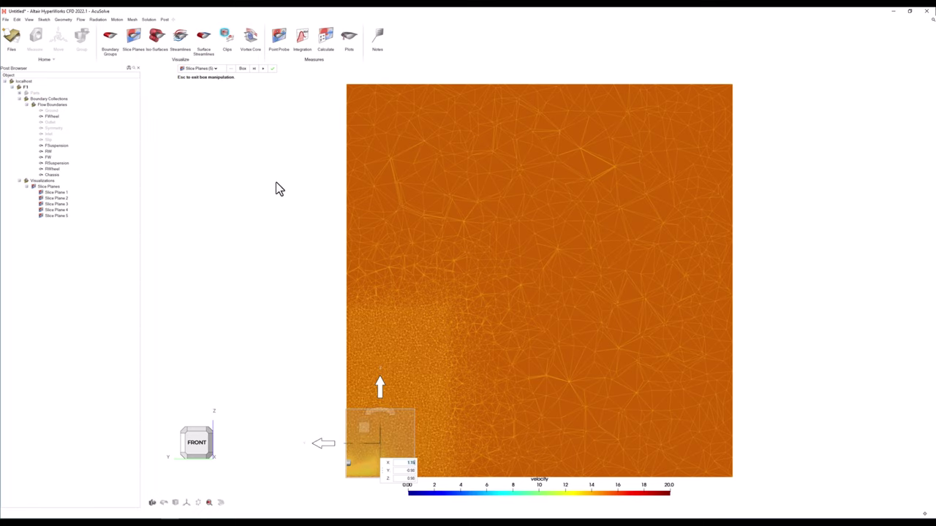
pyautogui.click(262, 69)
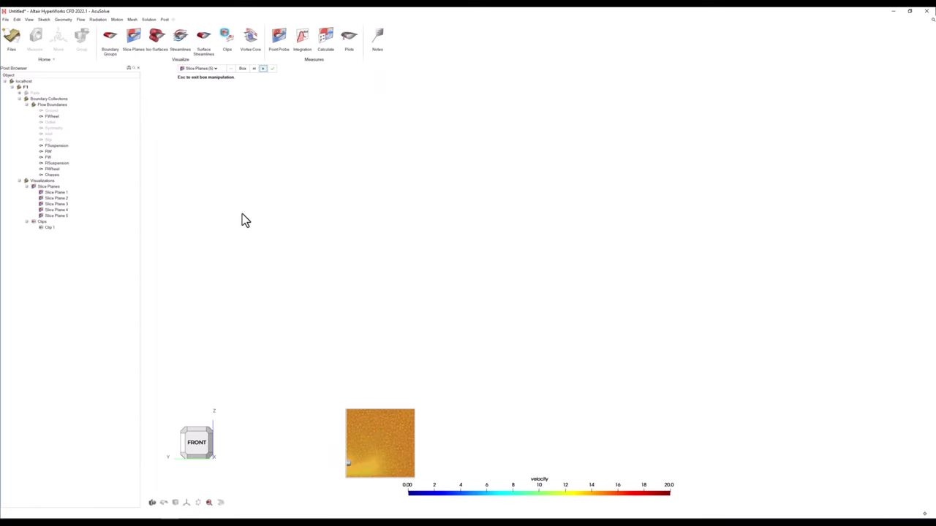
pyautogui.click(210, 437)
pyautogui.press('Escape')
pyautogui.moveTo(275, 243); pyautogui.dragTo(269, 224, button='middle')
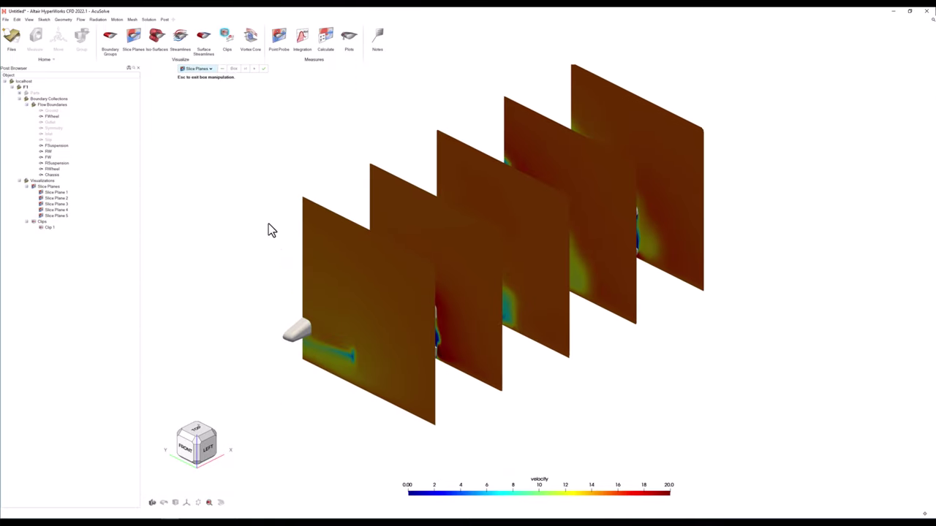
pyautogui.press('Escape')
# Edit the frontmost slice plane to display velocity vectors in constant black with the subset option enabled.
pyautogui.moveTo(315, 291)
pyautogui.mouseDown(button='right')
pyautogui.moveTo(319, 309)
pyautogui.moveTo(304, 291)
pyautogui.mouseUp(button='right')
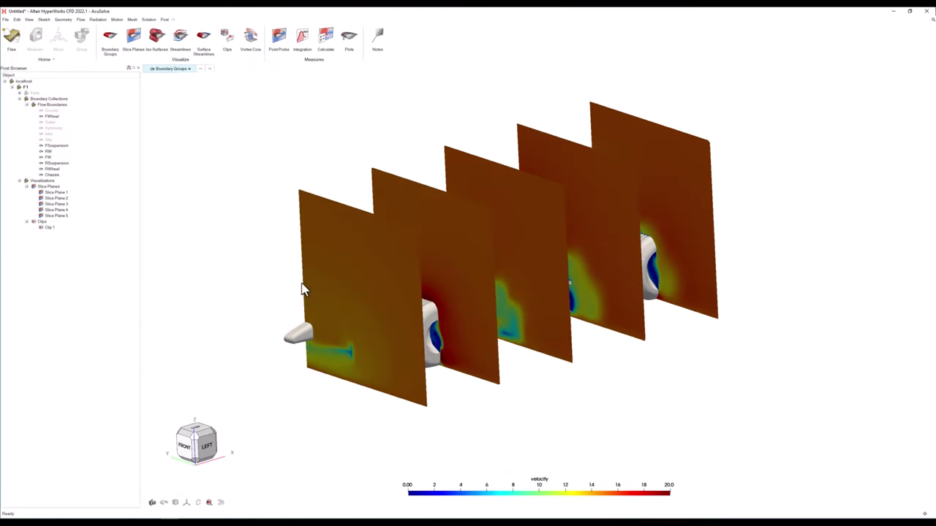
pyautogui.moveTo(489, 338); pyautogui.dragTo(639, 217, button='right')
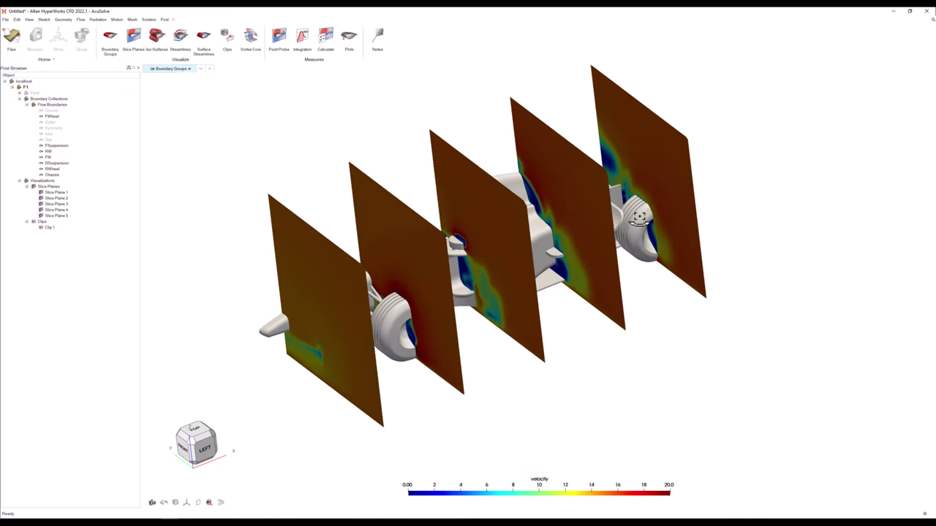
pyautogui.click(188, 454)
pyautogui.rightClick(57, 192)
pyautogui.press('Escape')
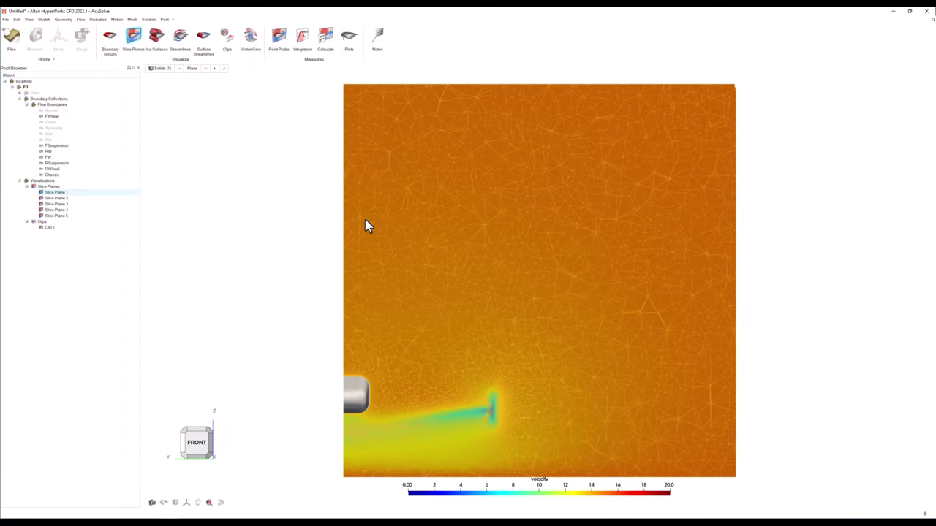
pyautogui.click(392, 227)
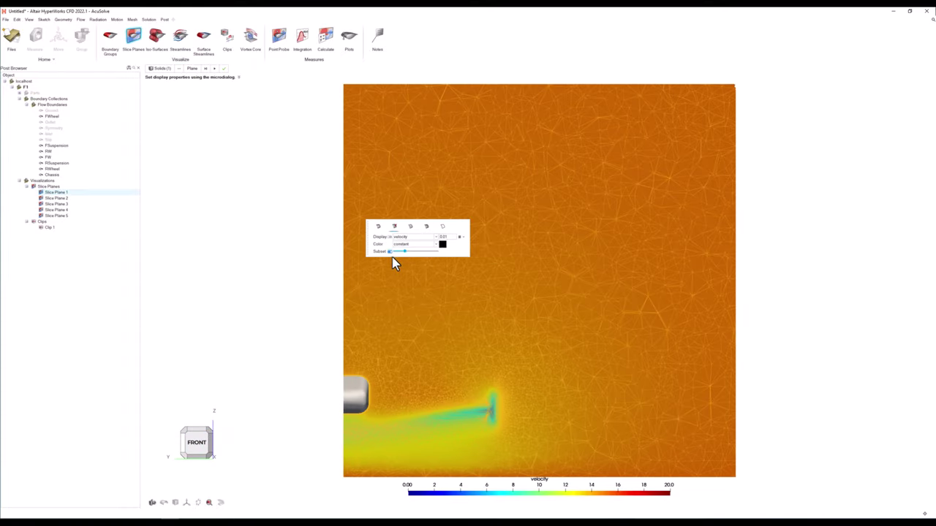
pyautogui.click(389, 236)
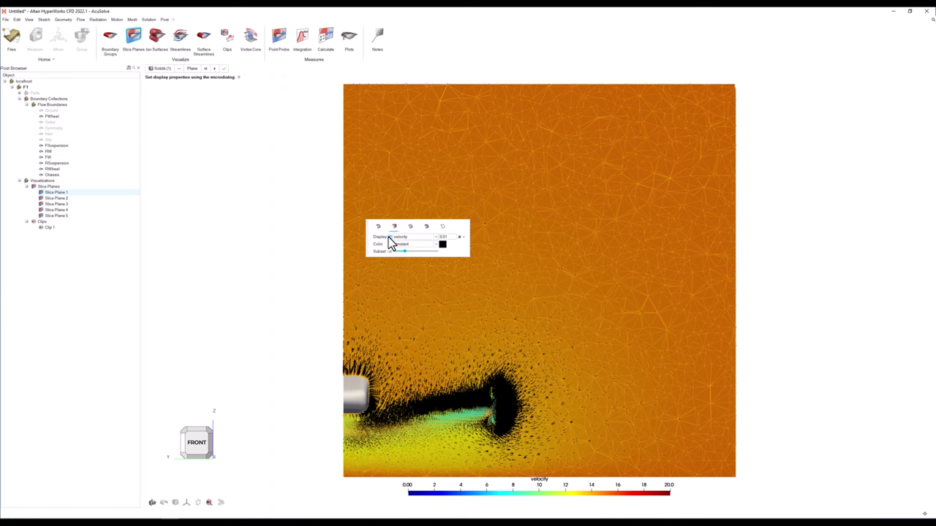
pyautogui.scroll(5, 519, 334)
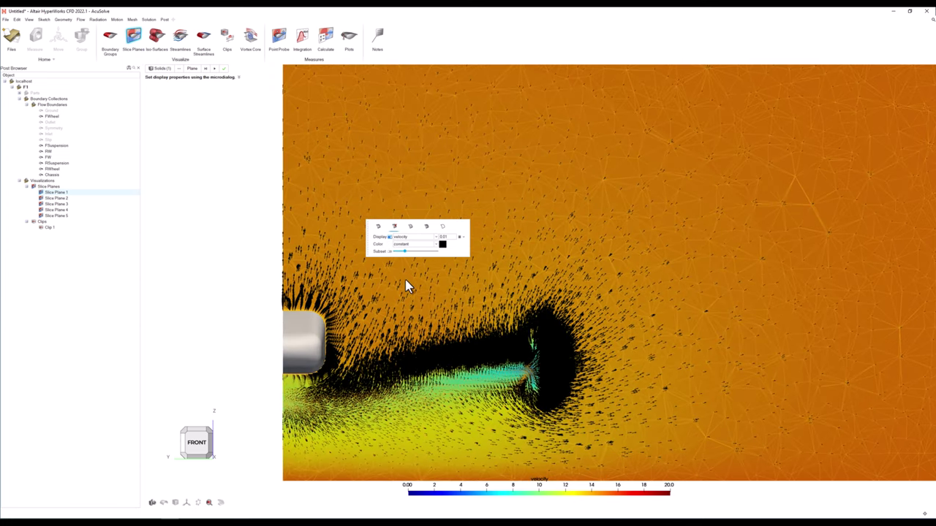
pyautogui.click(389, 251)
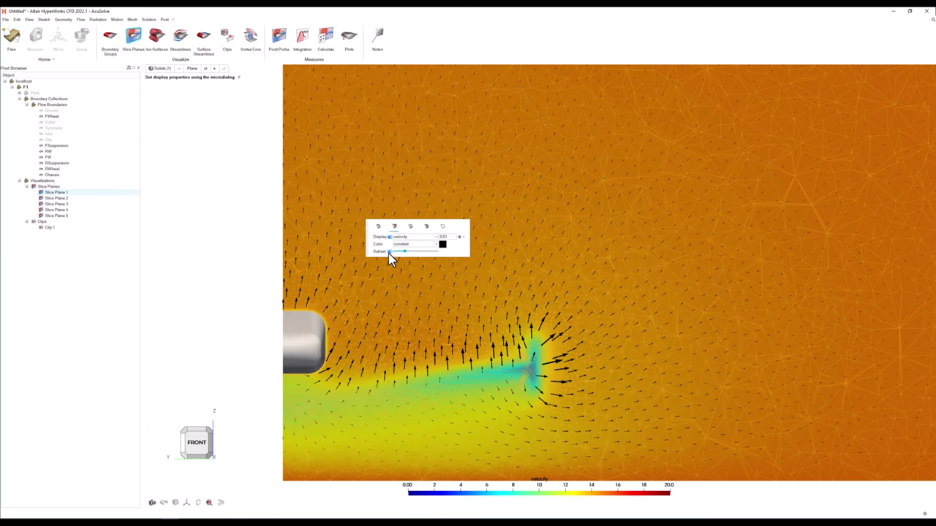
pyautogui.moveTo(521, 328); pyautogui.dragTo(527, 337, button='middle')
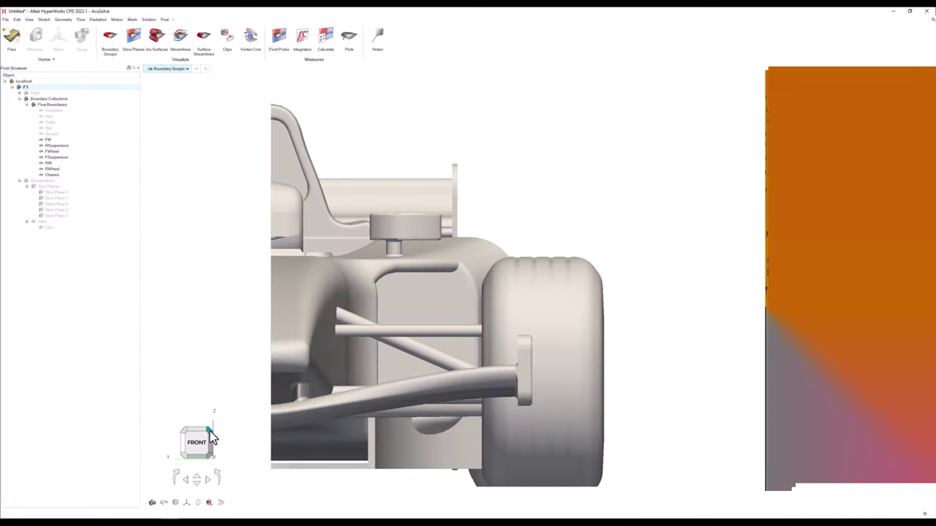
# Create an iso-surface of velocity at an iso value of 4.
pyautogui.click(210, 433)
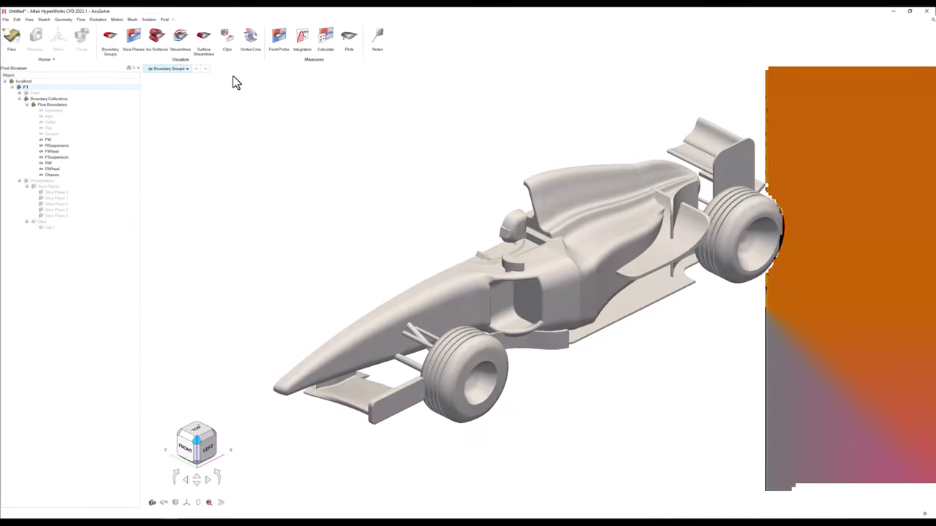
pyautogui.click(157, 37)
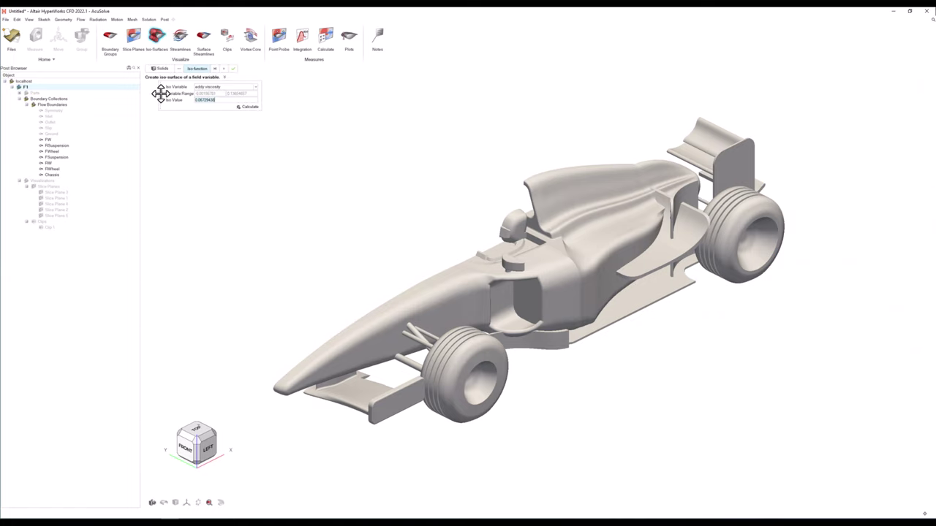
pyautogui.moveTo(161, 94); pyautogui.dragTo(267, 190)
pyautogui.click(326, 183)
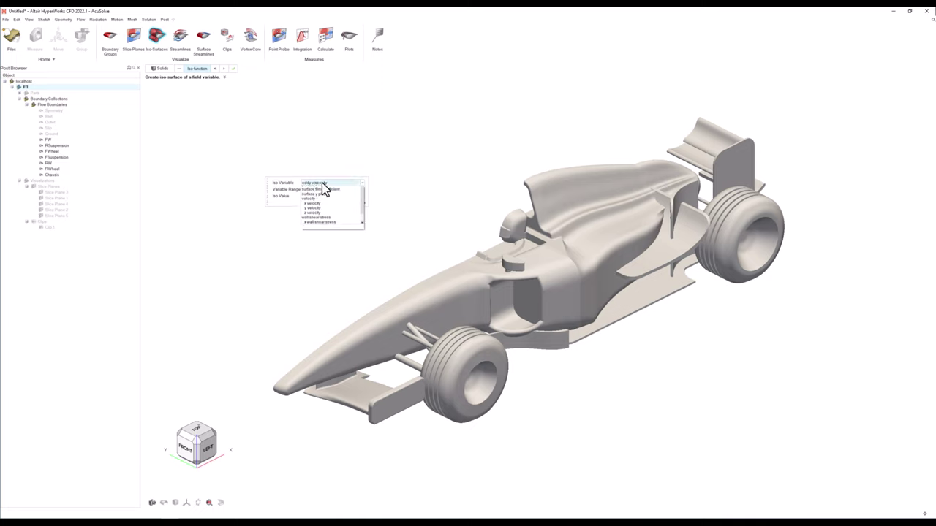
pyautogui.click(318, 206)
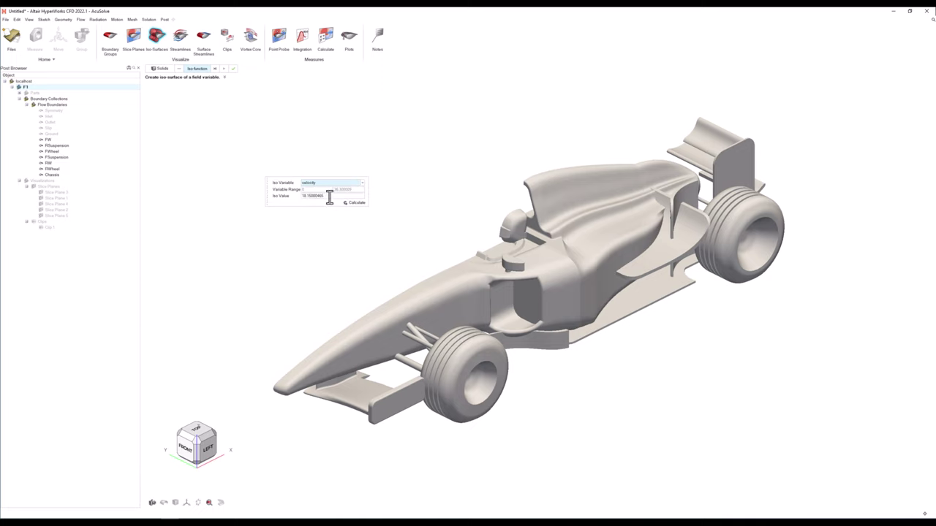
pyautogui.moveTo(326, 196); pyautogui.dragTo(296, 196)
pyautogui.write('4')
pyautogui.click(353, 203)
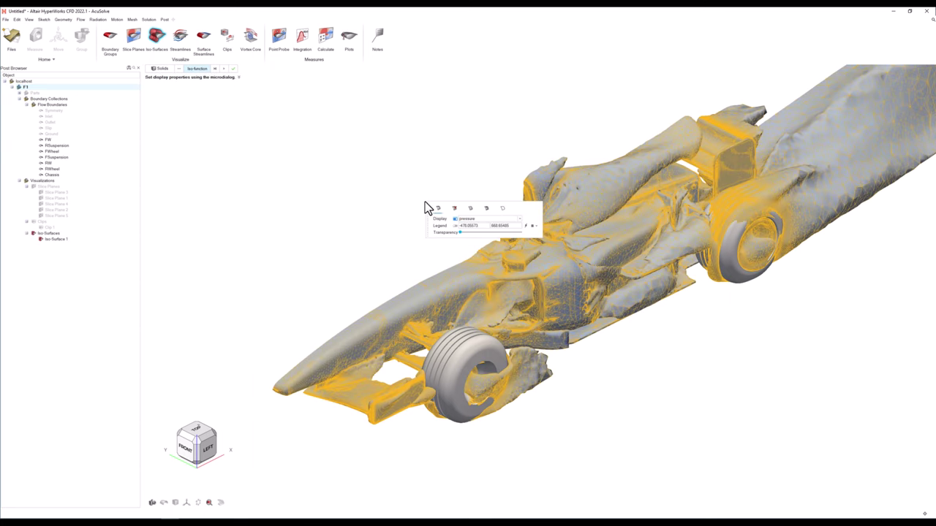
# Set the iso-surface's pressure legend range from -100 to 100.
pyautogui.doubleClick(454, 225)
pyautogui.write('-100')
pyautogui.press('Return')
pyautogui.moveTo(512, 226); pyautogui.dragTo(481, 226)
pyautogui.write('500')
pyautogui.press('Return')
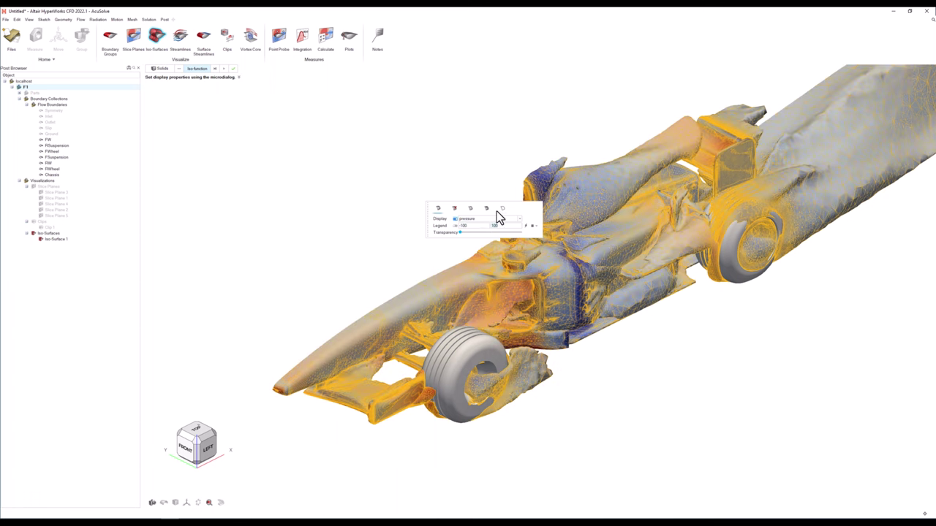
# Apply the Rainbow colormap to the iso-surface's pressure contour and show its legend horizontally.
pyautogui.click(532, 226)
pyautogui.click(600, 232)
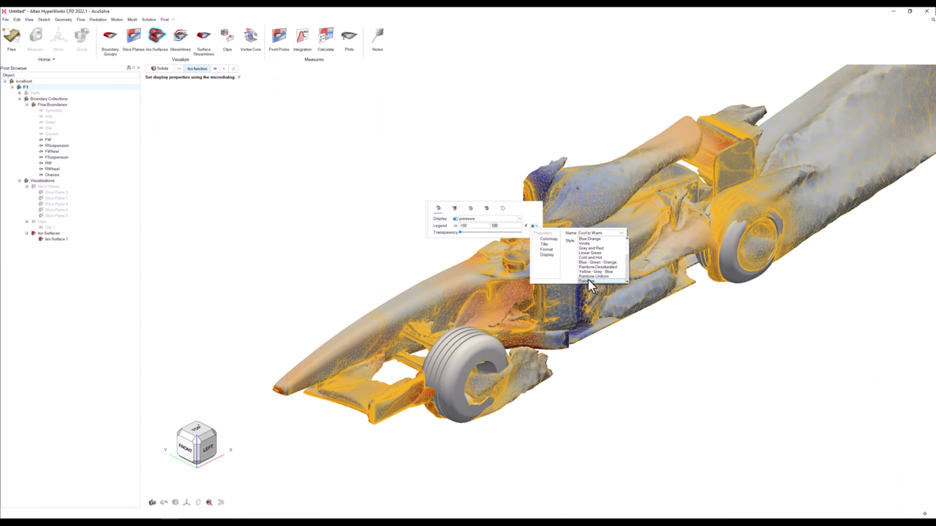
pyautogui.click(588, 281)
pyautogui.click(554, 255)
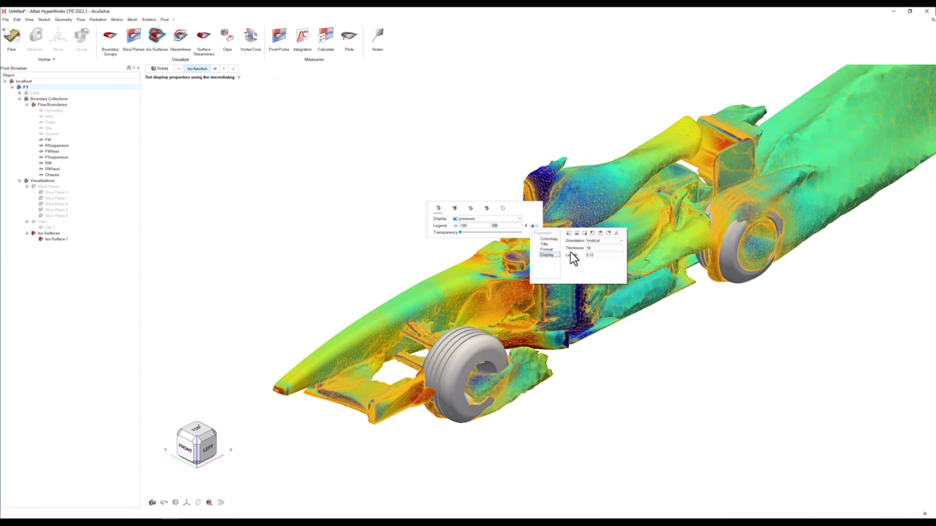
pyautogui.click(600, 241)
pyautogui.click(453, 225)
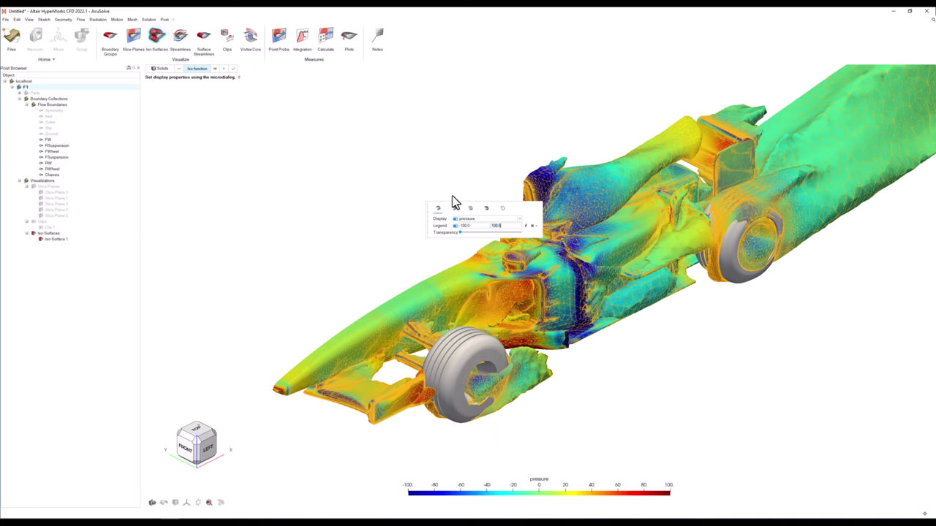
# Finish the iso-surface display and examine its pressure contour from the car's left rear, around the rear wing and wake.
pyautogui.click(450, 168)
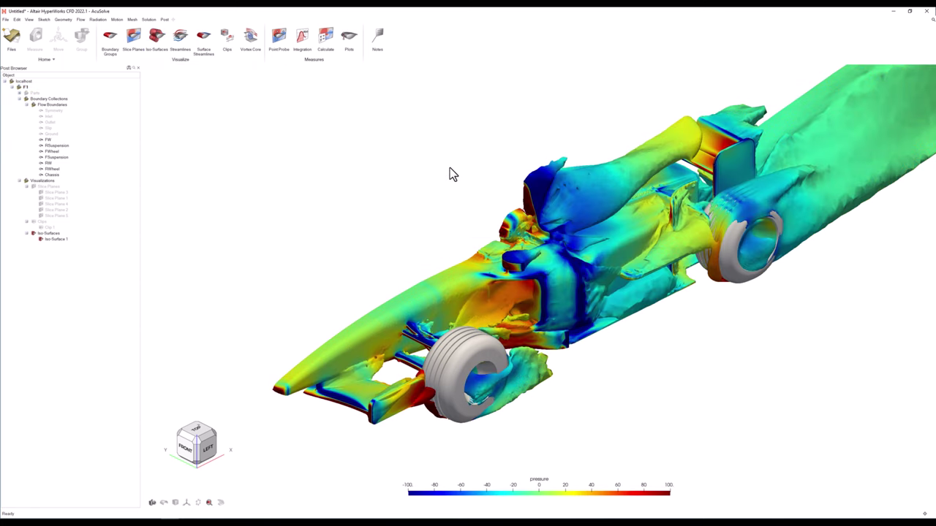
pyautogui.click(206, 448)
pyautogui.moveTo(399, 366); pyautogui.dragTo(443, 315, button='right')
pyautogui.moveTo(197, 452); pyautogui.dragTo(509, 266, button='right')
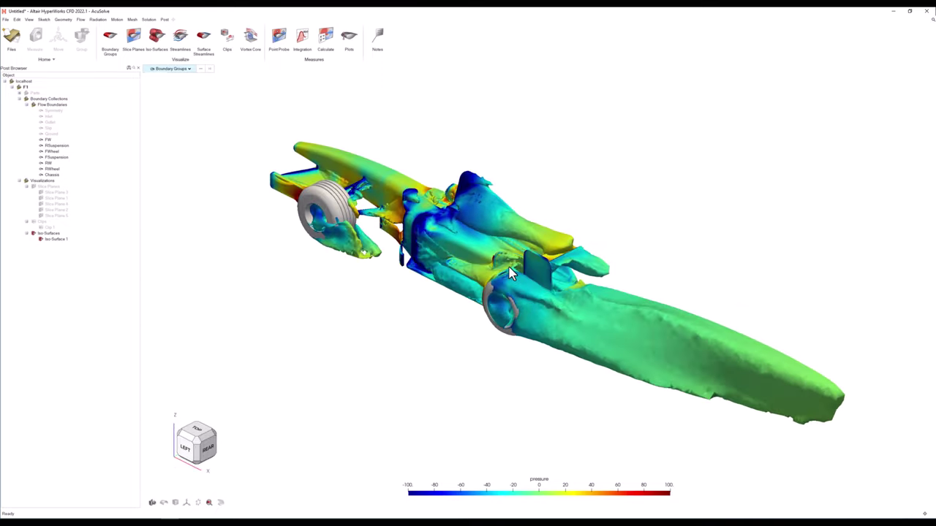
pyautogui.scroll(5, 509, 267)
pyautogui.moveTo(625, 279); pyautogui.dragTo(577, 266, button='right')
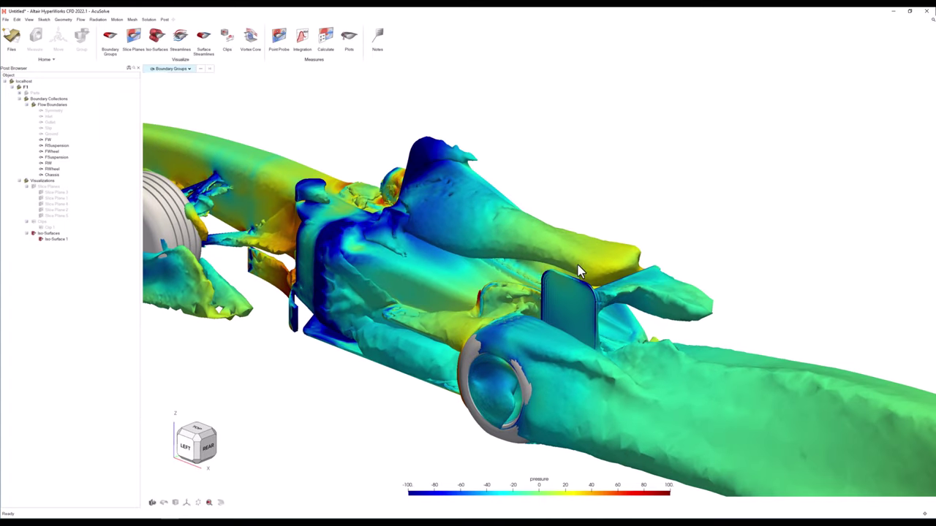
pyautogui.moveTo(680, 284); pyautogui.dragTo(671, 276, button='right')
pyautogui.scroll(3, 667, 275)
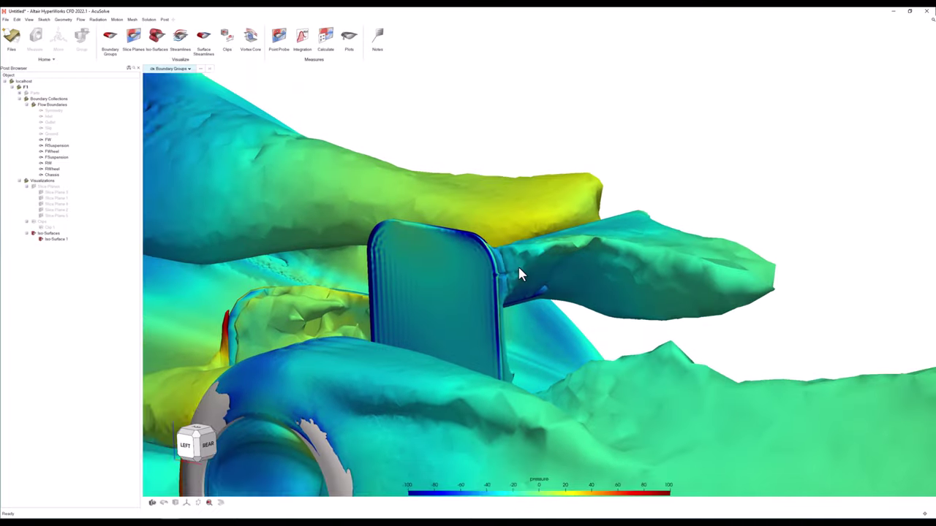
pyautogui.moveTo(518, 271); pyautogui.dragTo(555, 291, button='middle')
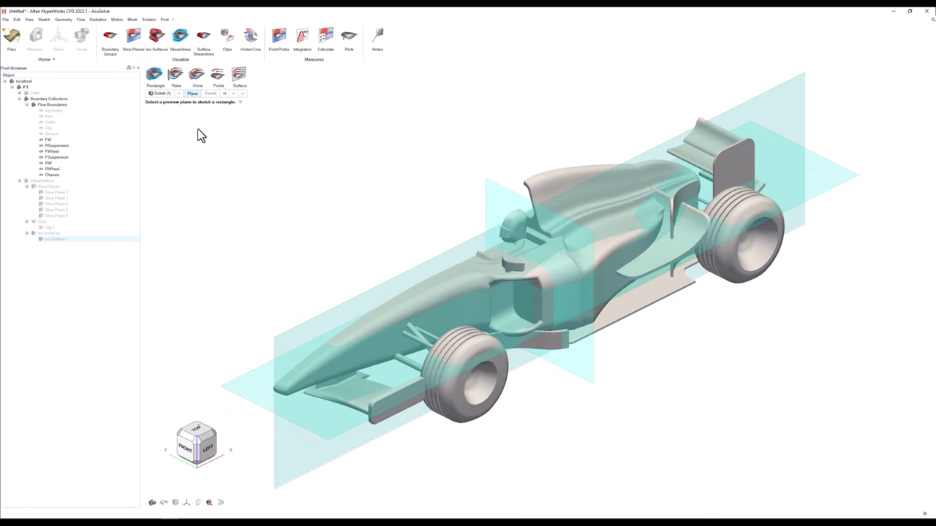
# Select the cross-section preview plane for rectangular streamline seeding and move it forward to the car's nose.
pyautogui.click(494, 192)
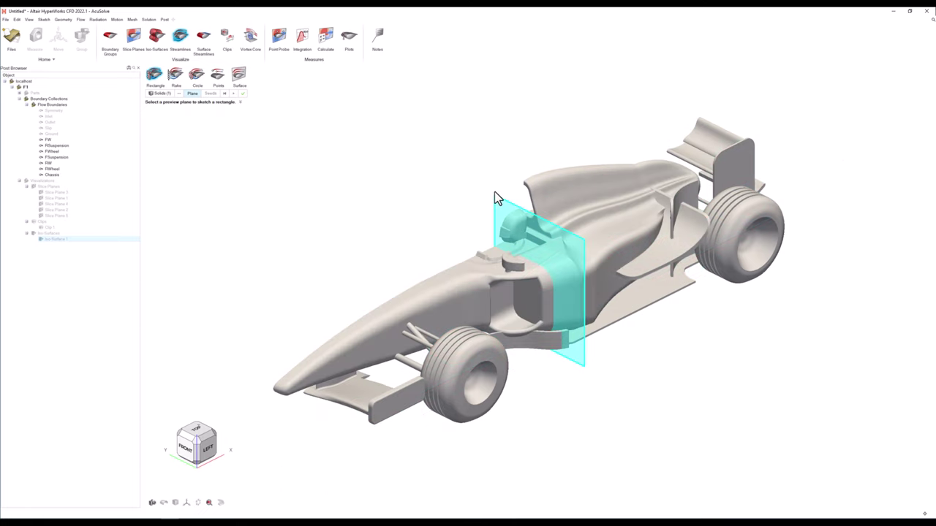
pyautogui.click(525, 195)
pyautogui.moveTo(574, 268); pyautogui.dragTo(247, 402)
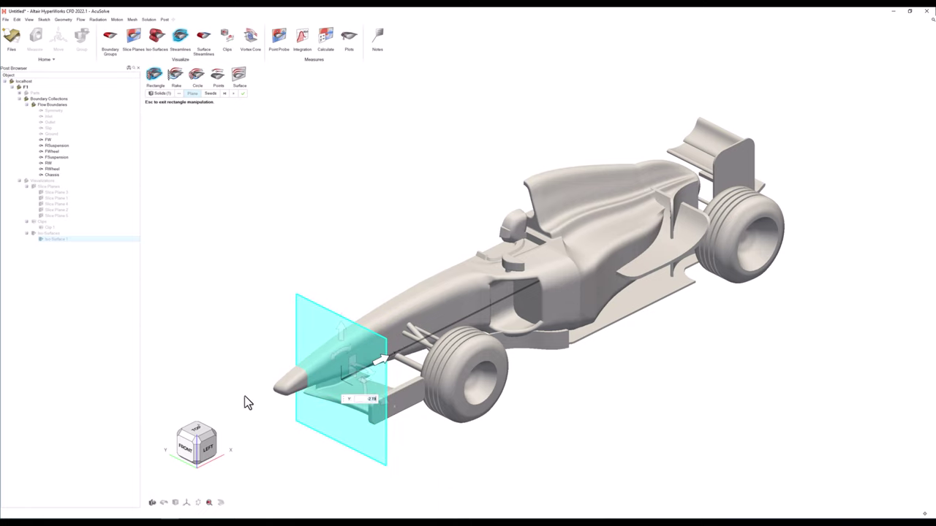
# Shrink the seed rectangle on all four sides to a small area directly ahead of the front wheel.
pyautogui.click(189, 449)
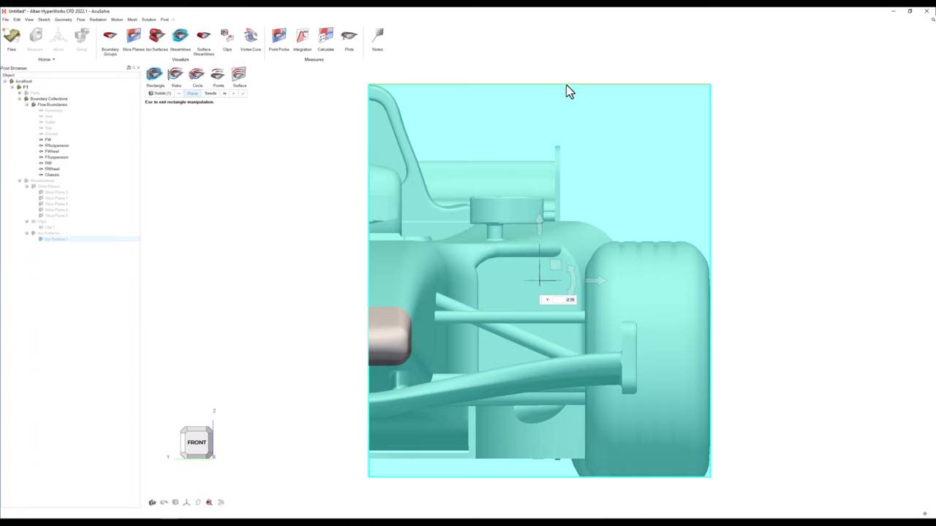
pyautogui.moveTo(567, 85); pyautogui.dragTo(566, 301)
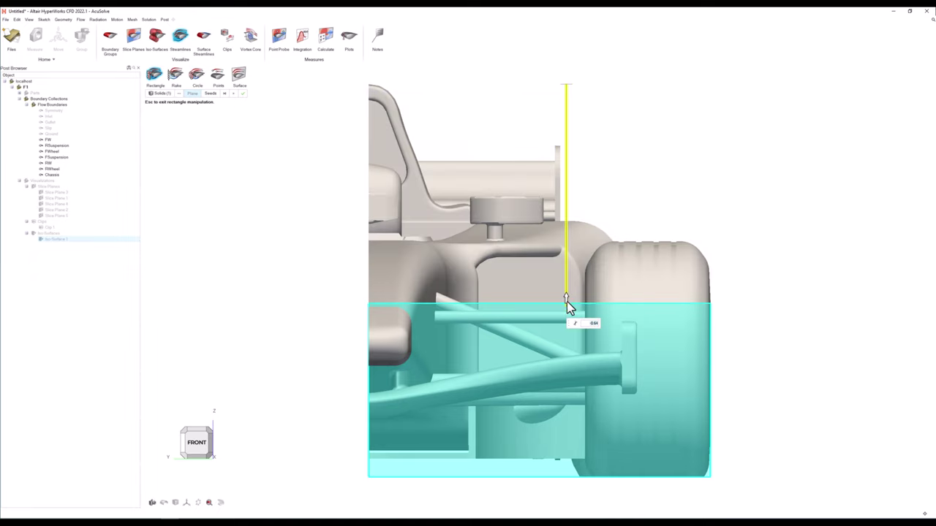
pyautogui.moveTo(711, 366); pyautogui.dragTo(663, 363)
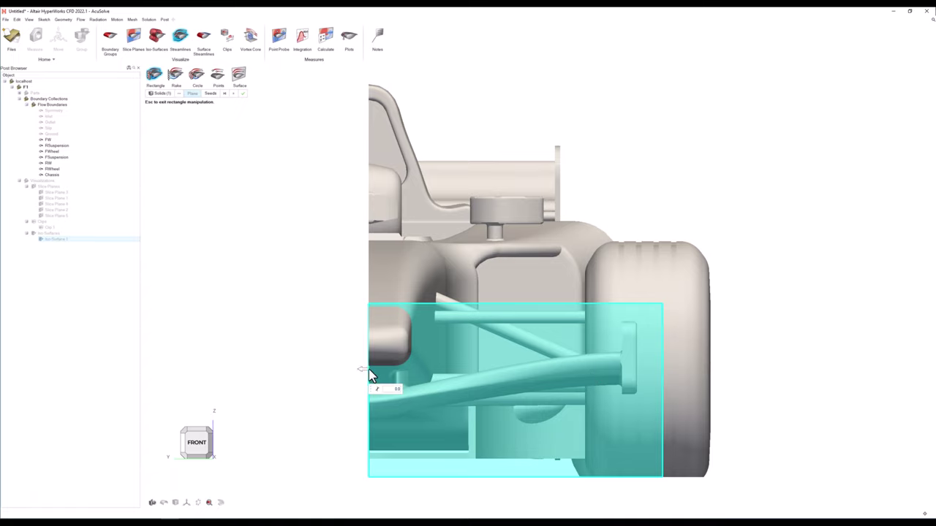
pyautogui.moveTo(367, 376); pyautogui.dragTo(587, 396)
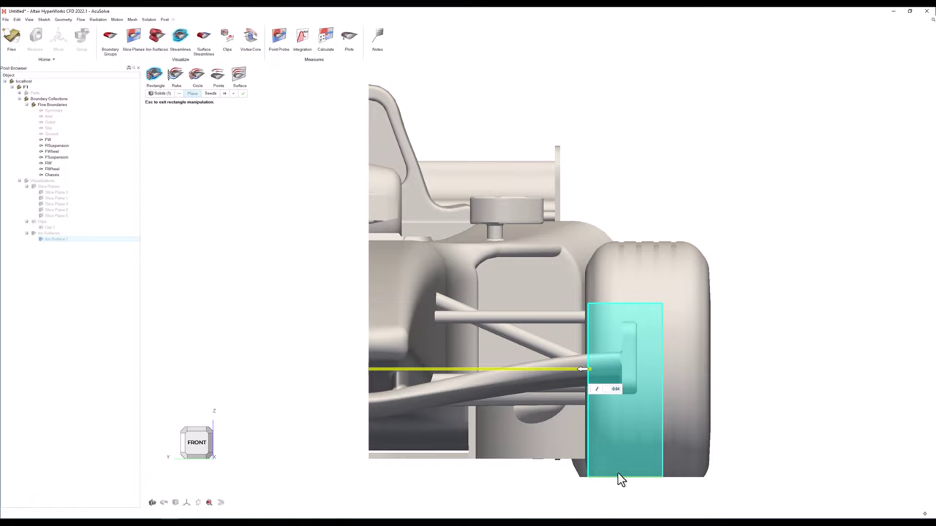
pyautogui.moveTo(619, 483); pyautogui.dragTo(621, 408)
pyautogui.click(211, 440)
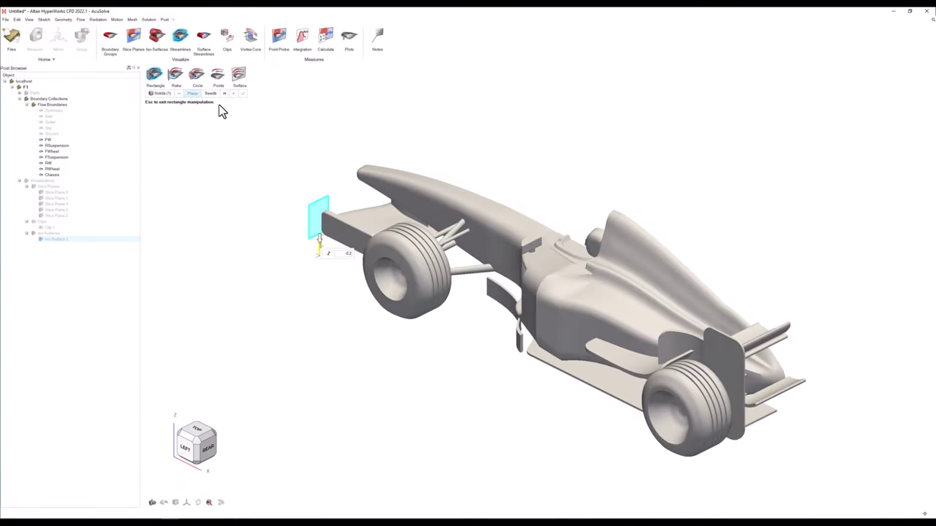
# Set structured seed generation with 6 points in X and 6 in Y, and calculate the streamlines.
pyautogui.click(210, 94)
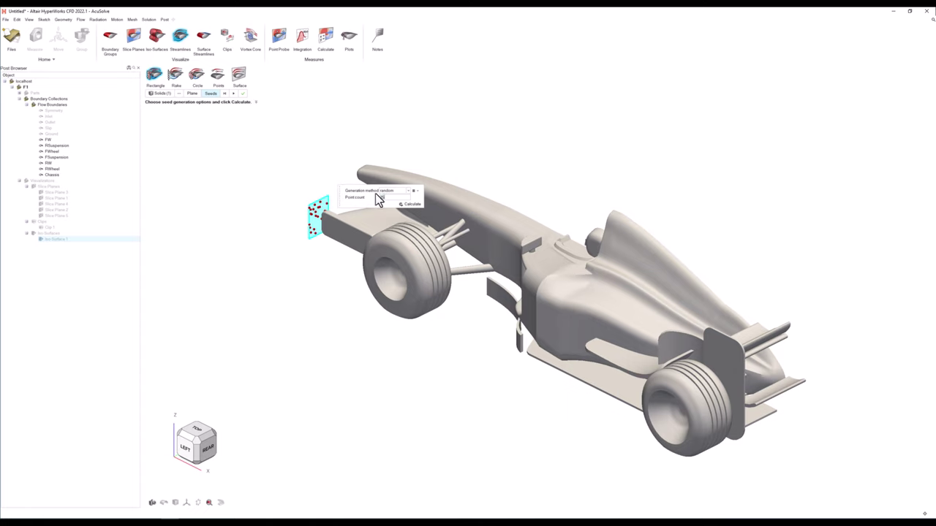
pyautogui.click(387, 200)
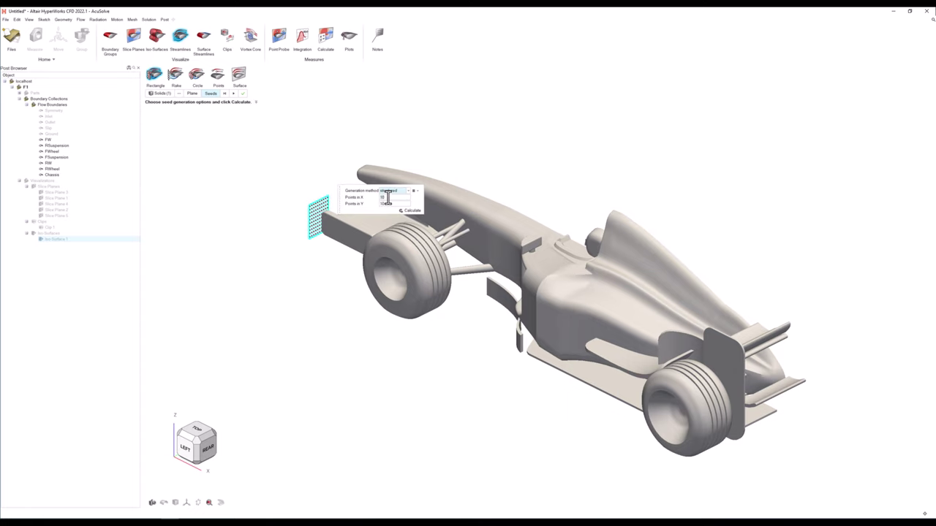
pyautogui.doubleClick(388, 197)
pyautogui.write('6')
pyautogui.press('Tab')
pyautogui.write('6')
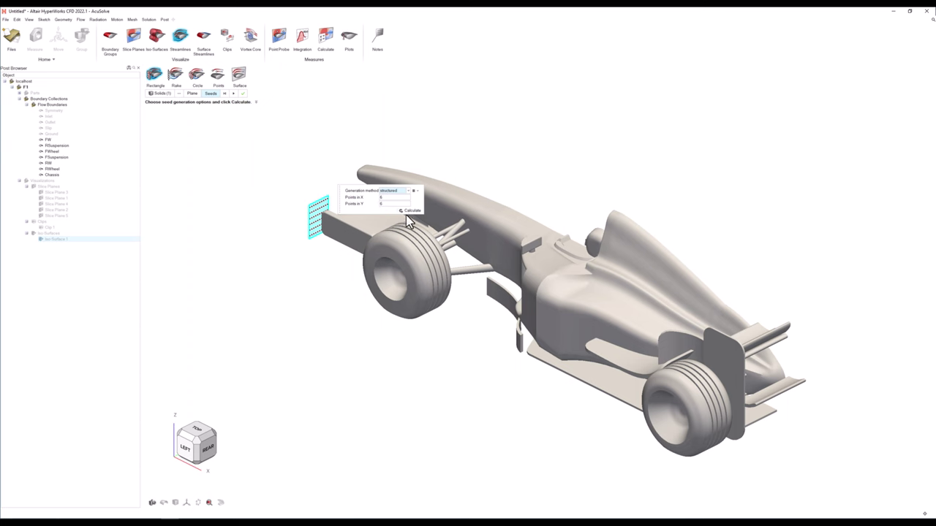
pyautogui.click(412, 212)
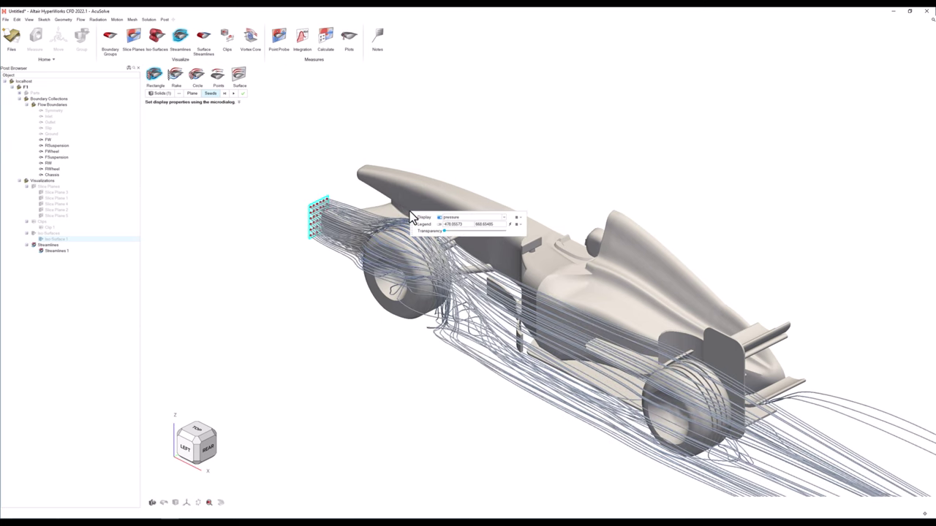
# Show the streamlines as thicker tubes colored by velocity with a legend range of 0 to 20 and the Rainbow colormap.
pyautogui.click(517, 218)
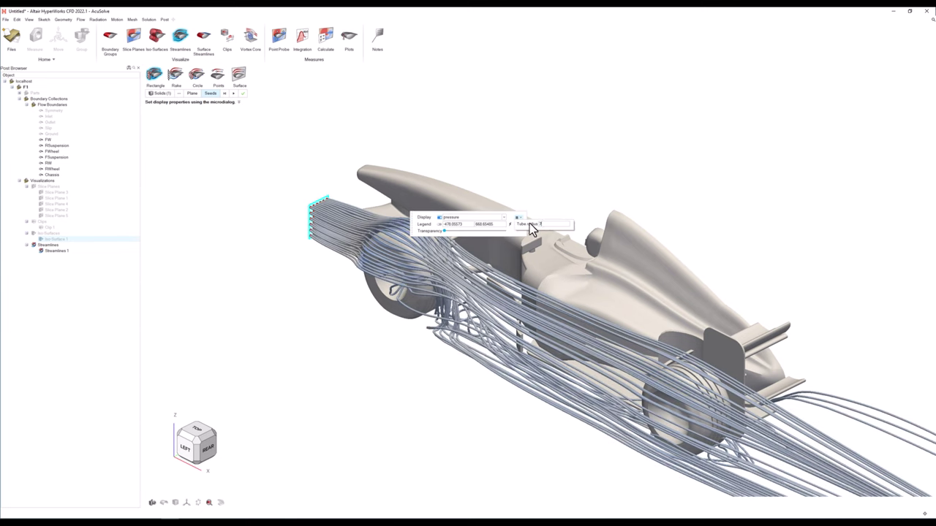
pyautogui.click(460, 217)
pyautogui.click(461, 247)
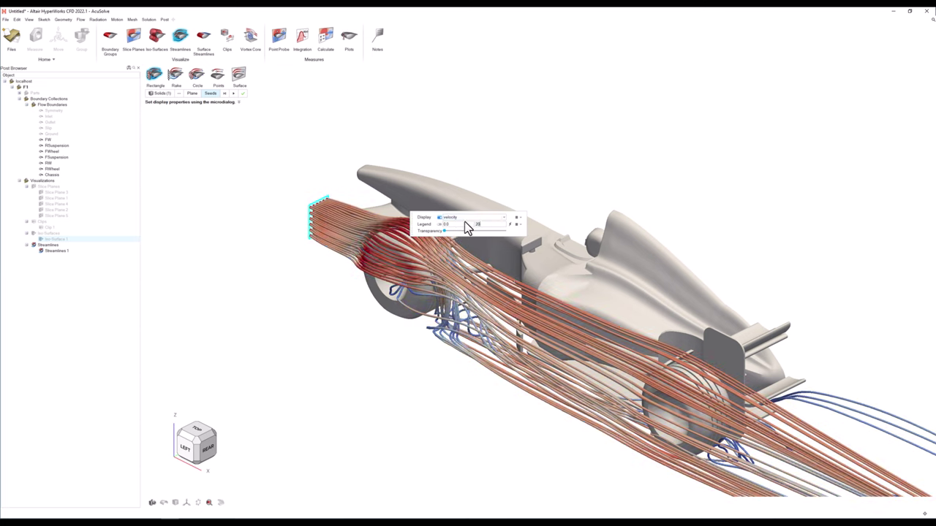
pyautogui.click(516, 224)
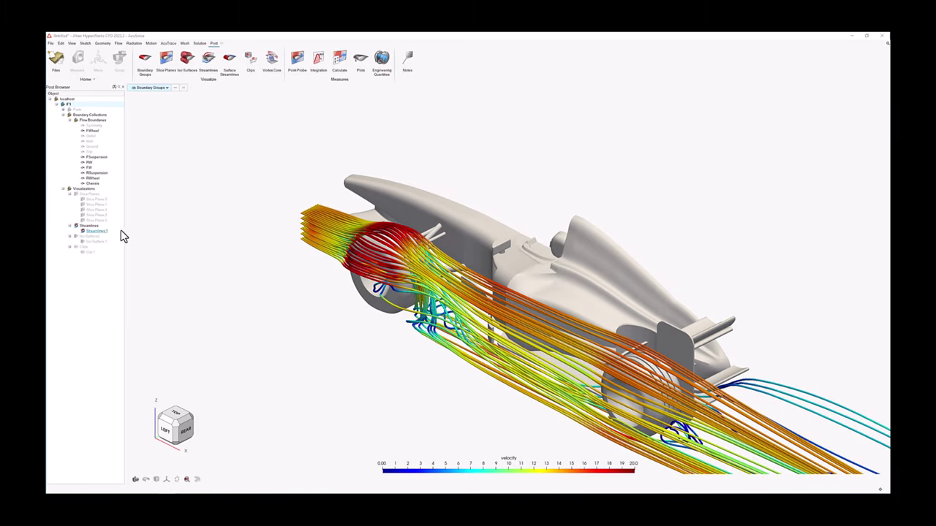
# Hide the streamlines and calculate vortex cores using velocity as the vector variable.
pyautogui.click(83, 232)
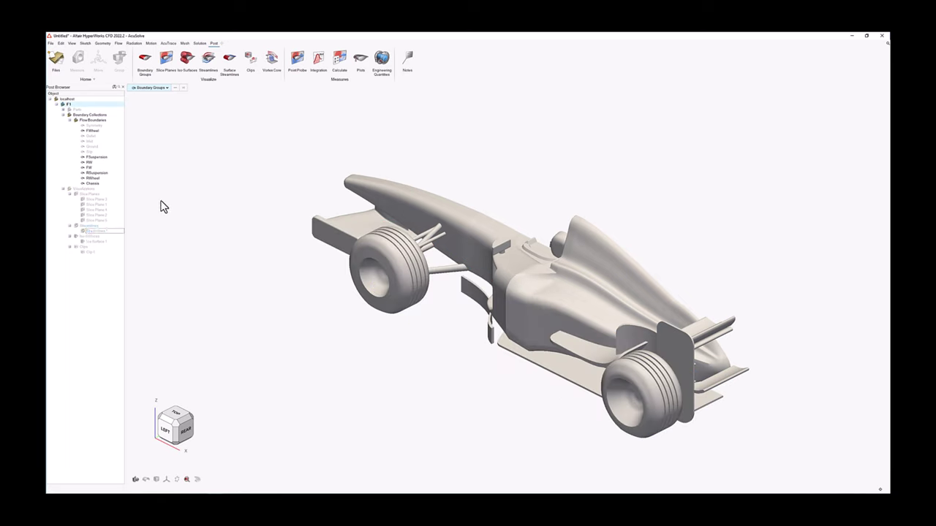
pyautogui.click(271, 61)
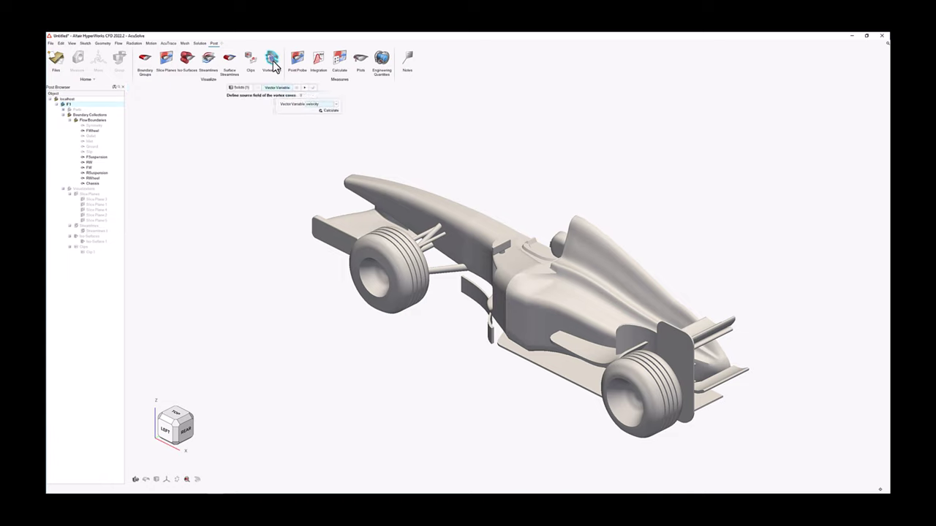
pyautogui.click(313, 105)
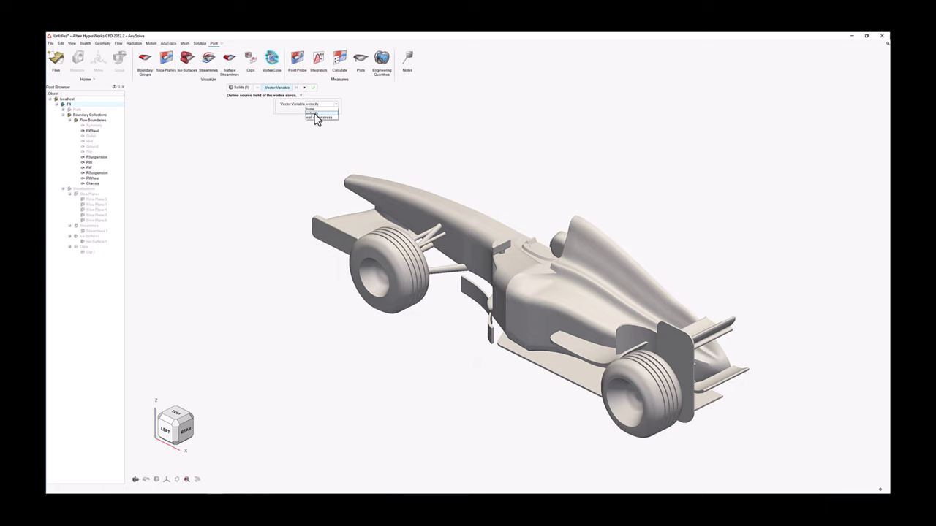
pyautogui.click(315, 112)
pyautogui.click(328, 111)
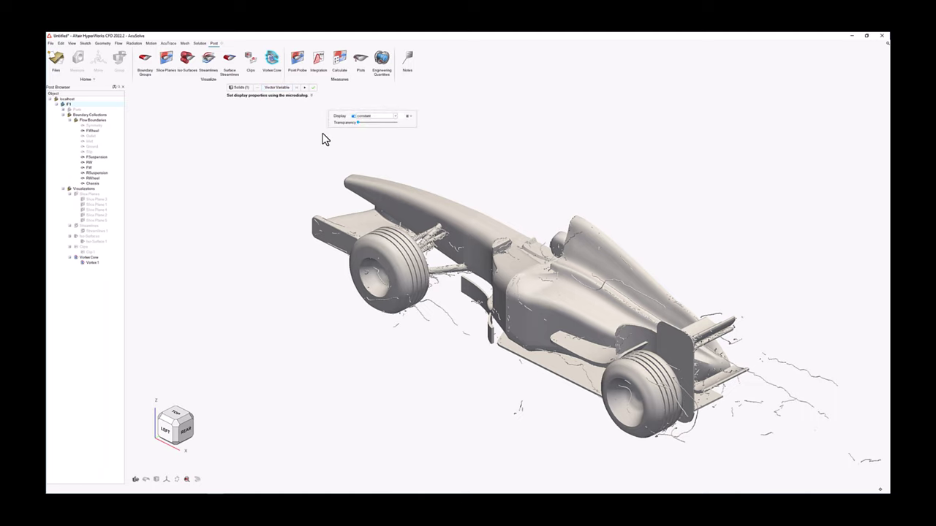
pyautogui.press('Escape')
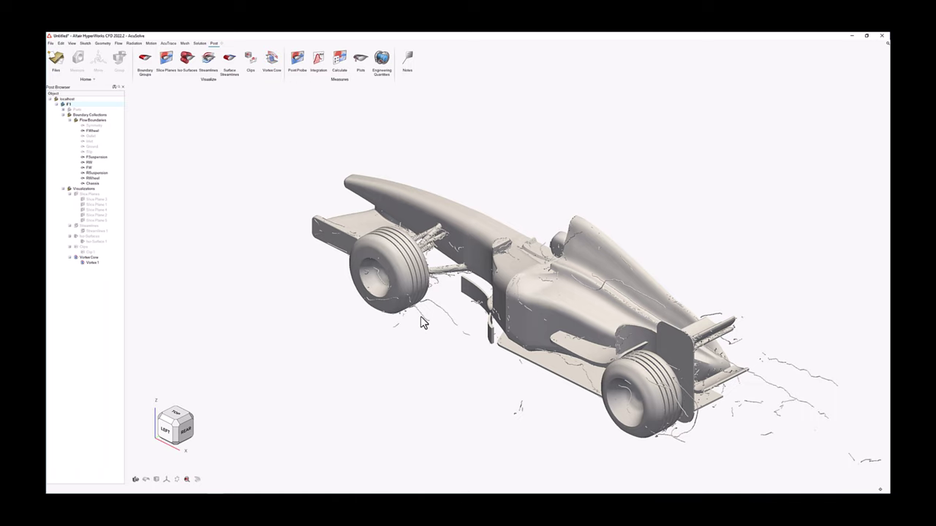
# Examine the vortex cores around the front wheel, the rear wing and the wake, including from above.
pyautogui.scroll(3, 423, 322)
pyautogui.scroll(5, 461, 351)
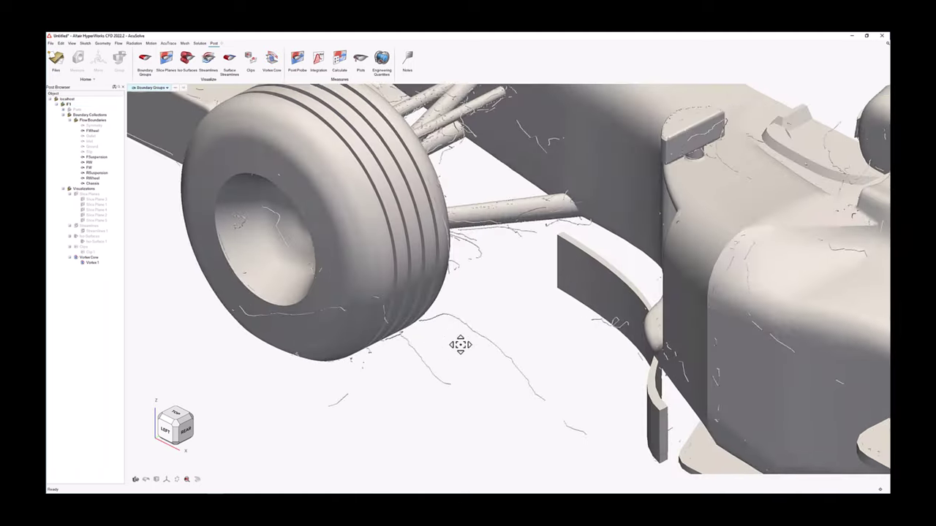
pyautogui.scroll(-10, 447, 329)
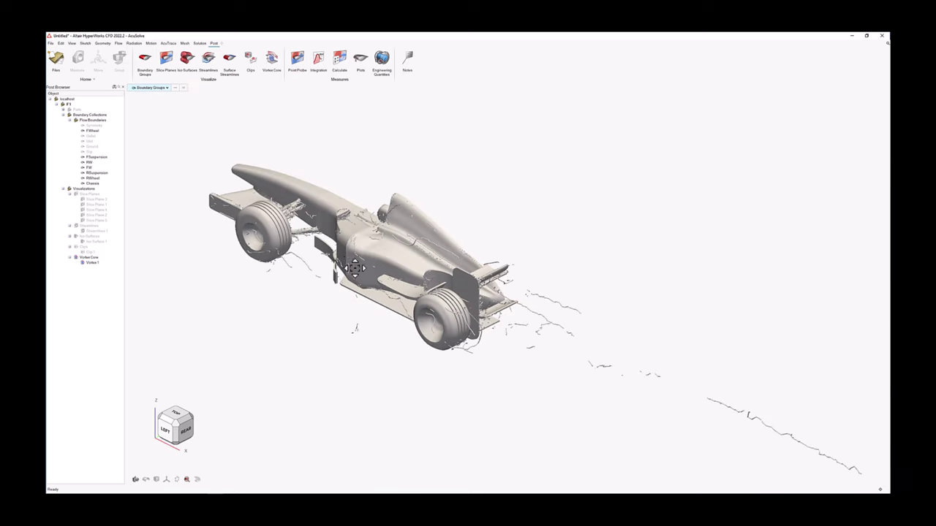
pyautogui.scroll(10, 501, 278)
pyautogui.moveTo(427, 285); pyautogui.dragTo(418, 296, button='right')
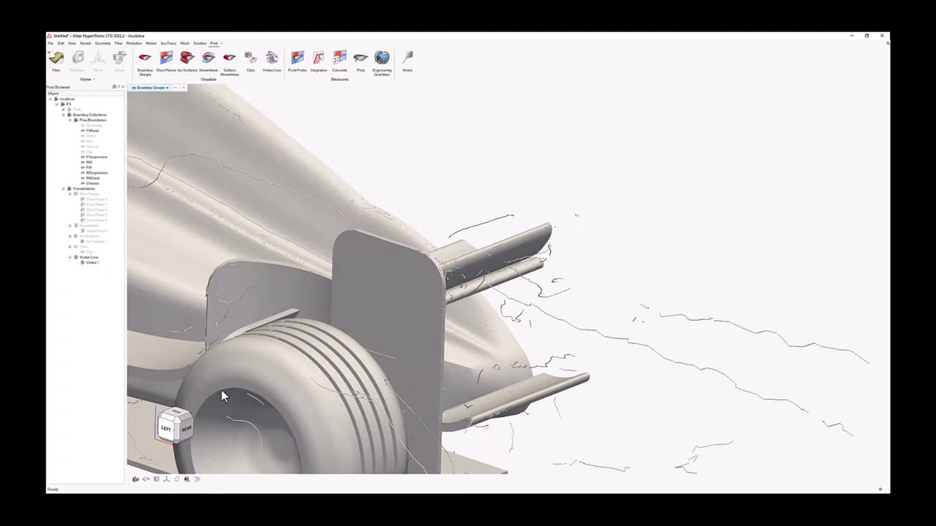
pyautogui.click(173, 415)
pyautogui.scroll(10, 376, 260)
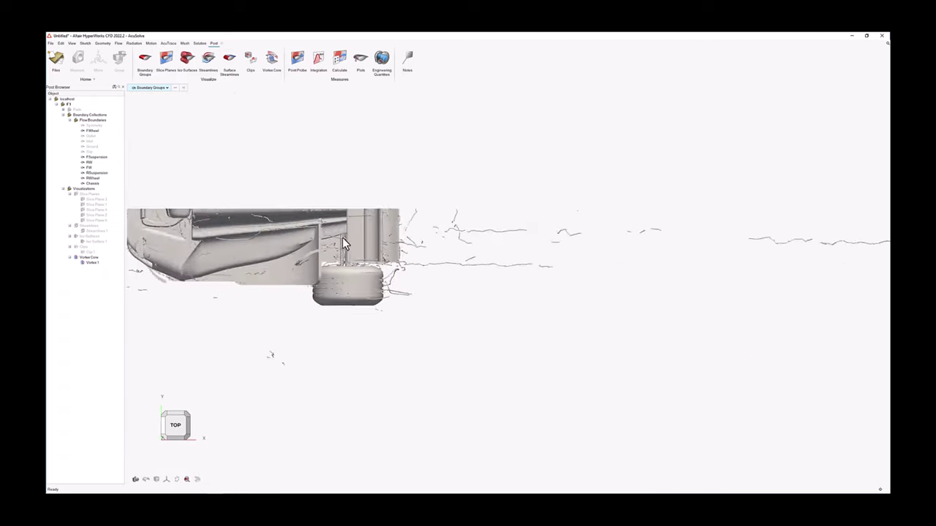
pyautogui.scroll(3, 391, 273)
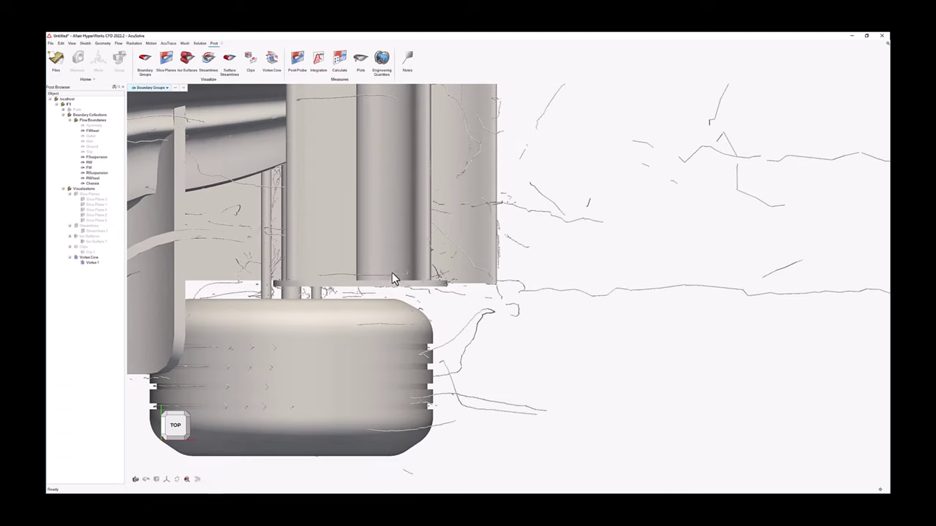
# Start a streamline rake and place its two end points along the rear wing endplate in the top view.
pyautogui.click(210, 60)
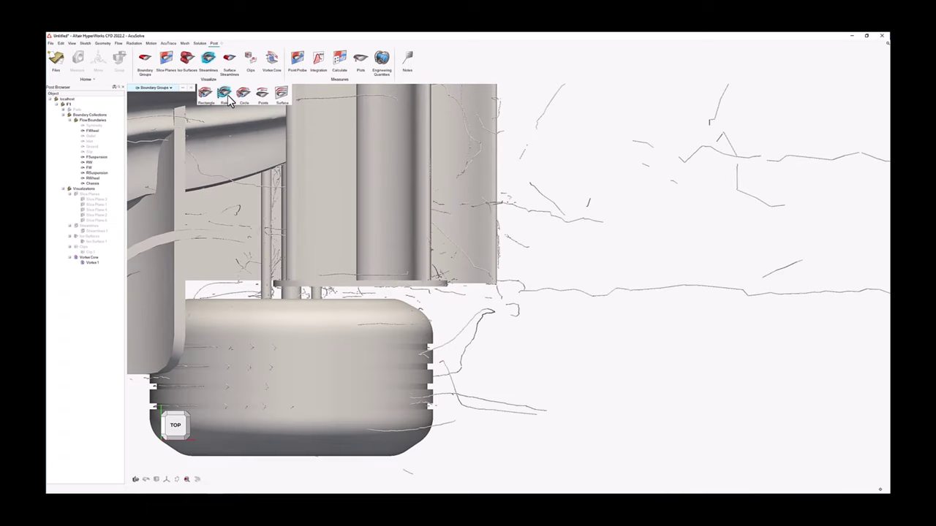
pyautogui.scroll(2, 289, 288)
pyautogui.click(286, 282)
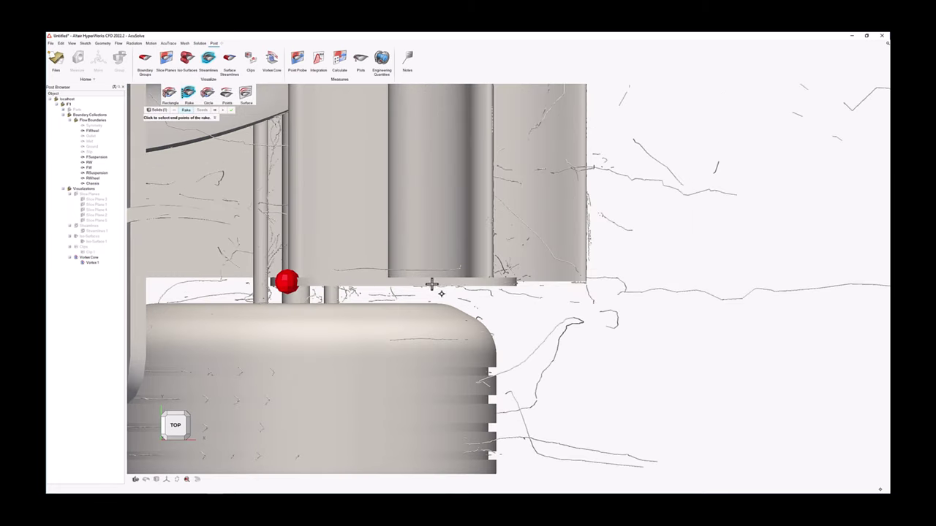
pyautogui.click(493, 282)
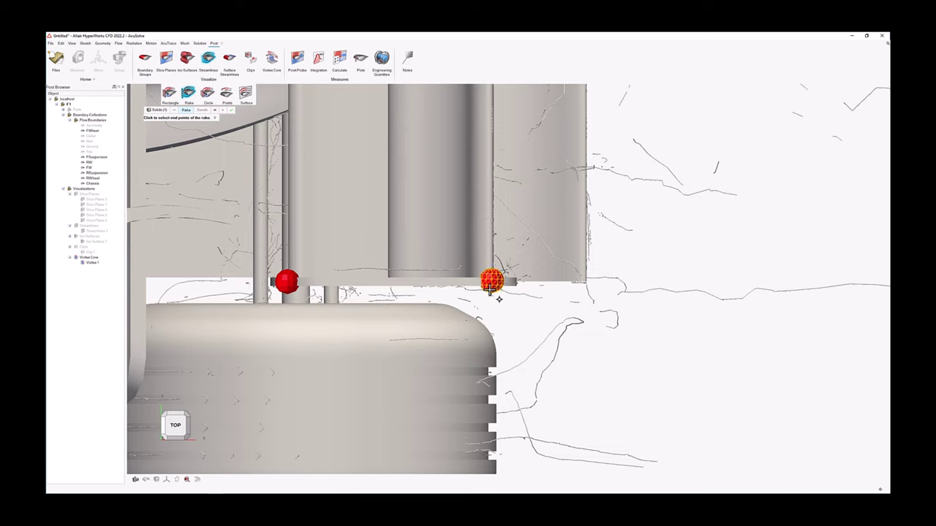
pyautogui.scroll(-1, 357, 228)
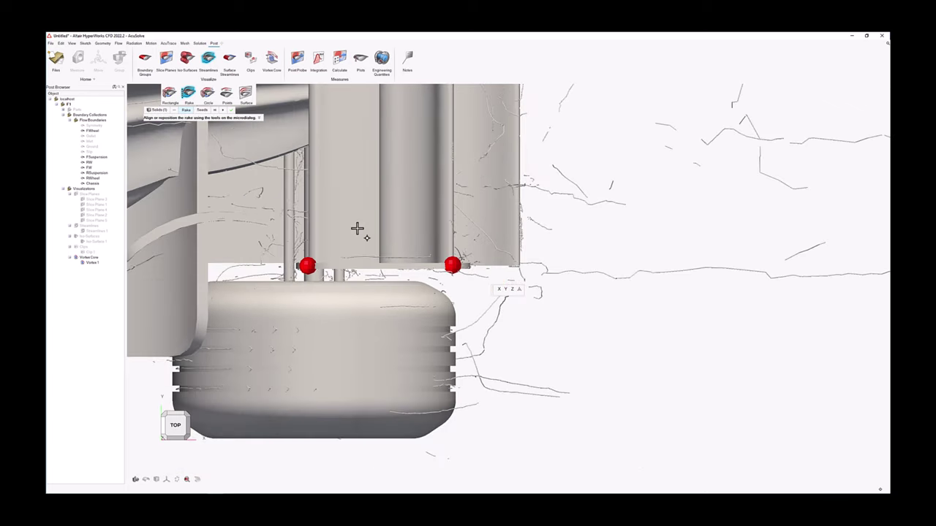
# In the left view, raise both rake end points along Z to just above the upper edge of the rear wing endplate.
pyautogui.click(176, 436)
pyautogui.click(183, 439)
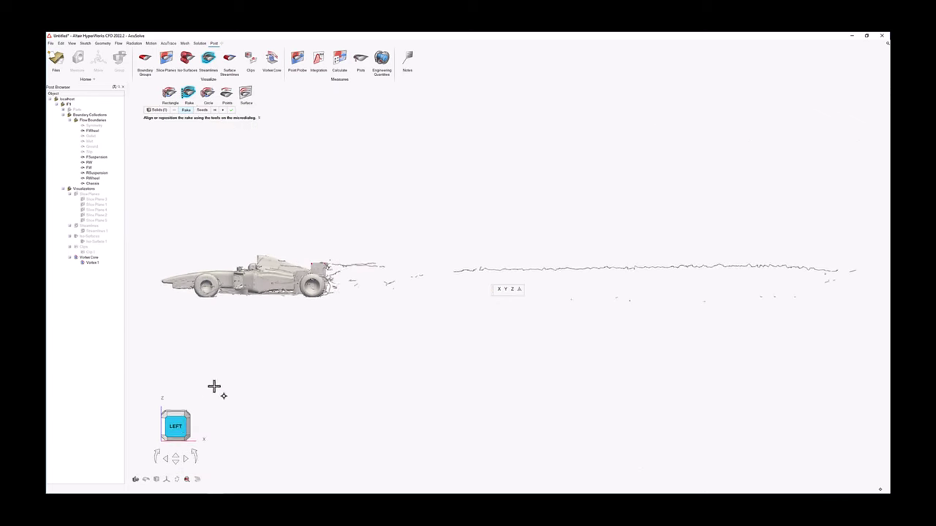
pyautogui.scroll(5, 315, 271)
pyautogui.scroll(6, 314, 271)
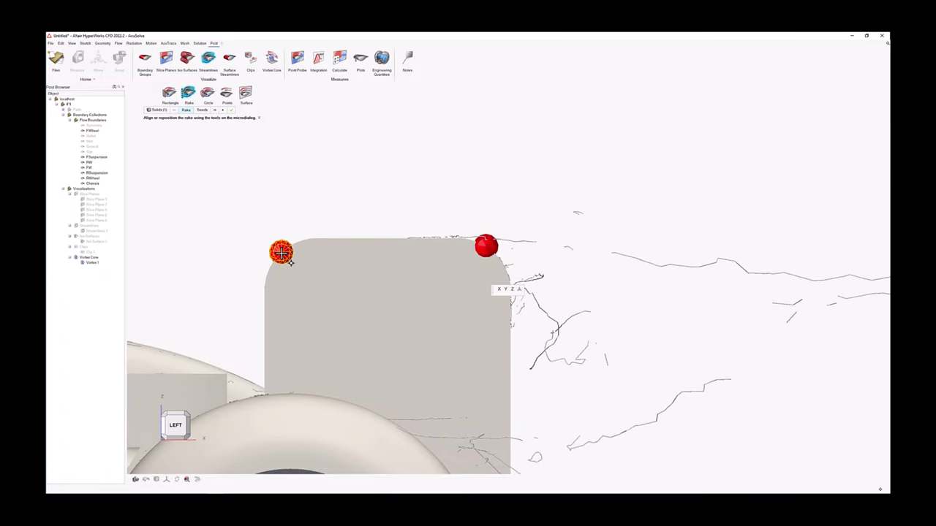
pyautogui.click(282, 252)
pyautogui.moveTo(282, 198); pyautogui.dragTo(284, 189)
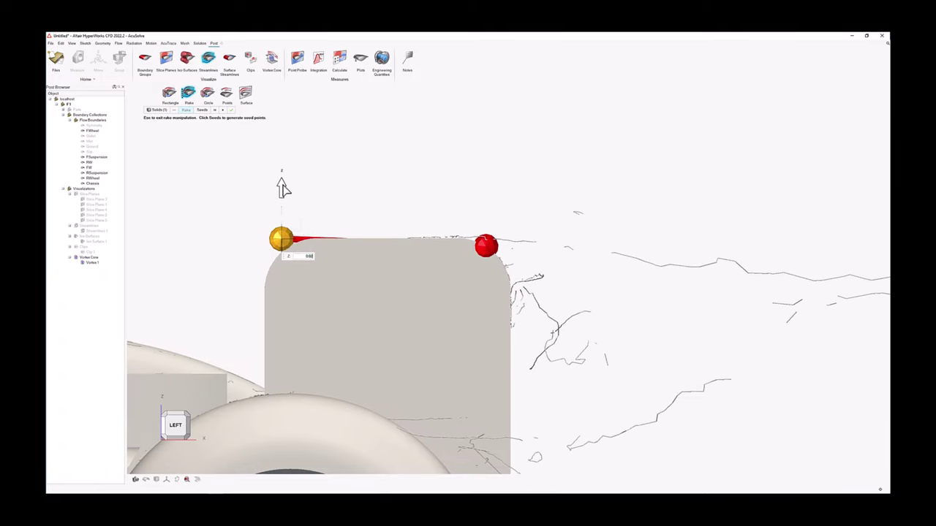
pyautogui.click(486, 246)
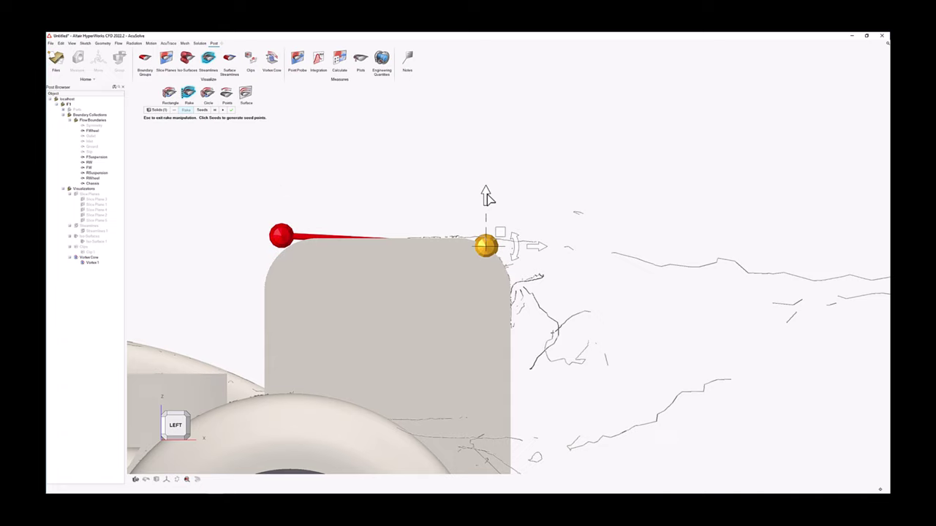
pyautogui.moveTo(486, 196)
pyautogui.mouseDown()
pyautogui.moveTo(487, 179)
pyautogui.moveTo(489, 187)
pyautogui.mouseUp()
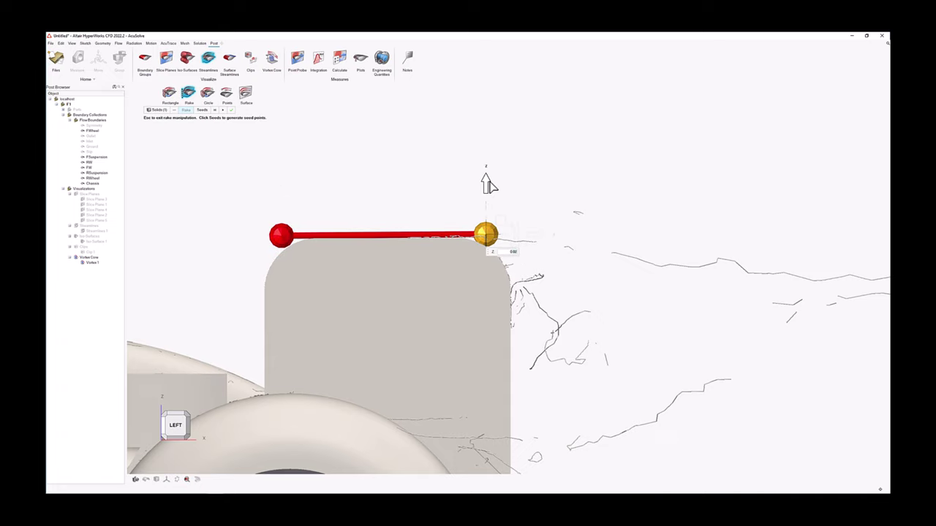
# Calculate streamlines from the rake with 25 structured seed points and inspect them at the rear wing from behind.
pyautogui.click(203, 111)
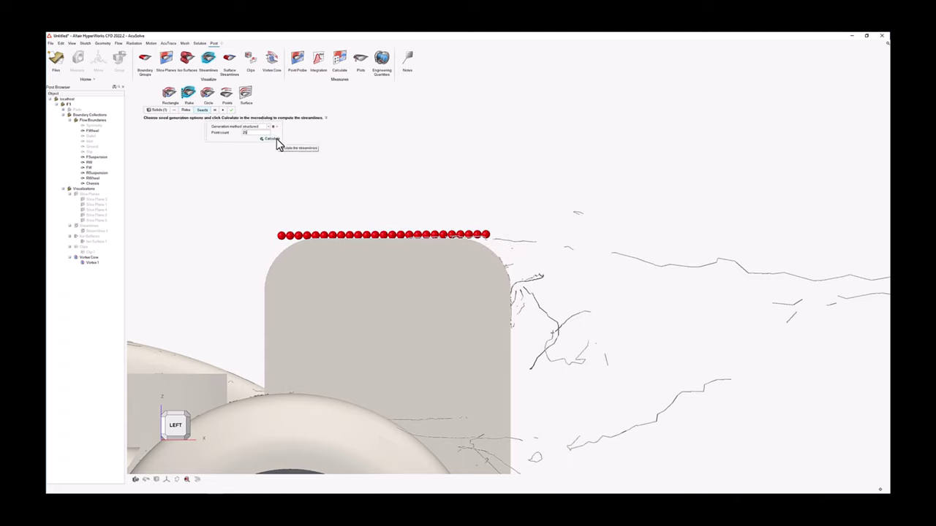
pyautogui.click(271, 139)
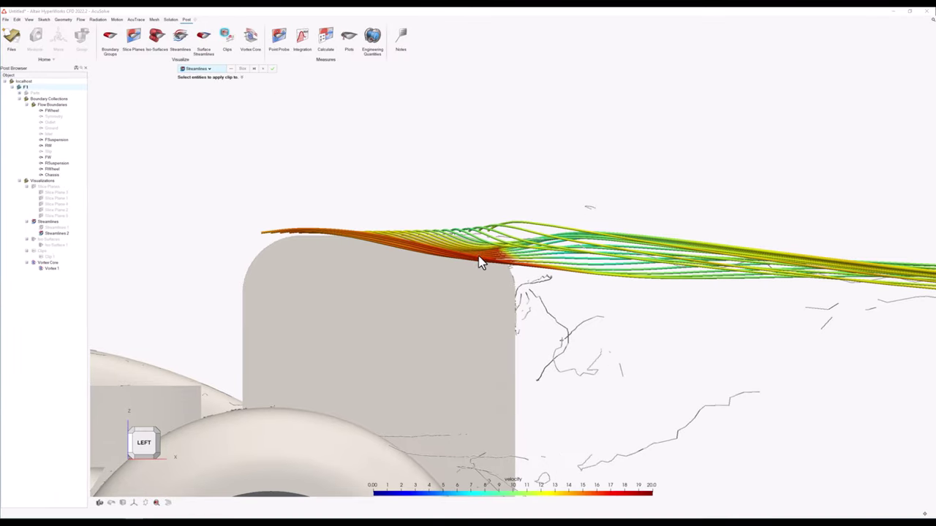
pyautogui.moveTo(484, 255); pyautogui.dragTo(333, 262, button='right')
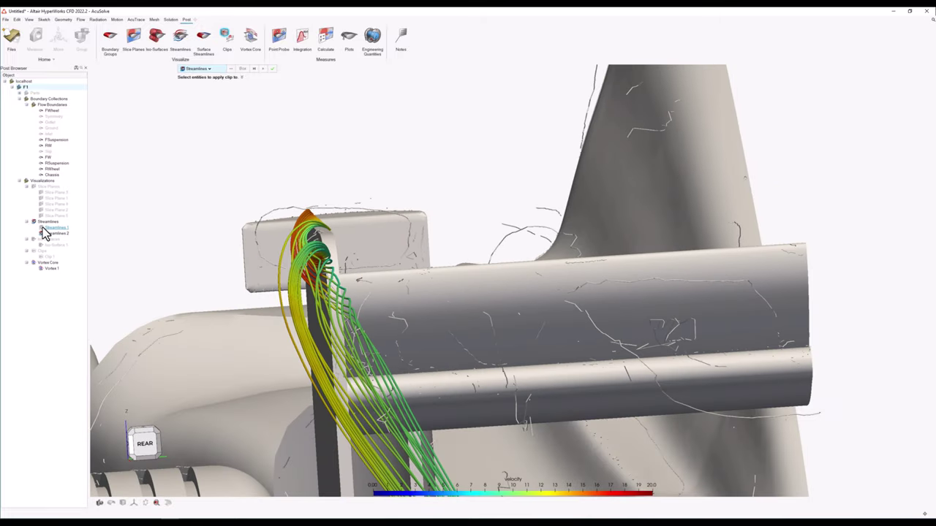
# Show Streamlines 1 together with the rear wing streamlines and hide the vortex cores.
pyautogui.click(42, 227)
pyautogui.click(134, 432)
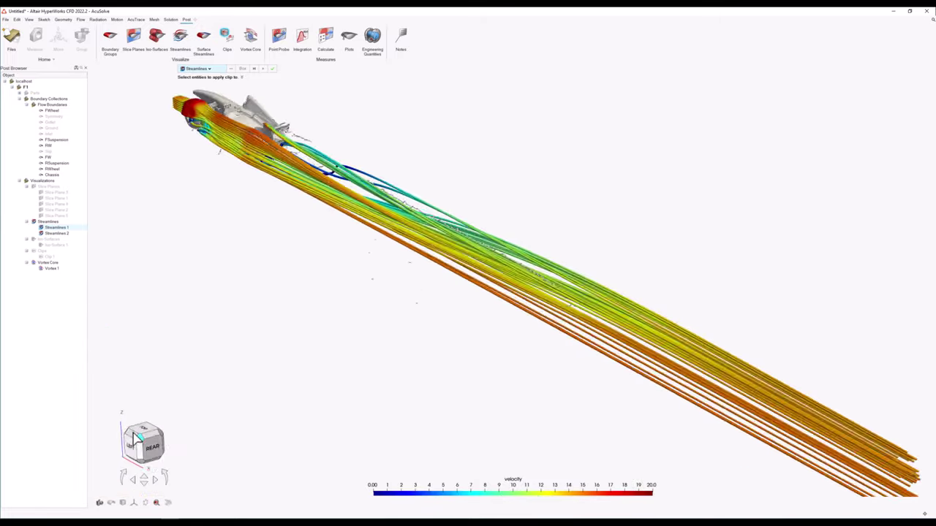
pyautogui.click(41, 270)
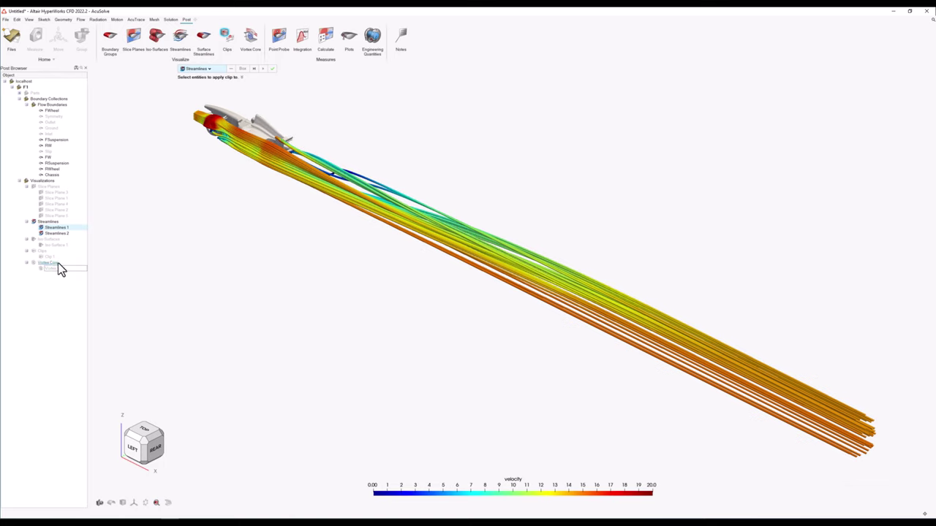
pyautogui.moveTo(280, 223); pyautogui.dragTo(303, 240, button='middle')
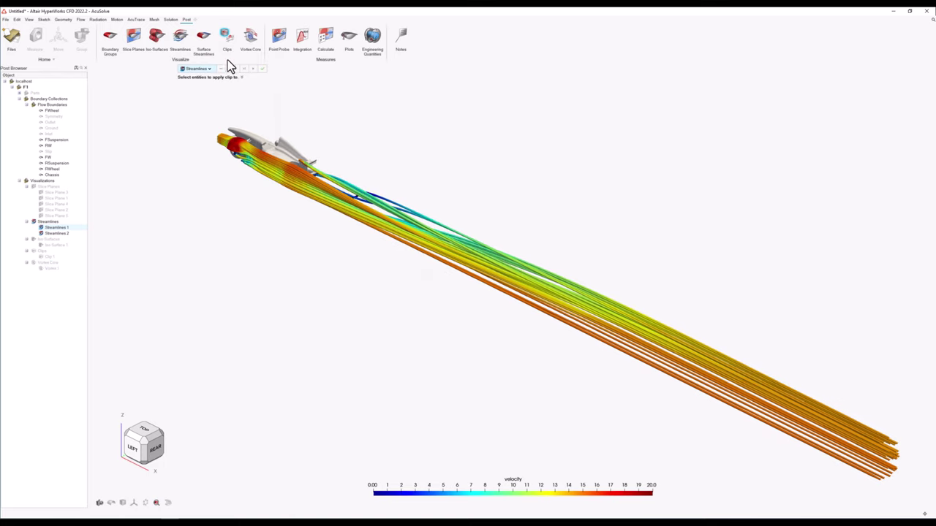
# Start a clip on streamlines, select both streamline sets, and create a clipping box around them.
pyautogui.click(225, 37)
pyautogui.click(226, 37)
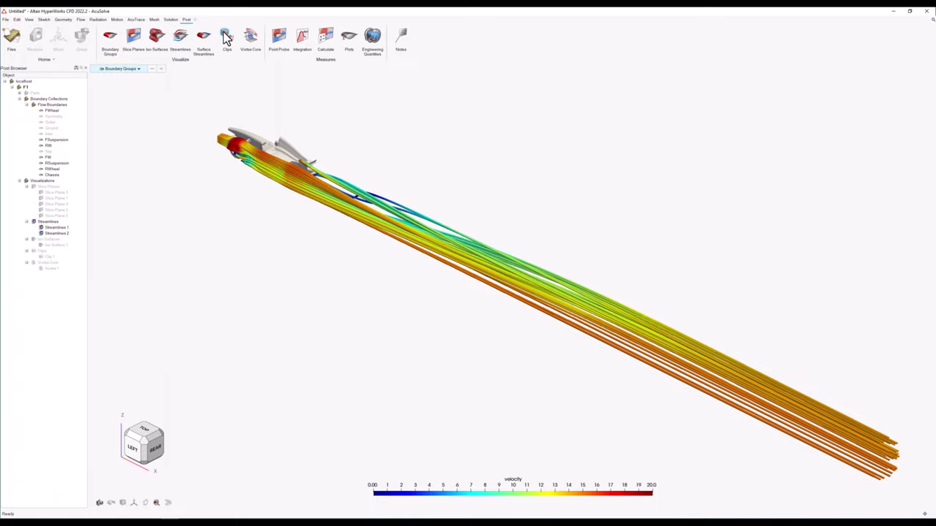
pyautogui.click(226, 38)
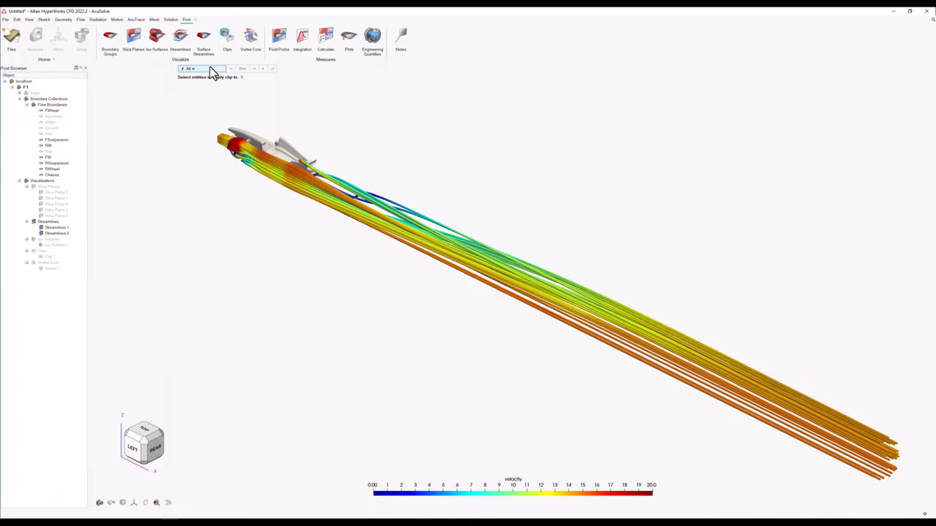
pyautogui.click(191, 68)
pyautogui.click(208, 108)
pyautogui.click(301, 183)
pyautogui.scroll(5, 311, 163)
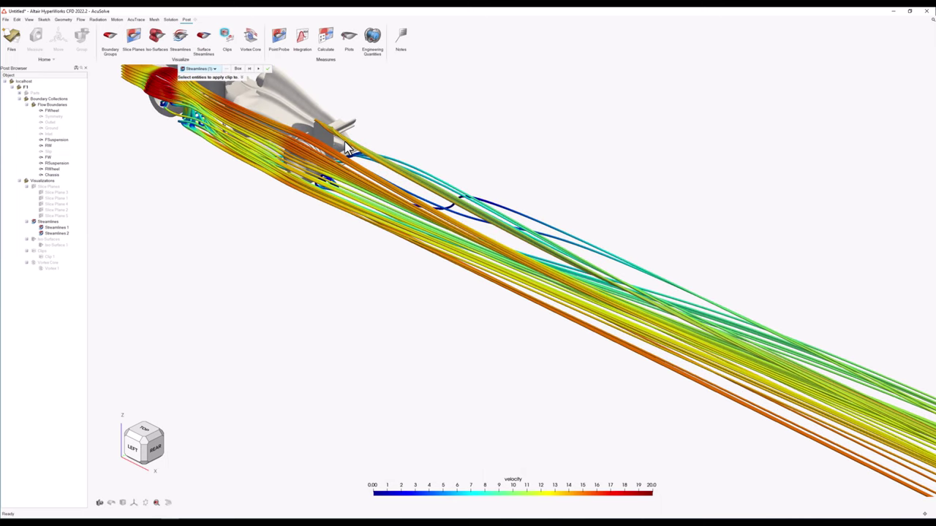
pyautogui.click(344, 141)
pyautogui.click(238, 69)
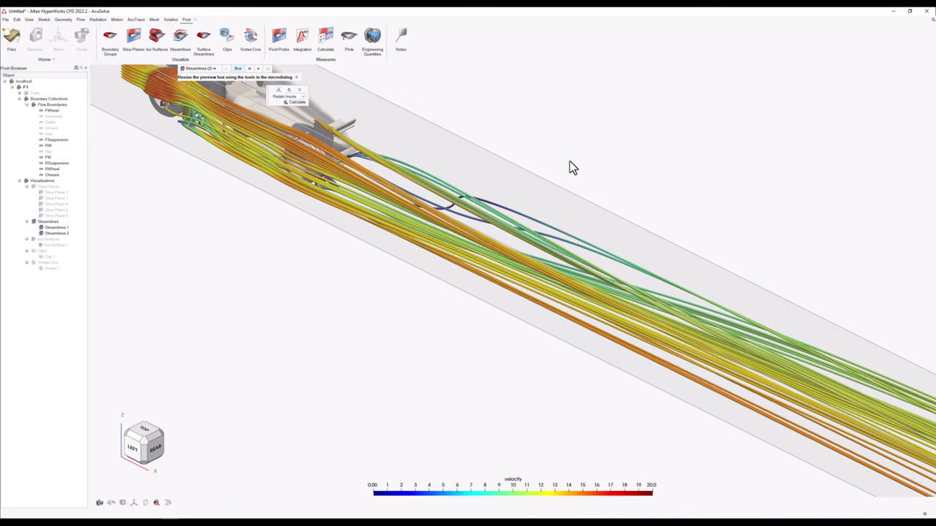
# Shorten the clipping box to end just behind the car, calculate the clip retaining the inside, and view it from the left.
pyautogui.scroll(-6, 570, 163)
pyautogui.moveTo(707, 300); pyautogui.dragTo(407, 167)
pyautogui.click(259, 69)
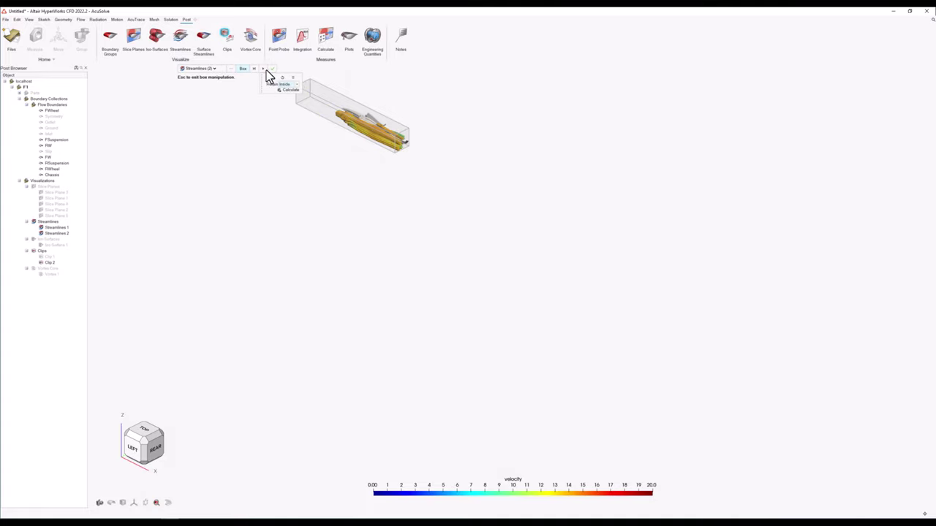
pyautogui.click(268, 69)
pyautogui.click(160, 448)
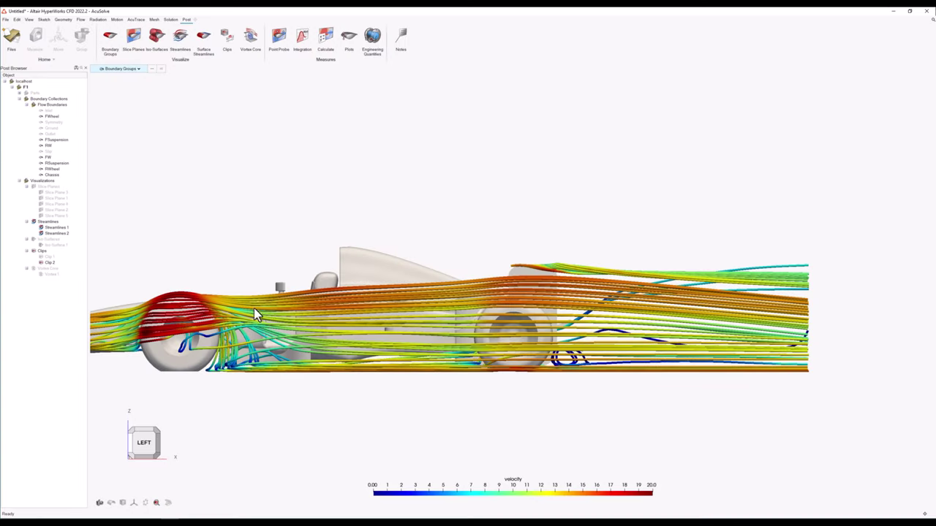
# Isolate the Symmetry boundary to view its velocity contour around the rear wing and wake.
pyautogui.doubleClick(59, 122)
pyautogui.scroll(3, 549, 227)
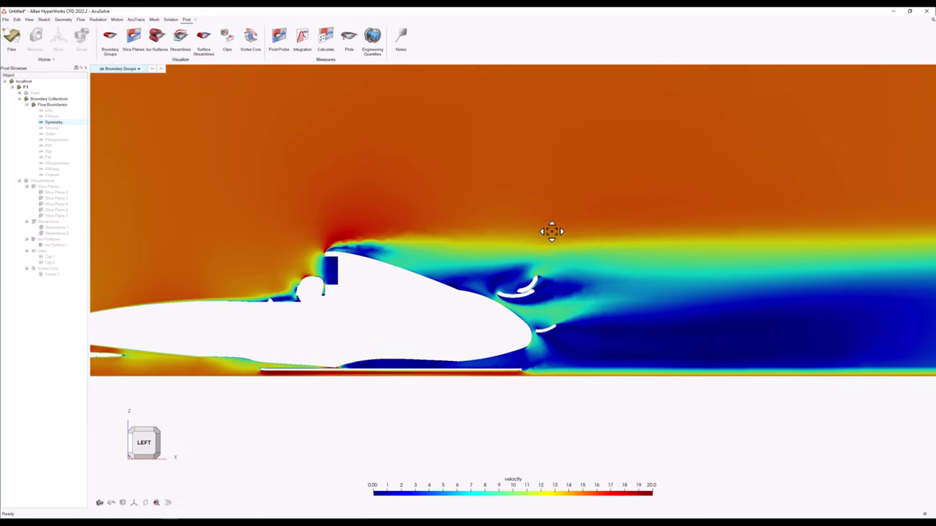
pyautogui.scroll(3, 585, 344)
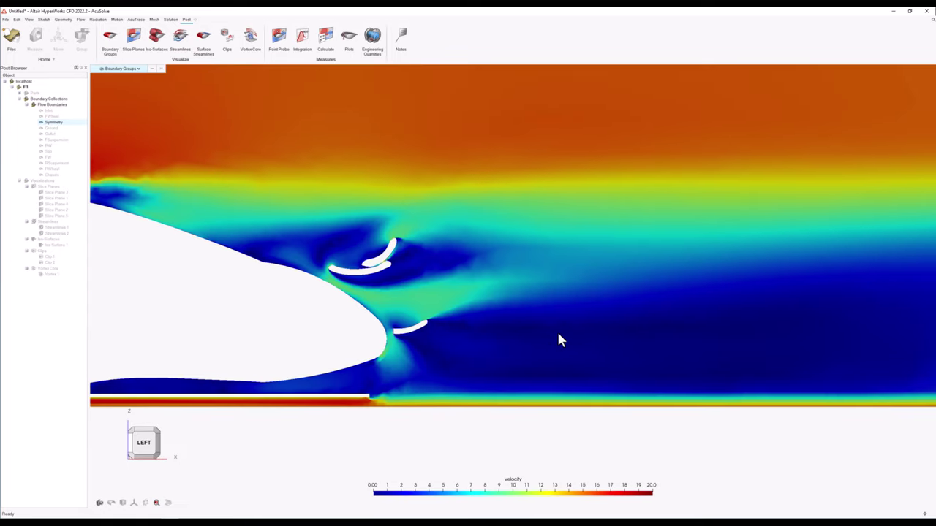
# Start a rake plot, place its two end points across the wake behind the rear wing, and align it along Z.
pyautogui.moveTo(348, 37)
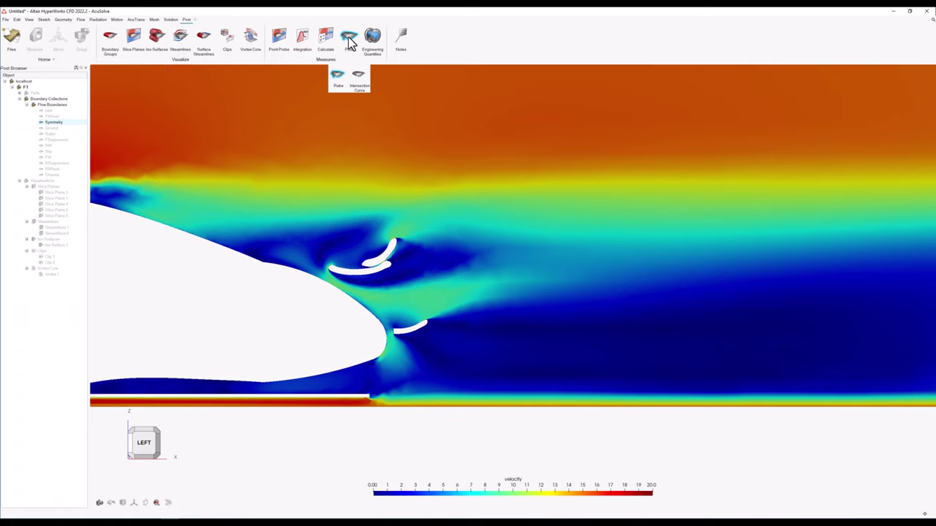
pyautogui.click(337, 75)
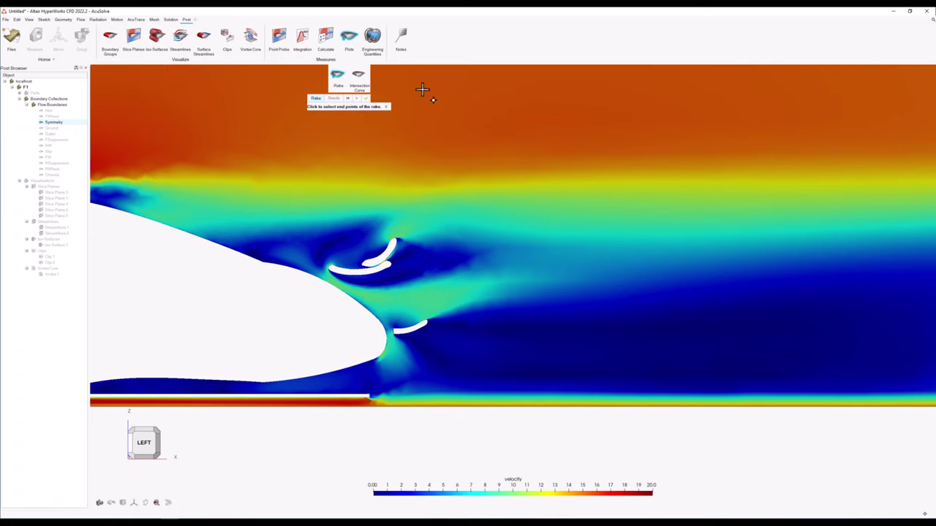
pyautogui.click(644, 165)
pyautogui.click(666, 399)
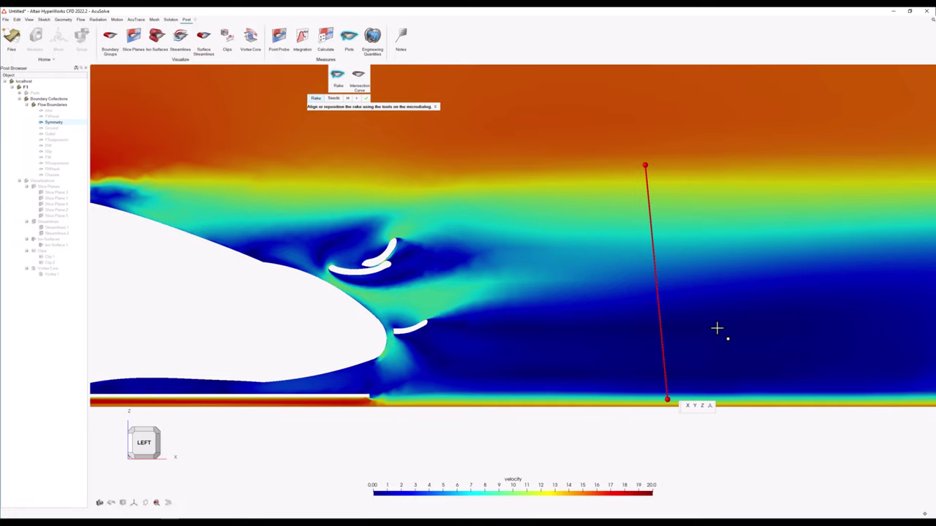
pyautogui.click(702, 405)
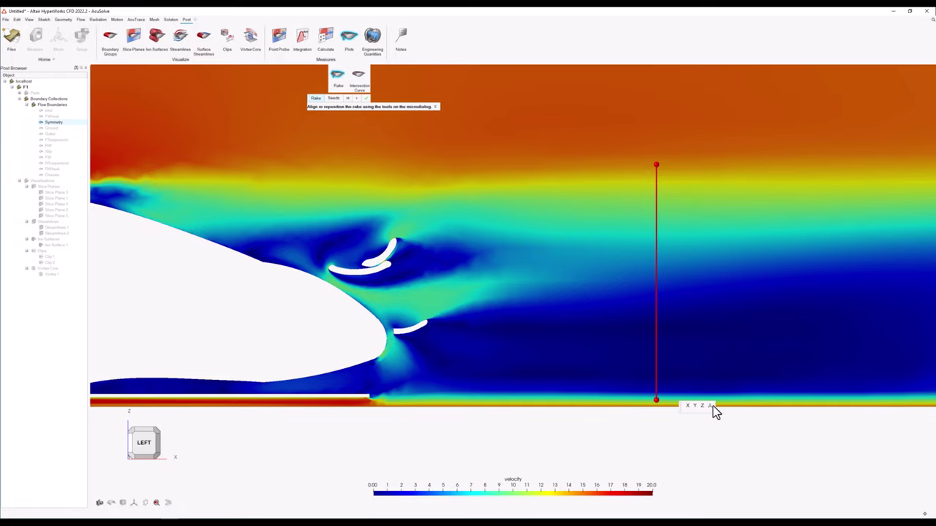
# From the rear view, move the whole rake about 0.03 in the negative Y direction.
pyautogui.click(168, 447)
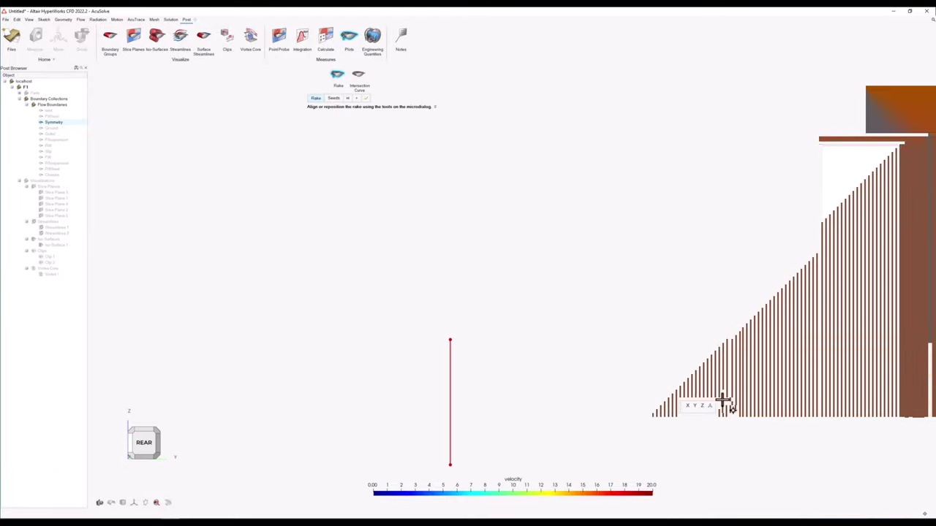
pyautogui.click(449, 374)
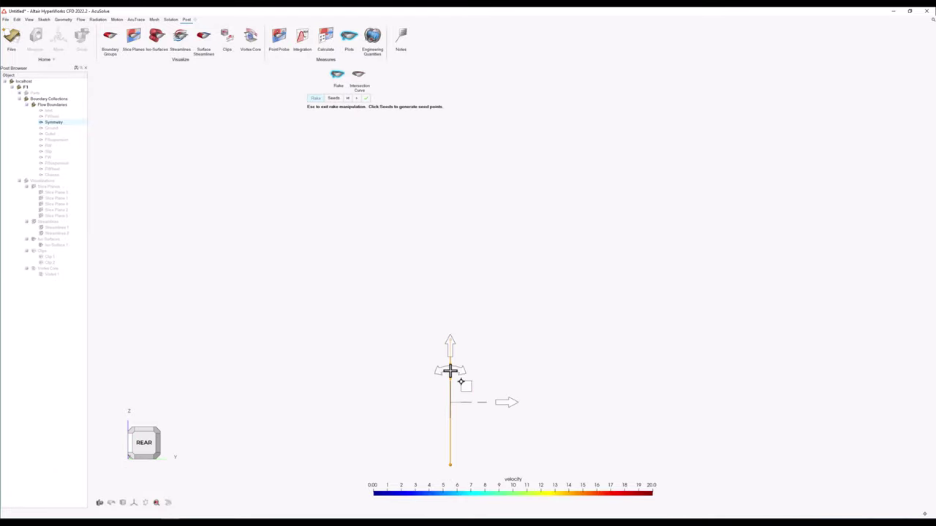
pyautogui.moveTo(513, 399); pyautogui.dragTo(508, 396)
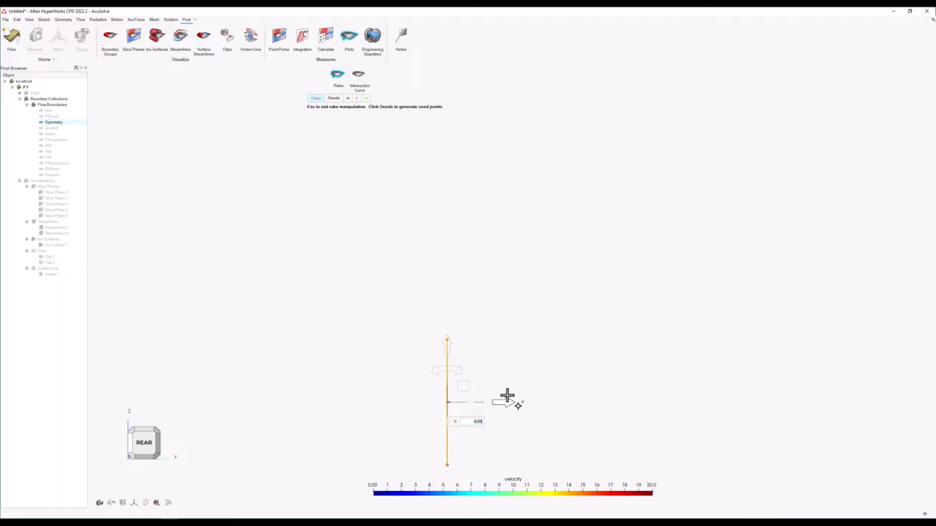
# Generate structured seeds on the rake with a point count of 50 and calculate the plot.
pyautogui.click(334, 100)
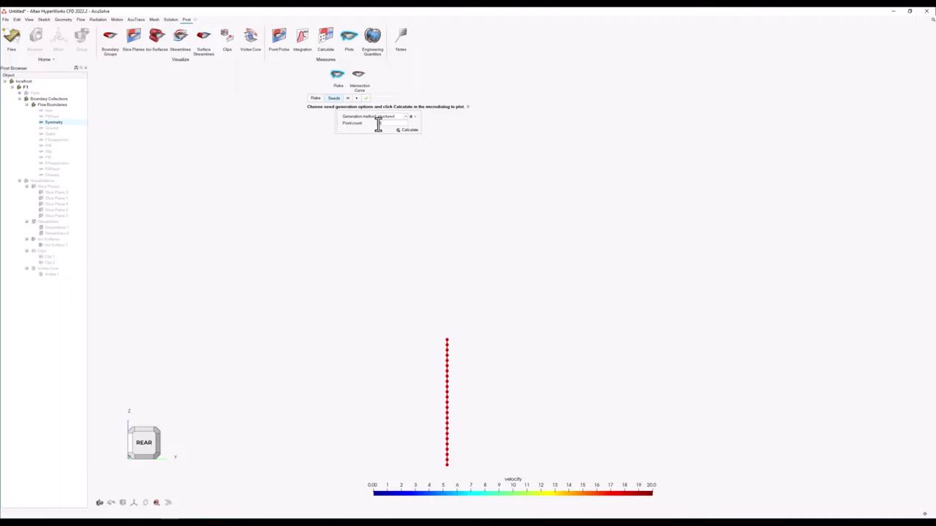
pyautogui.doubleClick(378, 125)
pyautogui.write('50')
pyautogui.click(411, 131)
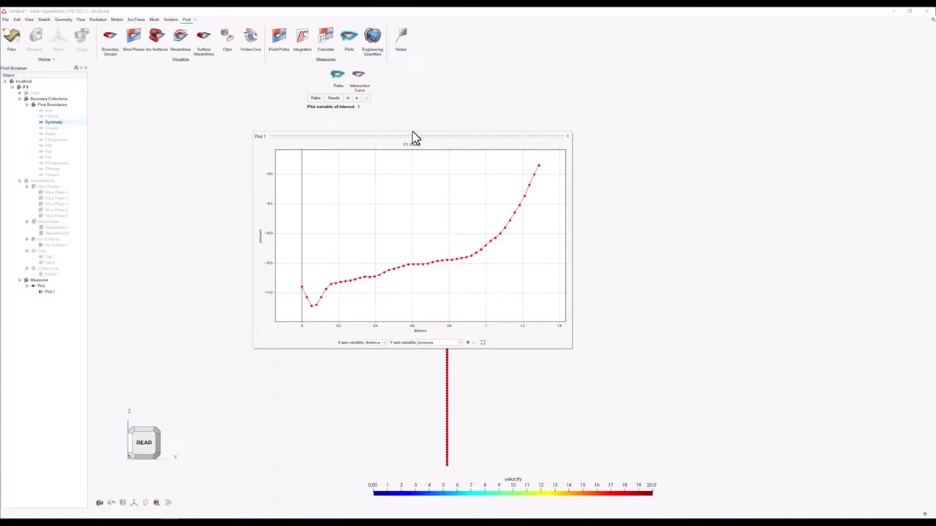
# Set the plot's X axis variable to z and its Y axis variable to velocity.
pyautogui.moveTo(405, 135); pyautogui.dragTo(419, 130)
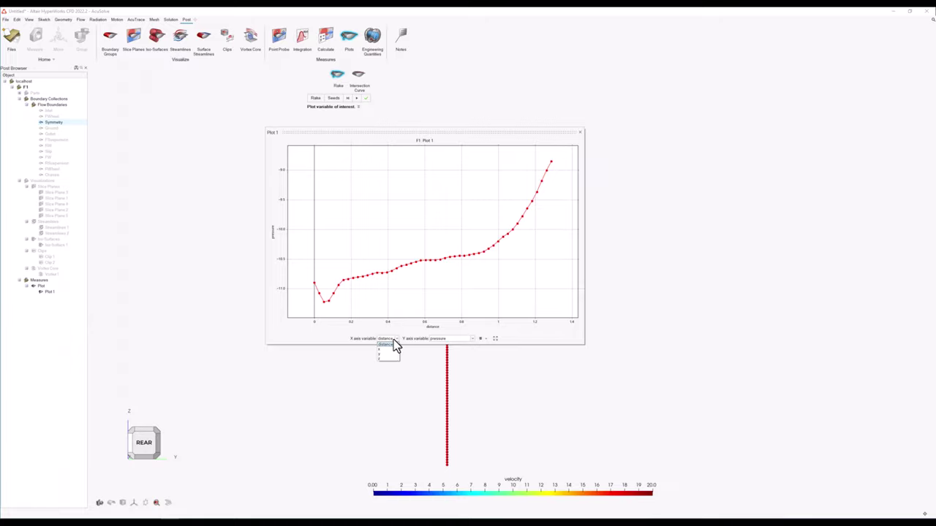
pyautogui.click(387, 357)
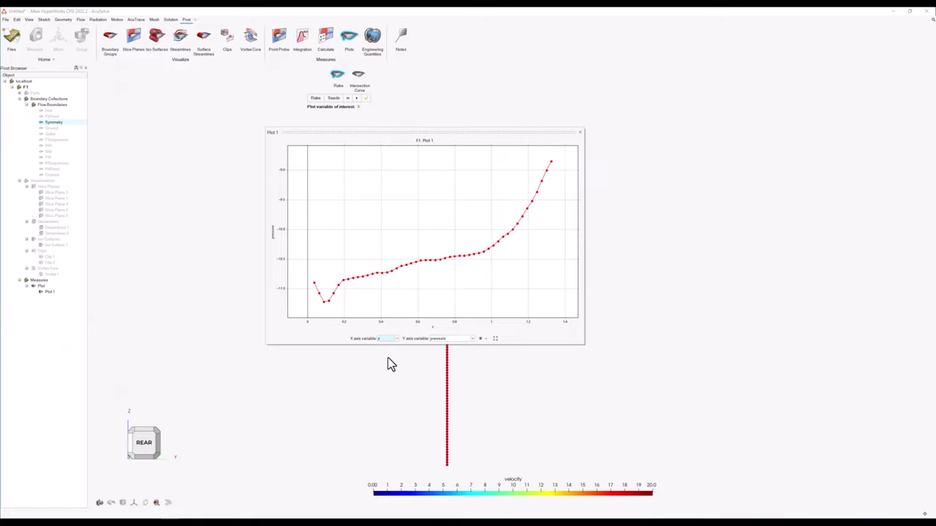
pyautogui.click(437, 340)
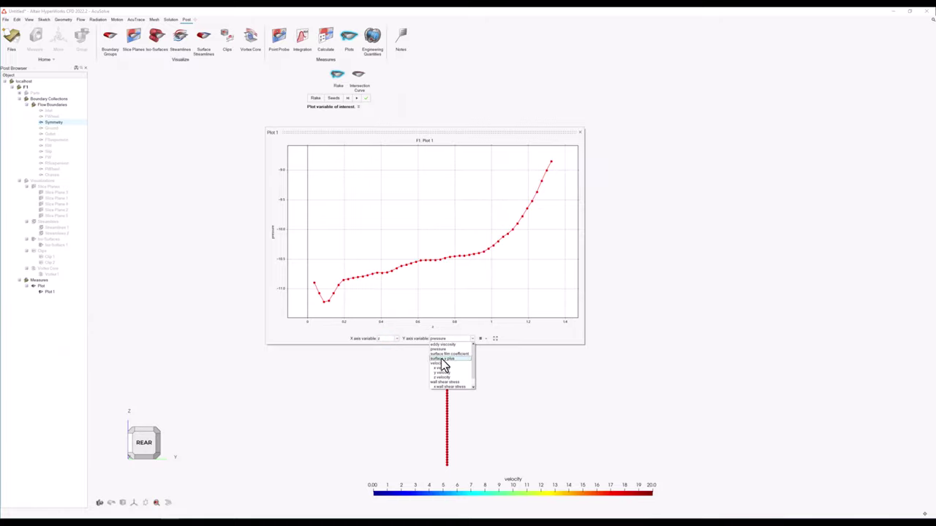
pyautogui.click(442, 364)
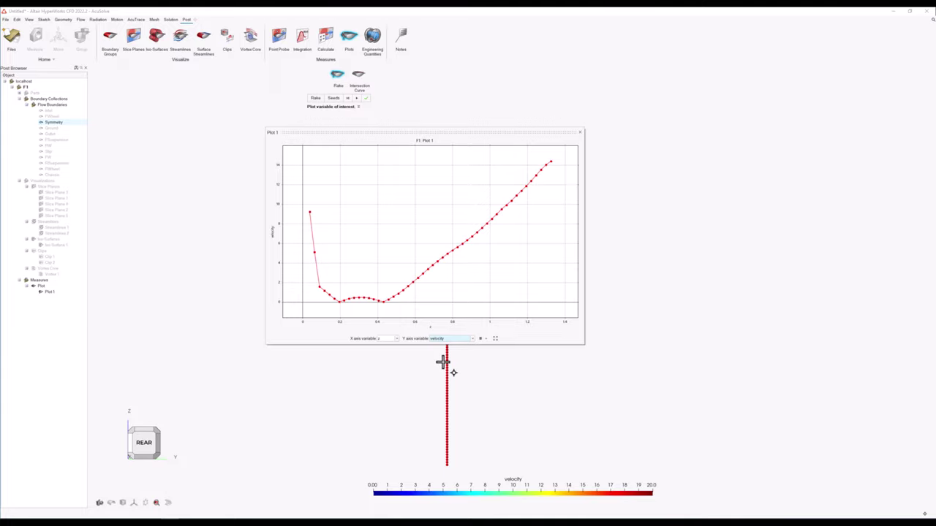
# Display the velocity plot with point markers only, without the connecting line, and close the plot window.
pyautogui.click(481, 339)
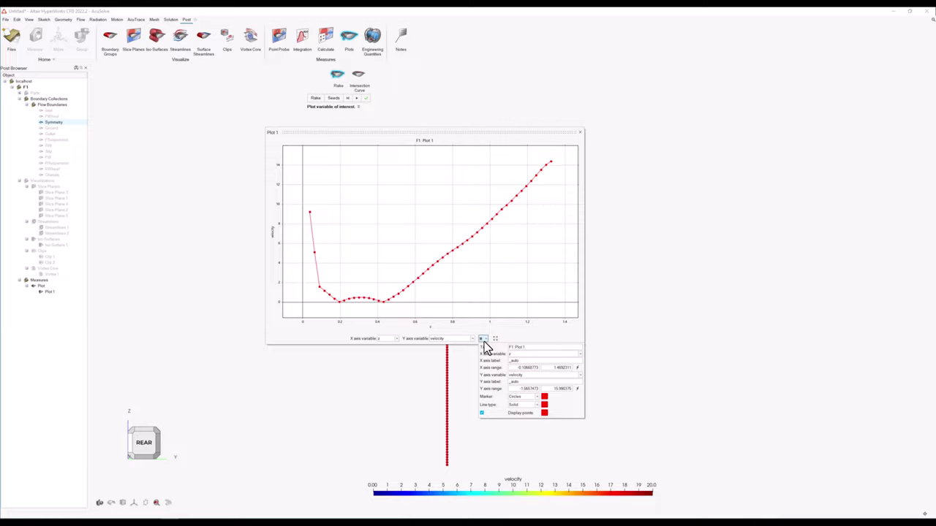
pyautogui.click(483, 340)
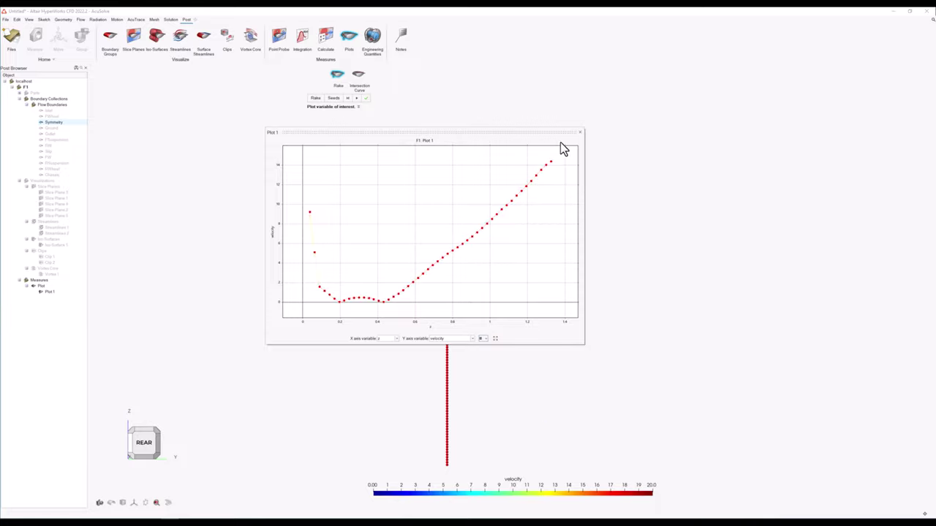
pyautogui.click(580, 131)
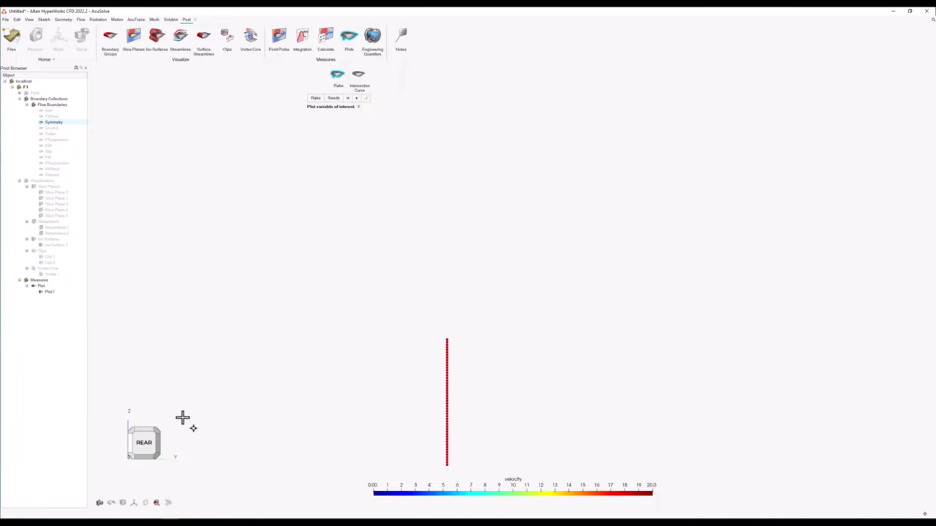
# Close the rake plot tool, add a derived data variable named Cp in the calculator, and widen the calculator's table.
pyautogui.press('Escape')
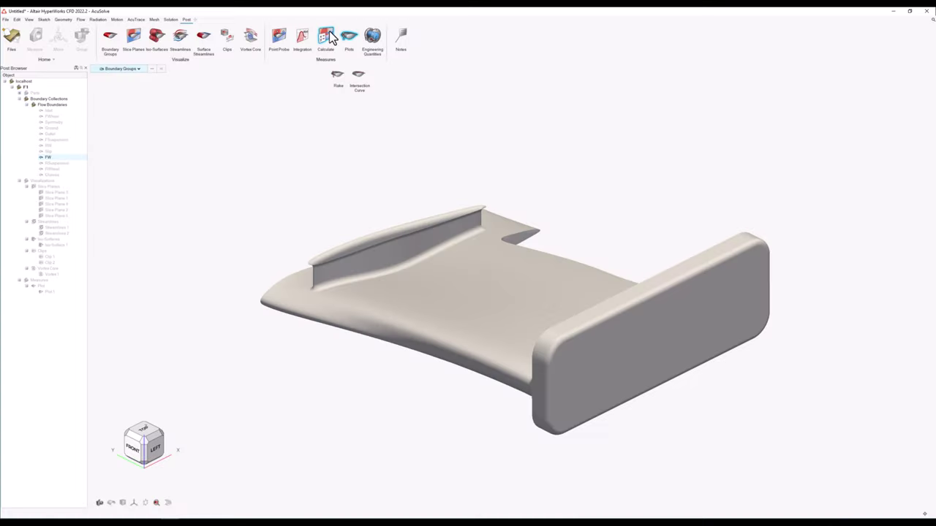
pyautogui.click(329, 31)
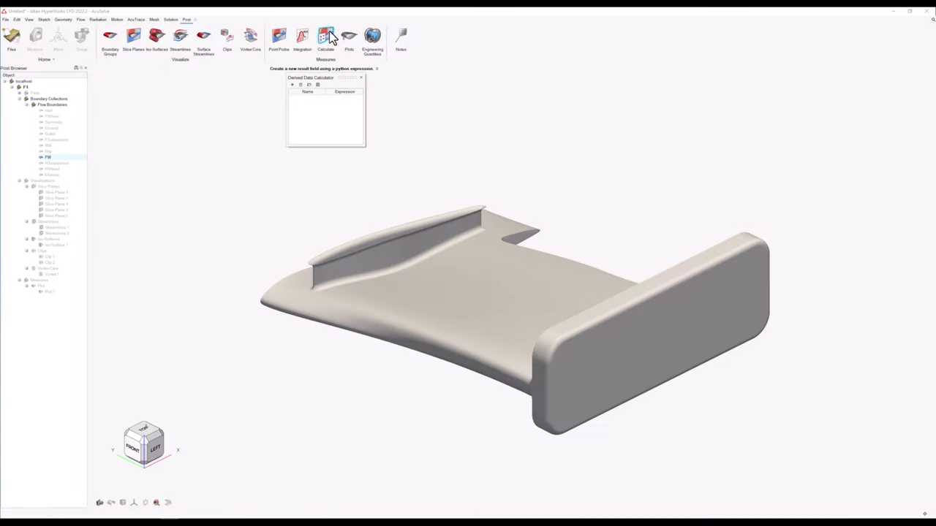
pyautogui.click(292, 87)
pyautogui.doubleClick(311, 98)
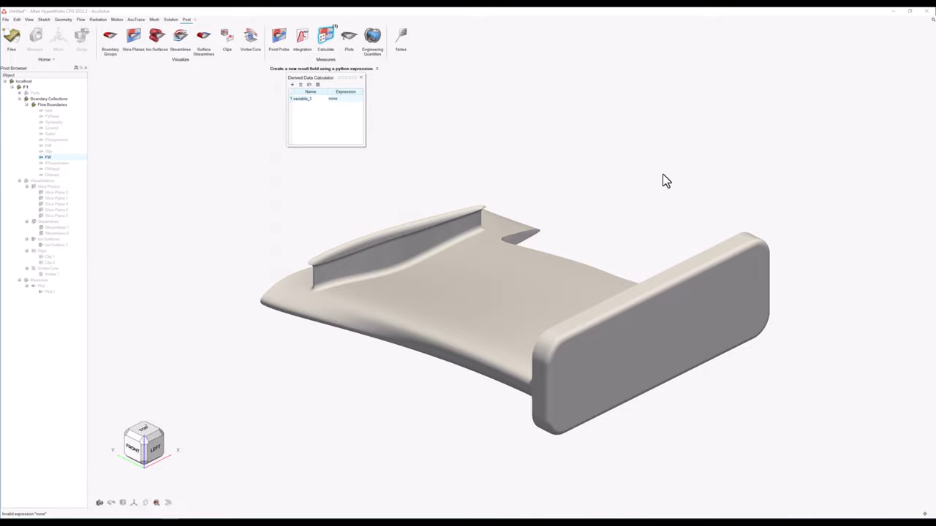
pyautogui.press('BackSpace')
pyautogui.write('Cp')
pyautogui.moveTo(364, 115); pyautogui.dragTo(445, 115)
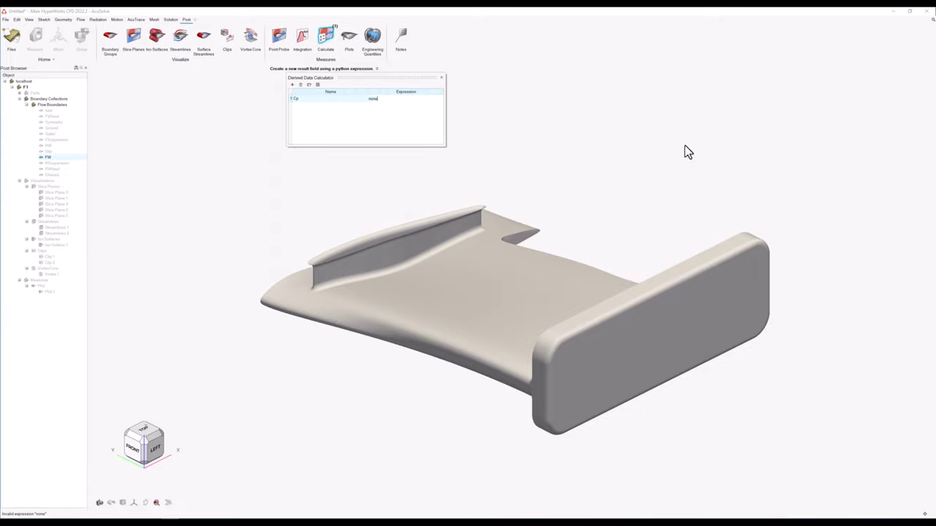
# Define the Cp variable with the expression pressure/(0.5*1.225*15.0**2.0) and close the calculator.
pyautogui.write('pressure/(0.5*1.225*15.0**2.0')
pyautogui.press('Return')
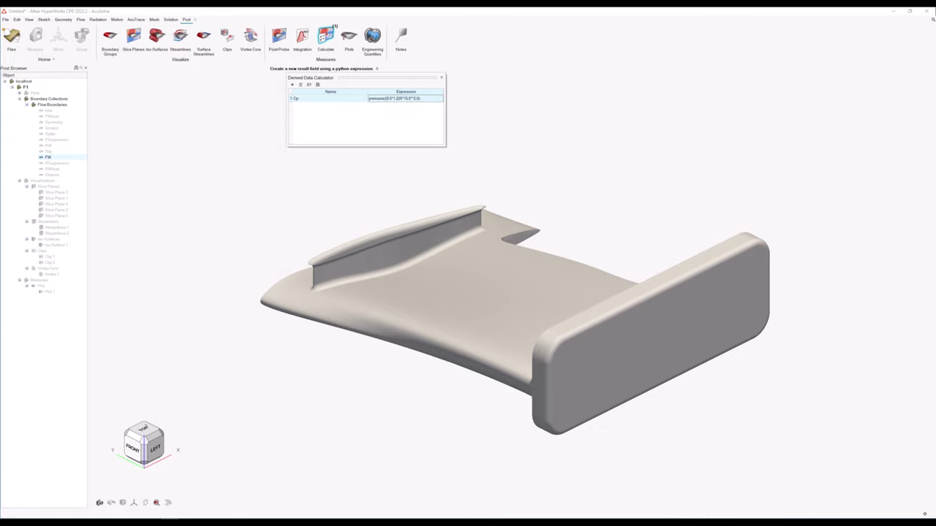
pyautogui.click(442, 78)
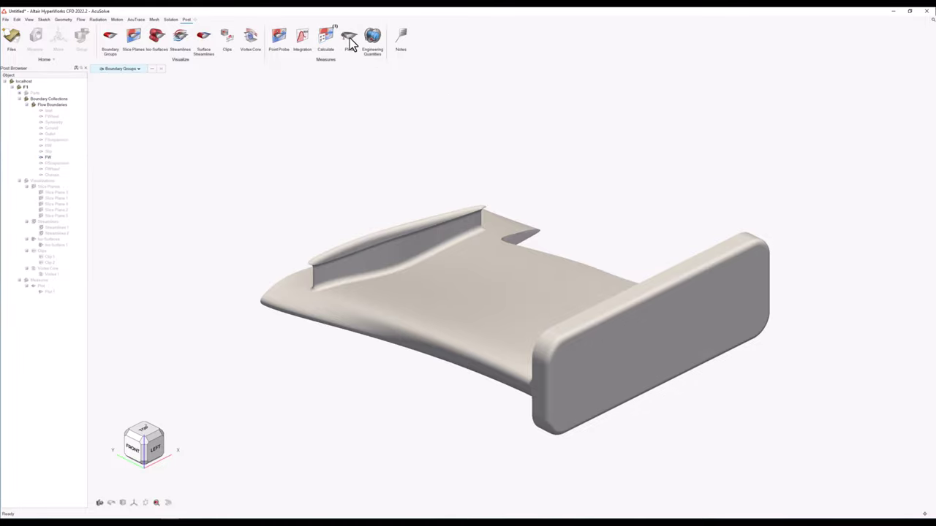
# Create an intersection curve on the front wing surface with a Y-normal plane moved about 0.16 in the negative Y direction.
pyautogui.click(350, 41)
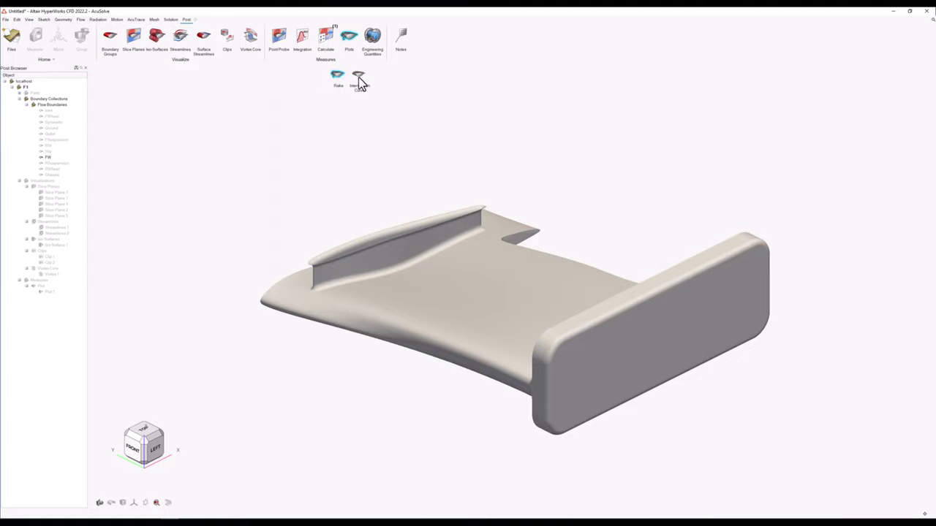
pyautogui.click(480, 271)
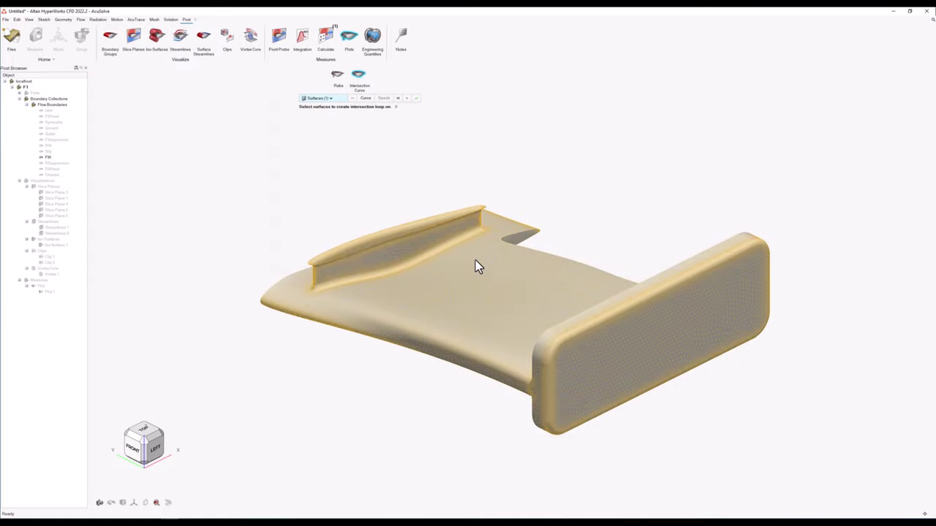
pyautogui.click(368, 97)
pyautogui.click(620, 171)
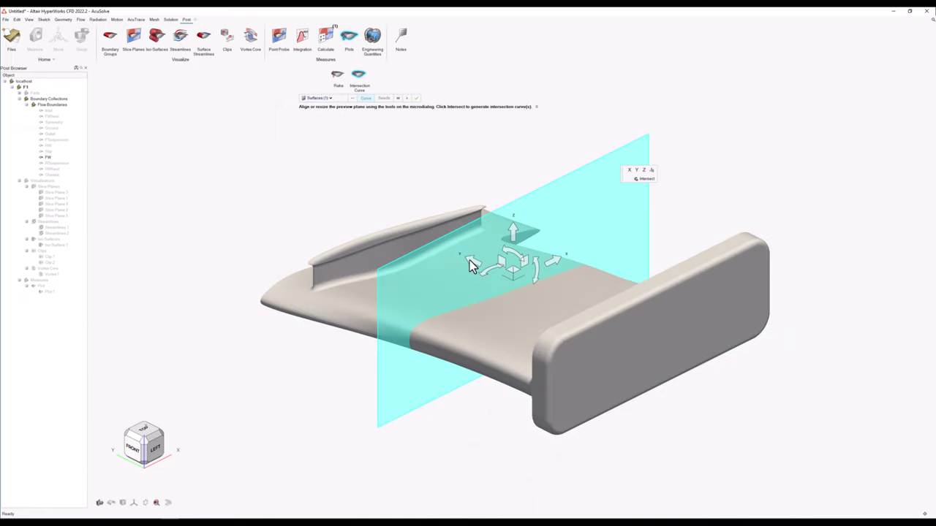
pyautogui.moveTo(470, 260); pyautogui.dragTo(525, 306)
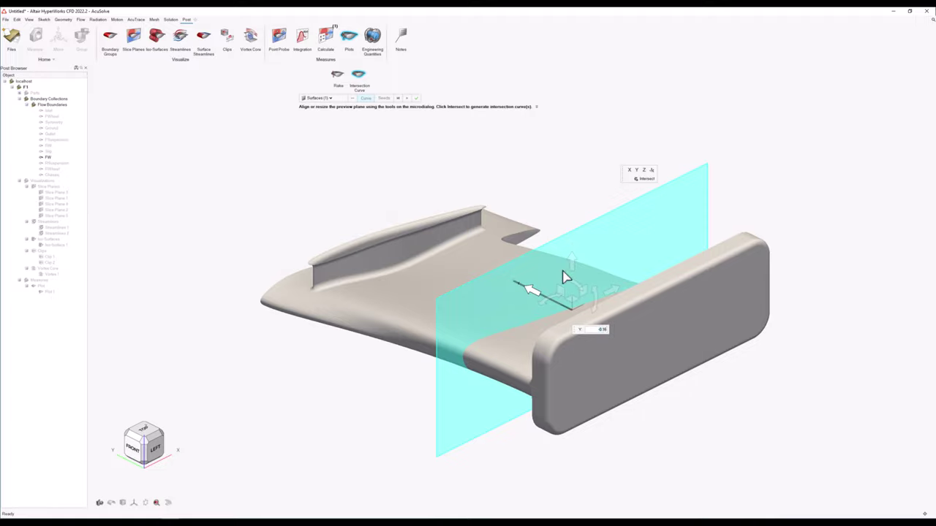
pyautogui.click(647, 179)
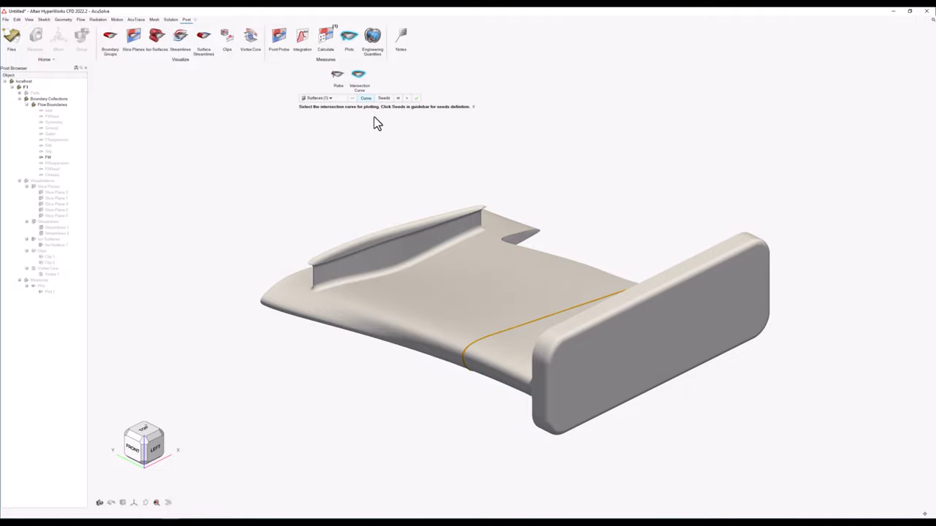
# Seed the front wing's intersection curve with 100 points and calculate its plot.
pyautogui.click(383, 99)
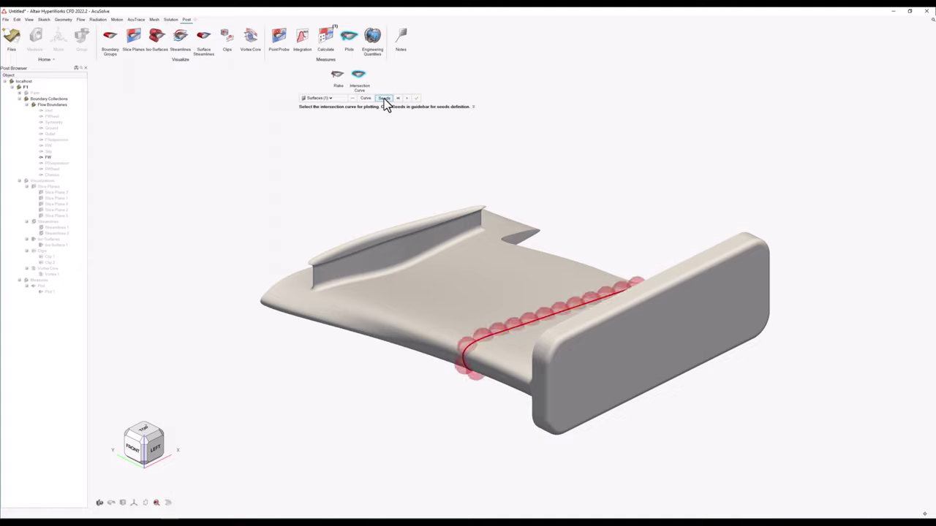
pyautogui.click(601, 284)
pyautogui.write('100')
pyautogui.click(672, 306)
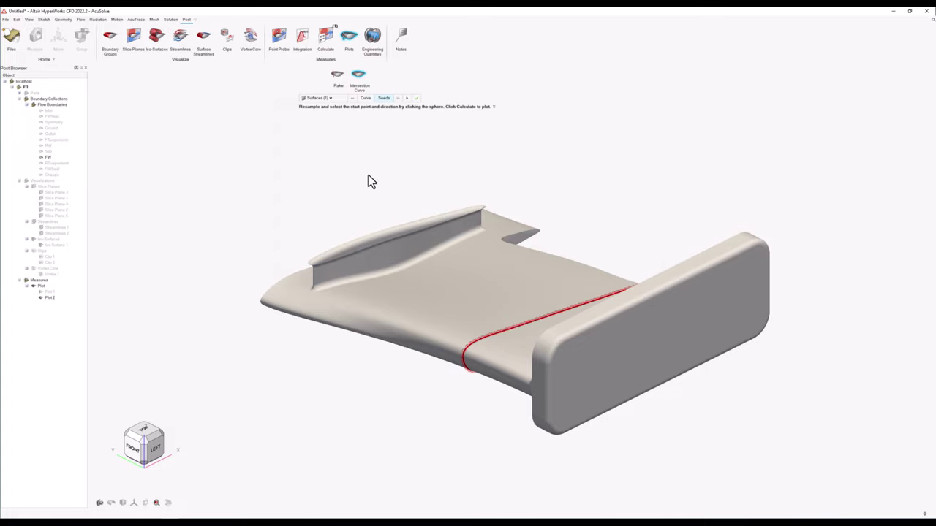
# Set the intersection curve plot's X axis variable to x and its Y axis variable to Cp.
pyautogui.click(330, 386)
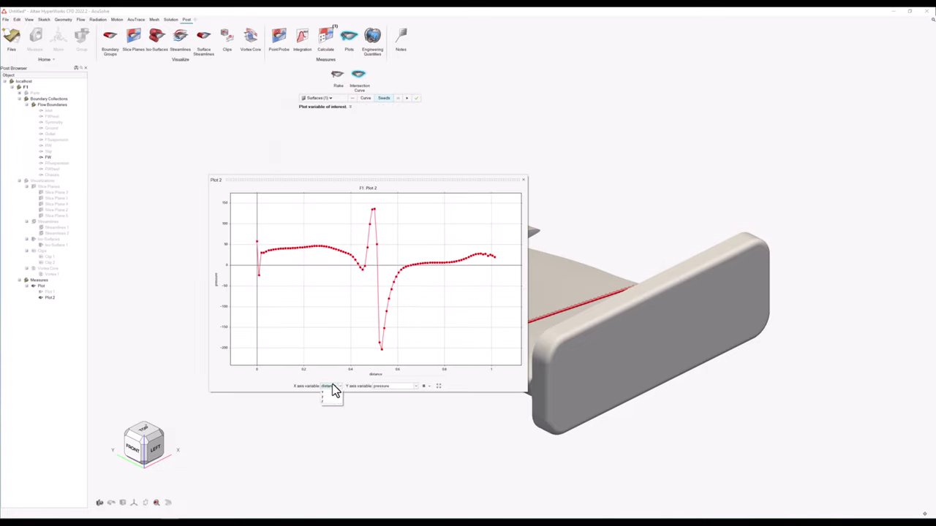
pyautogui.click(331, 397)
pyautogui.click(373, 387)
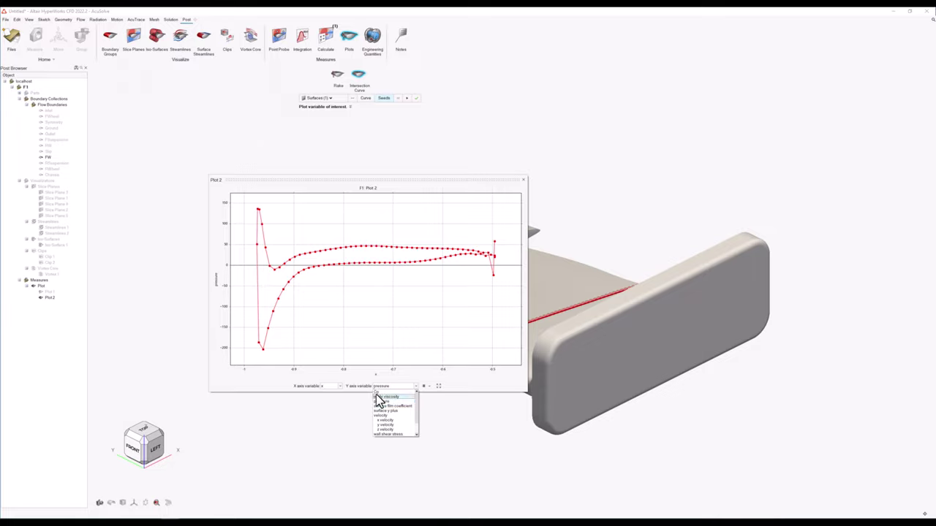
pyautogui.click(377, 396)
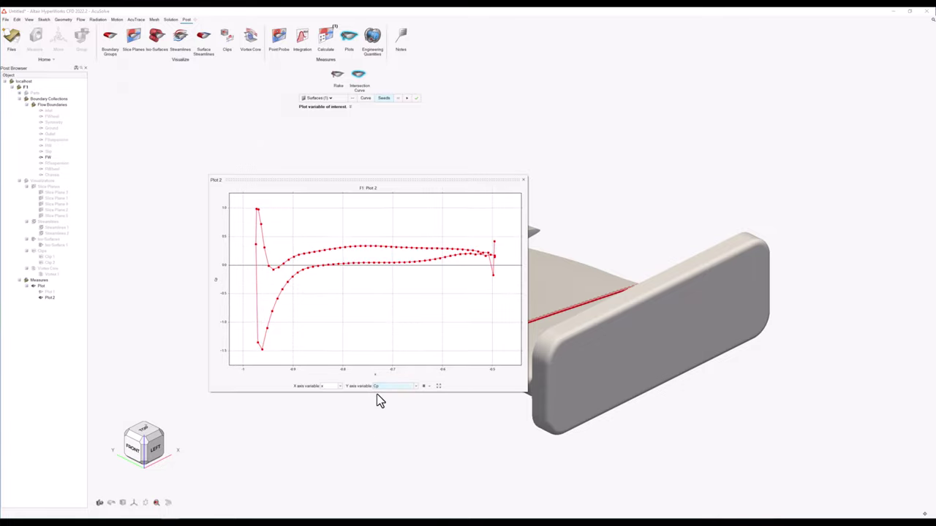
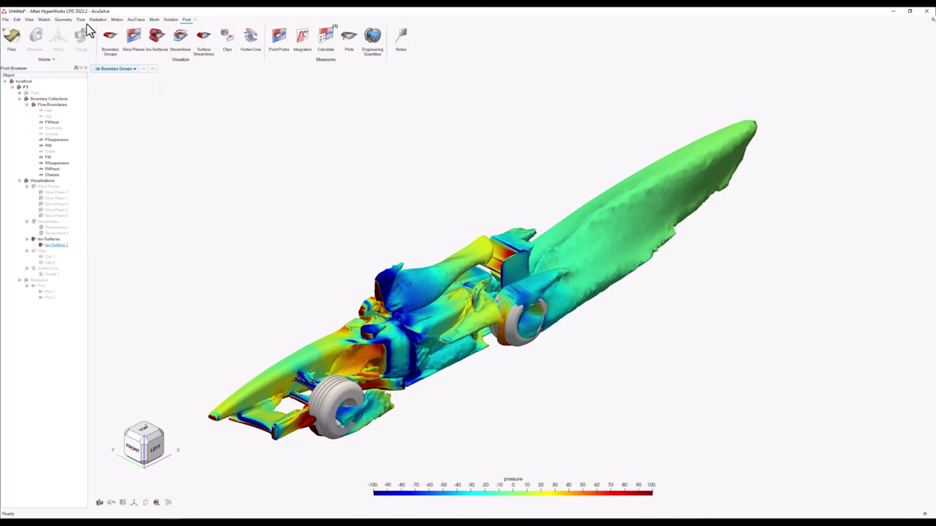
# Look through the screen capture options for saving images and videos of the graphics area.
pyautogui.click(7, 20)
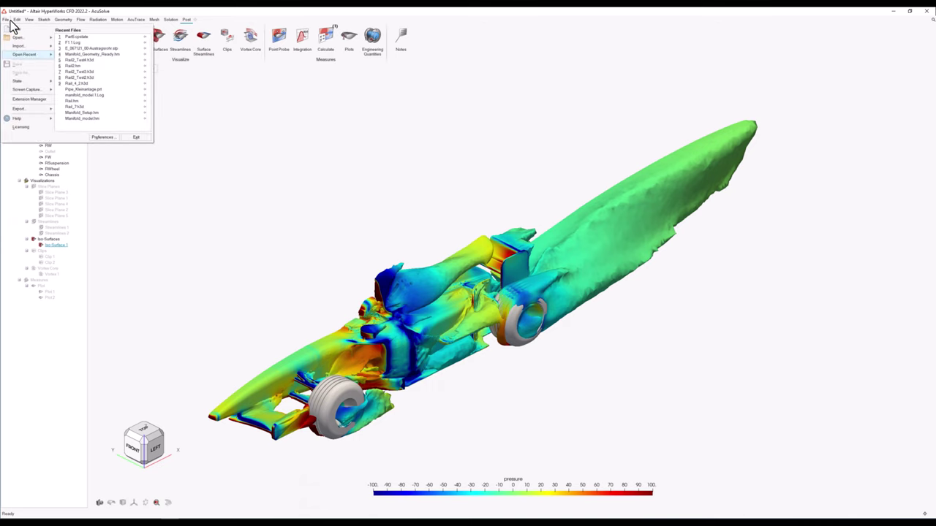
pyautogui.moveTo(40, 89)
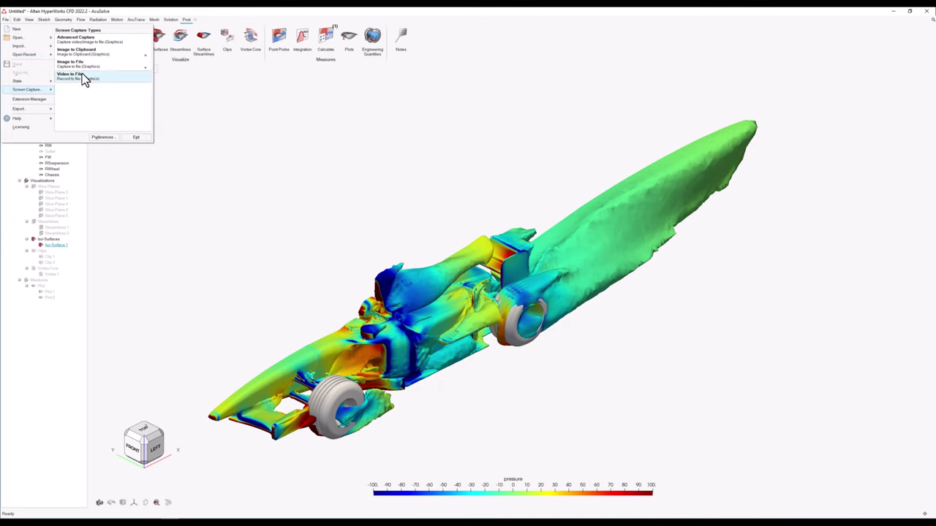
pyautogui.click(146, 70)
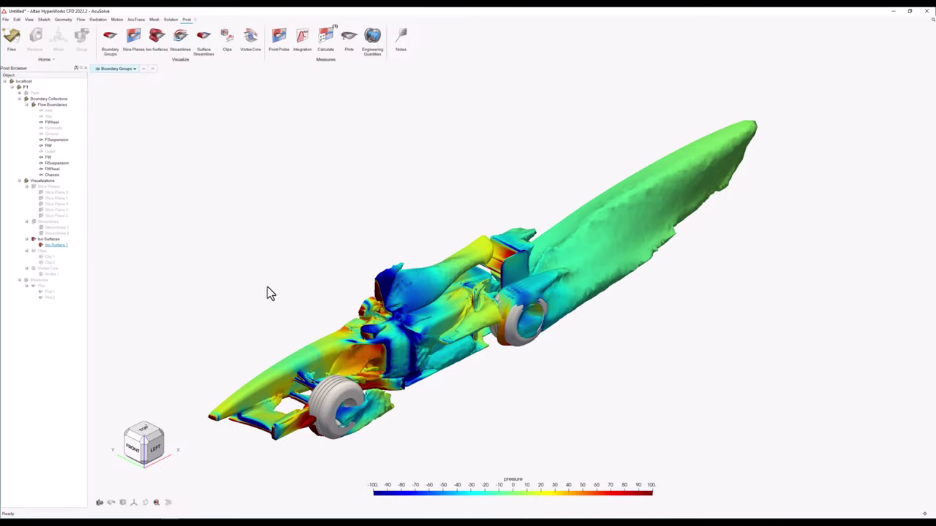
# Show the car from the front and remove View1 from the saved views.
pyautogui.click(128, 447)
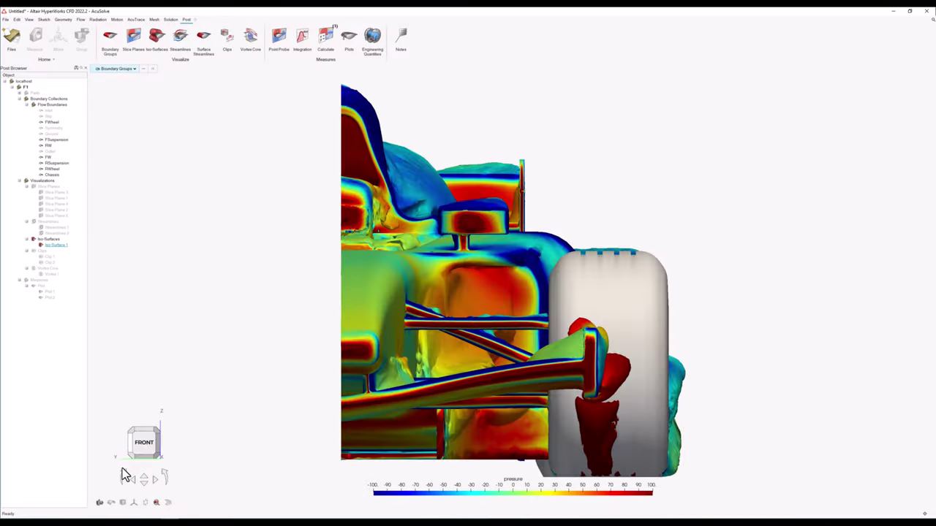
pyautogui.click(99, 502)
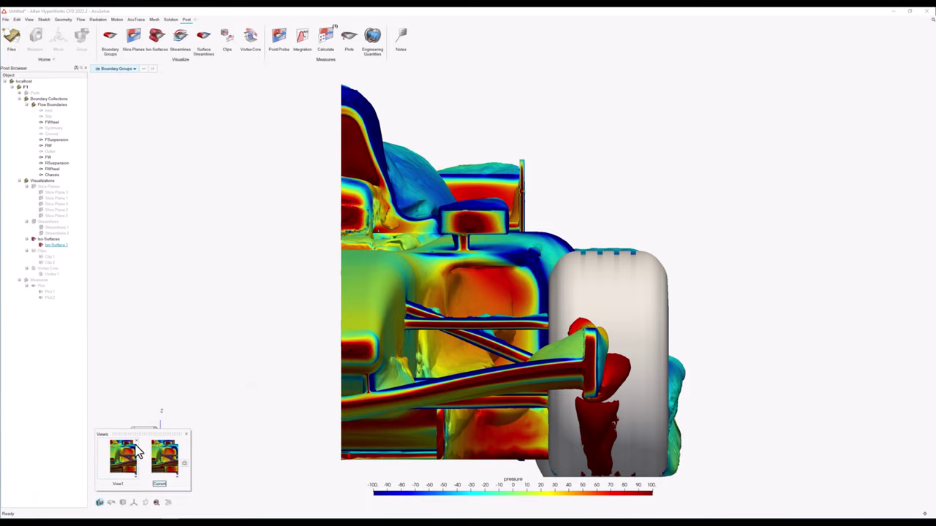
pyautogui.click(136, 444)
pyautogui.click(185, 435)
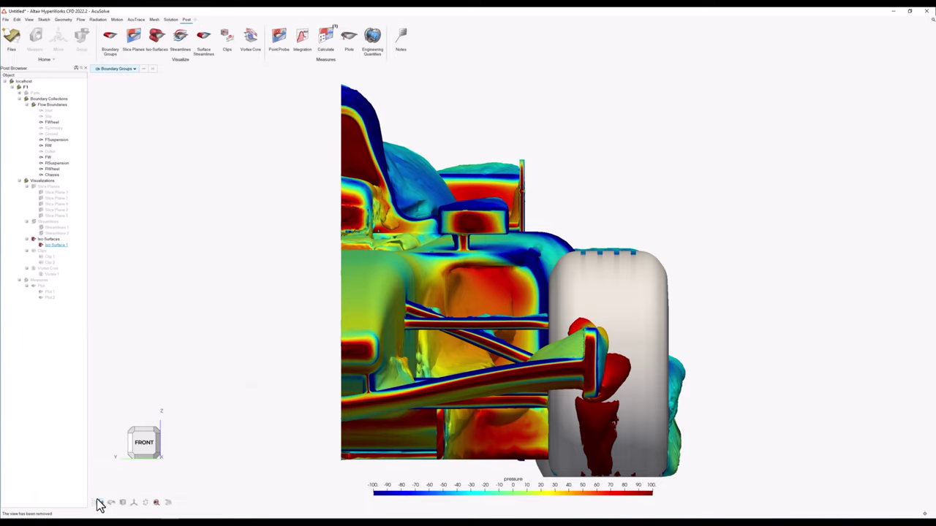
# Save the current front view as View1 and close the saved views list.
pyautogui.click(99, 503)
pyautogui.write('View1')
pyautogui.press('Return')
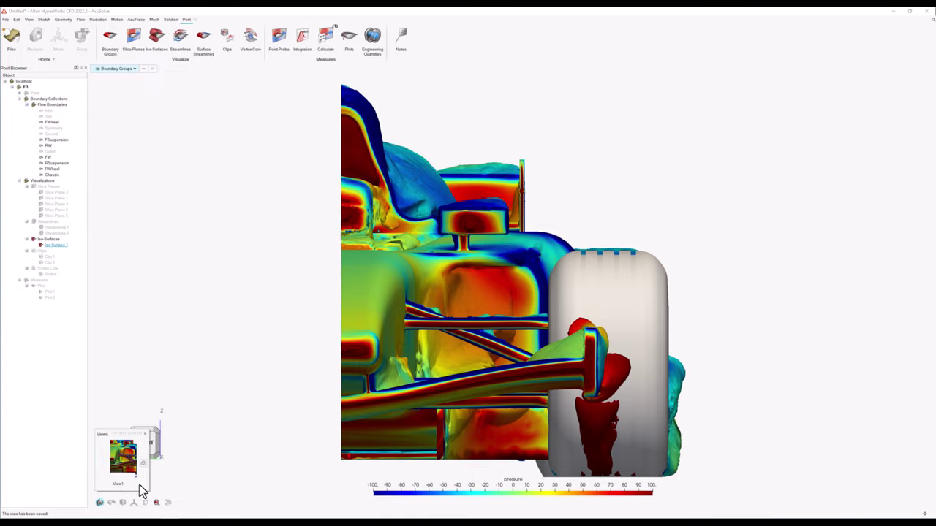
pyautogui.click(143, 466)
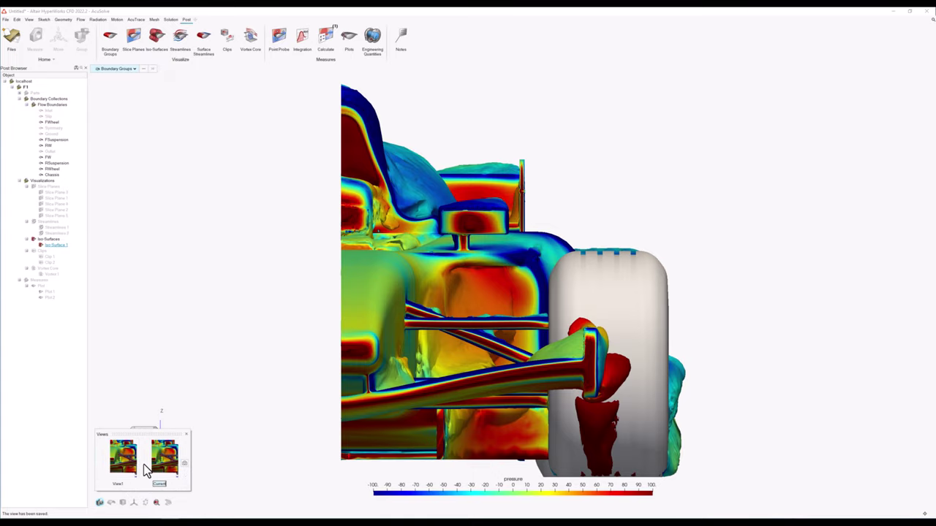
pyautogui.click(186, 435)
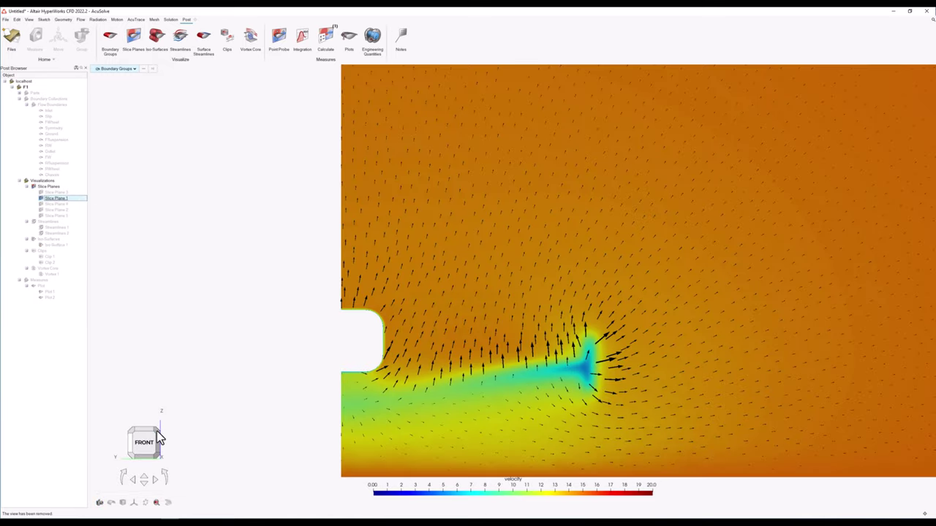
# Inspect the velocity slice plane in an isometric view and restore the saved front view View1.
pyautogui.click(157, 431)
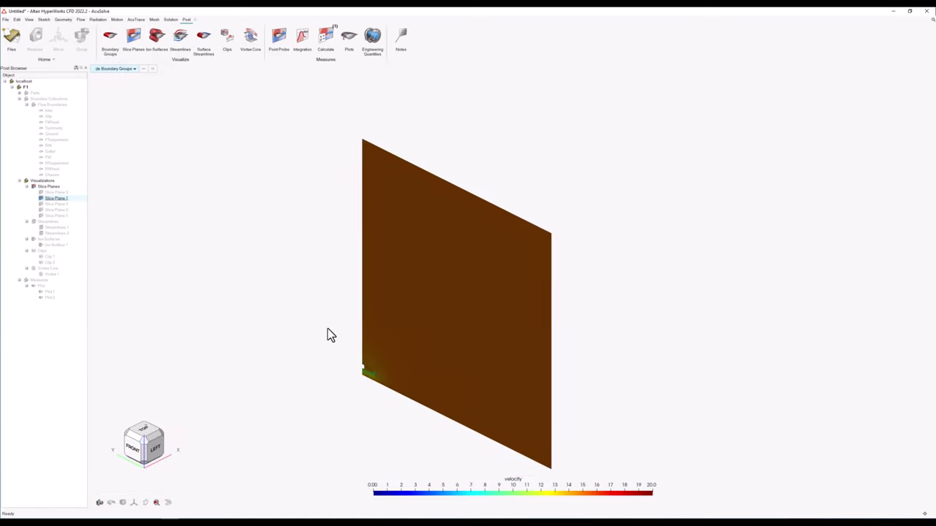
pyautogui.moveTo(382, 340); pyautogui.dragTo(331, 290, button='middle')
pyautogui.scroll(-3, 293, 329)
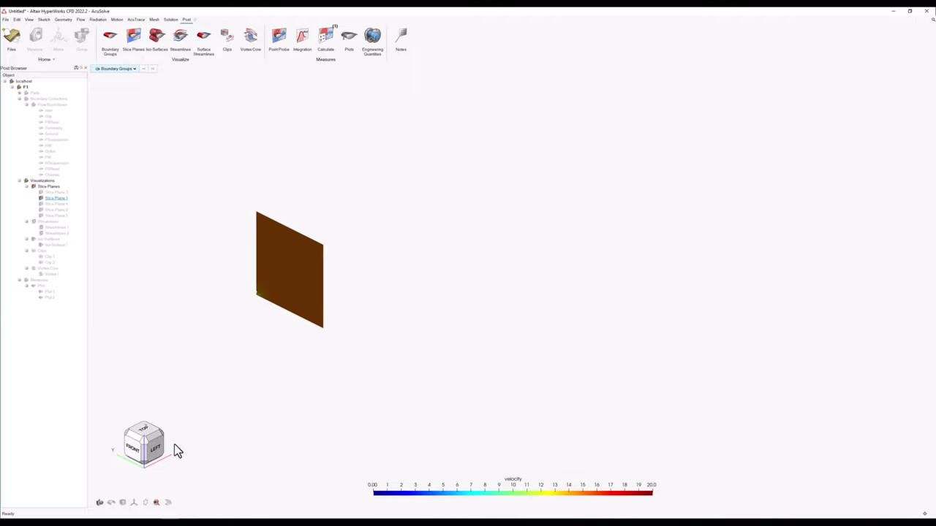
pyautogui.click(111, 502)
pyautogui.click(121, 457)
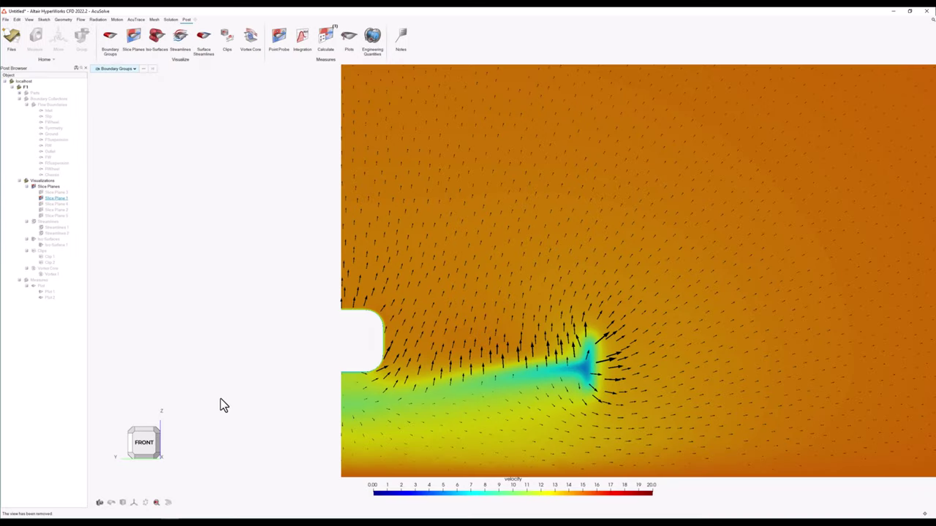
# Return to the isometric view of the slice plane and bring up the state file options.
pyautogui.click(157, 431)
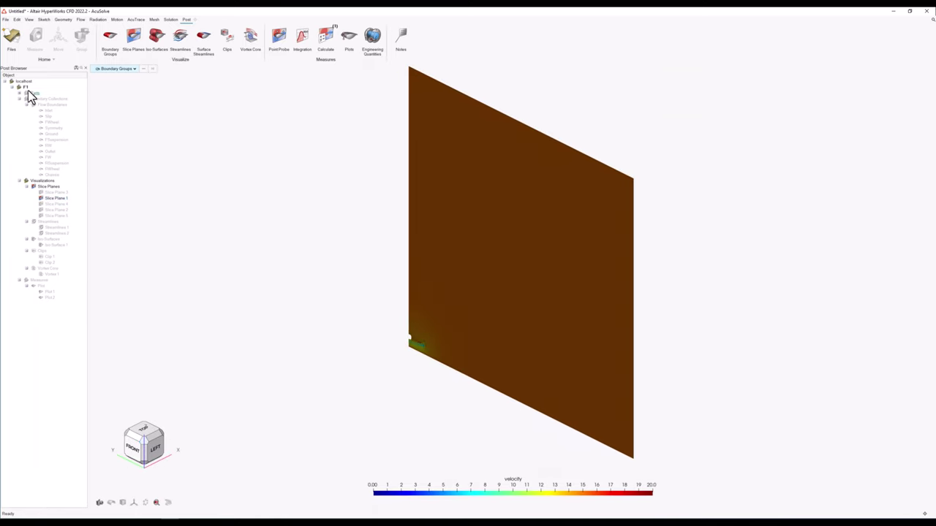
pyautogui.click(6, 20)
pyautogui.moveTo(34, 81)
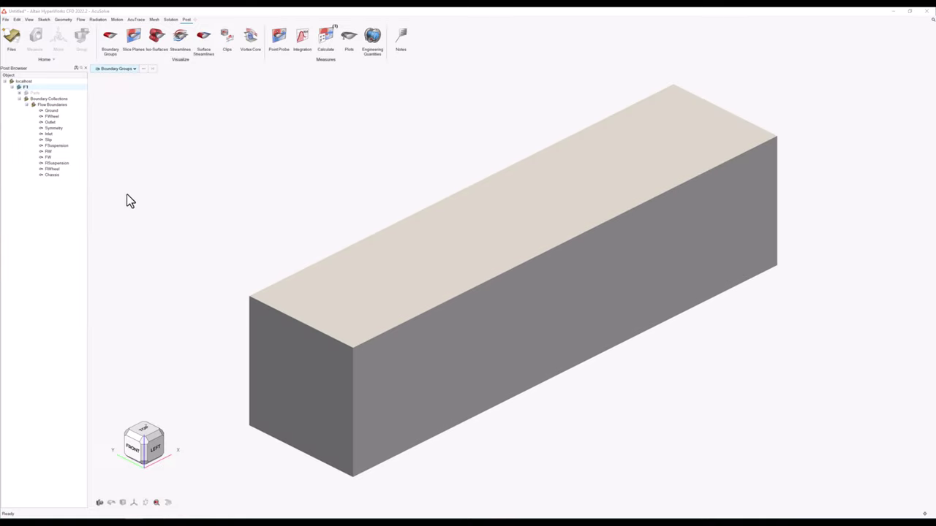
# Apply a saved state file to the F1 results dataset.
pyautogui.rightClick(38, 89)
pyautogui.click(59, 143)
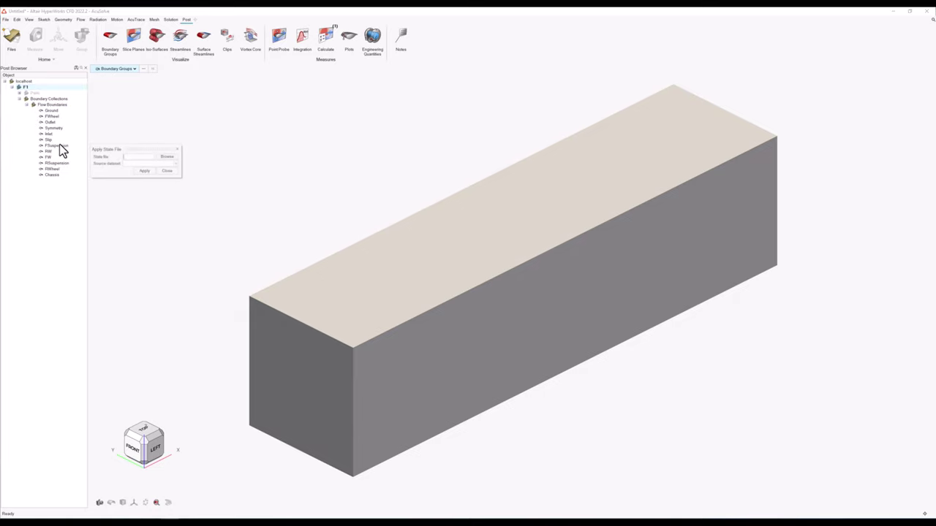
pyautogui.click(168, 158)
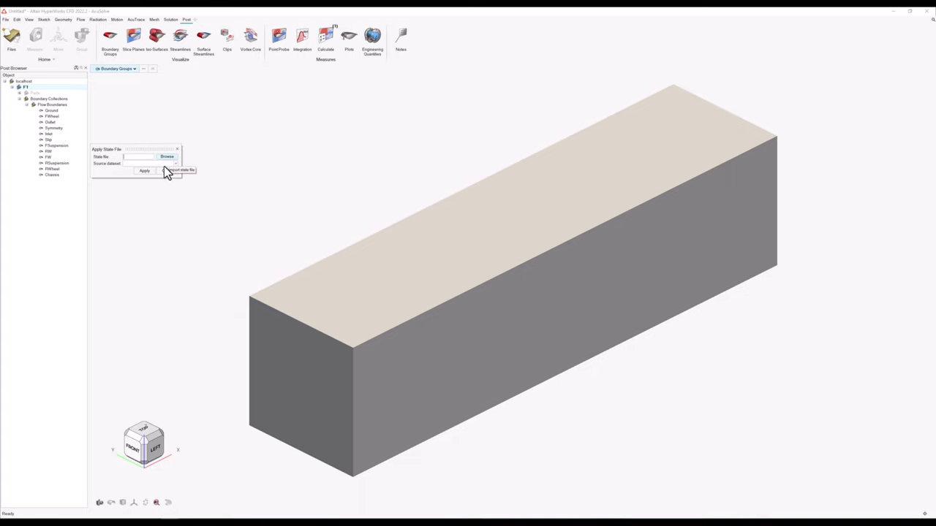
pyautogui.click(144, 170)
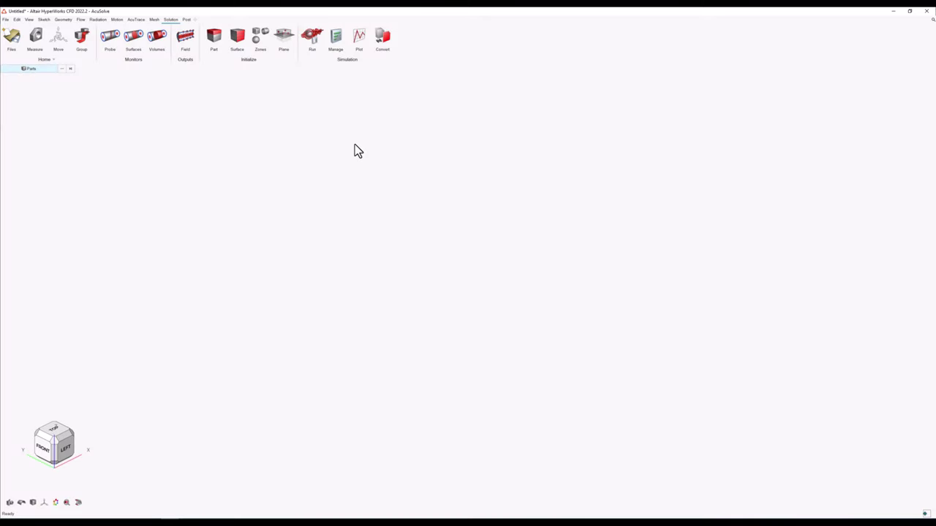
# Open the Plot Manager and load the F1 solver log file from the F1_Results folder.
pyautogui.click(361, 38)
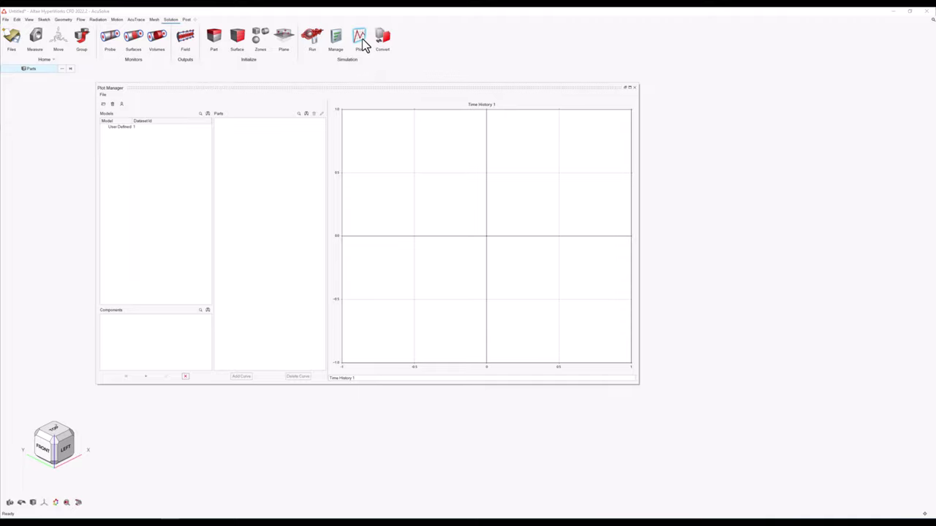
pyautogui.click(104, 104)
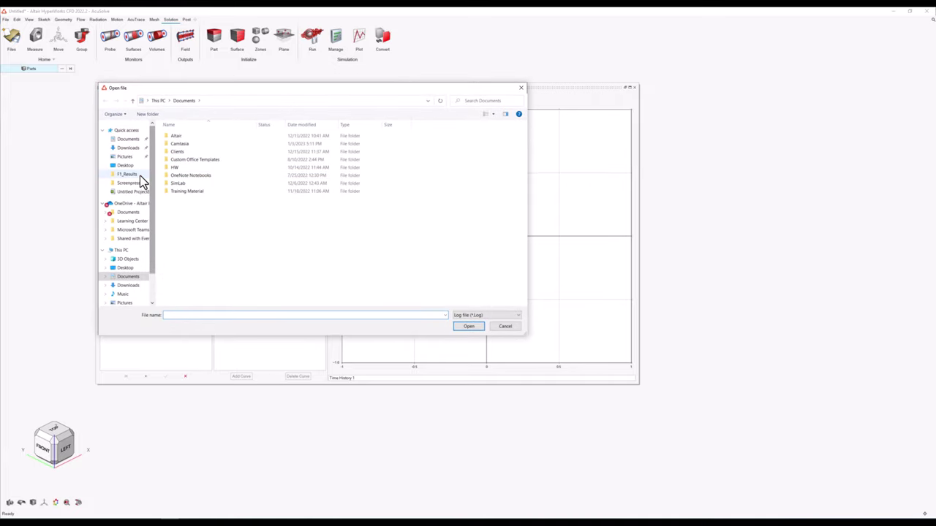
pyautogui.click(139, 175)
pyautogui.click(192, 160)
pyautogui.click(465, 326)
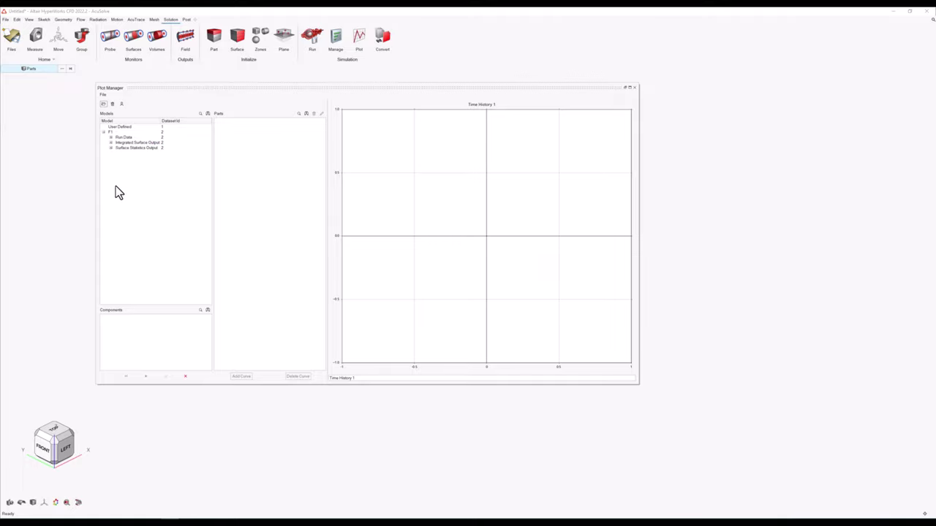
# Examine which quantities are available under the F1 model's Run Data, Integrated Surface Output and Surface Statistics Output.
pyautogui.click(111, 137)
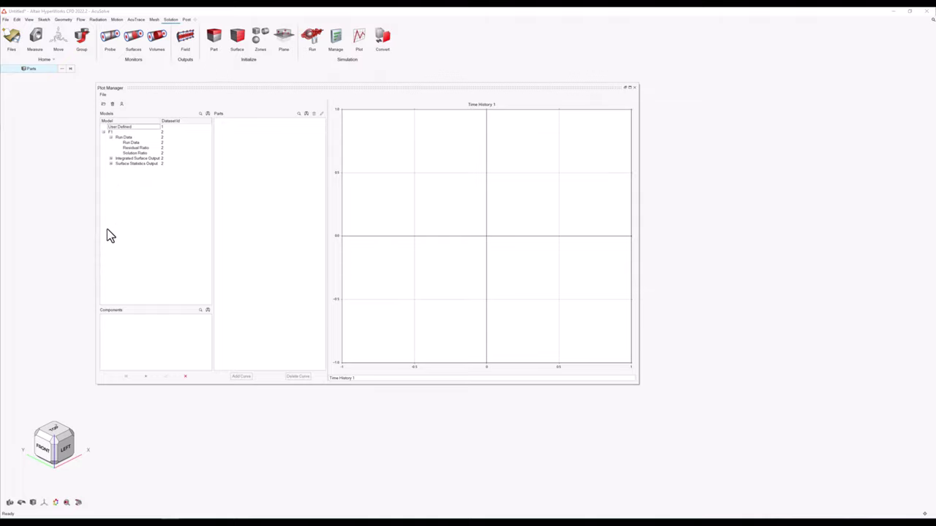
pyautogui.click(111, 138)
pyautogui.click(110, 141)
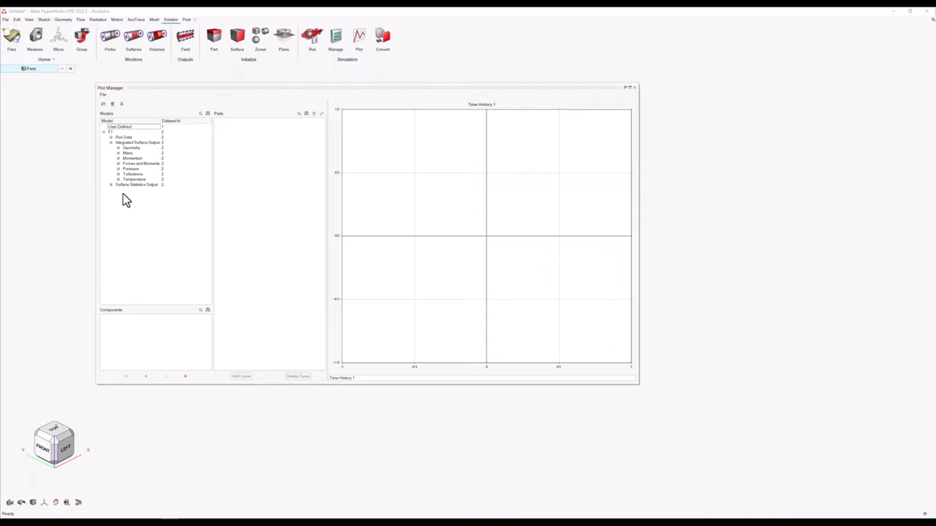
pyautogui.click(117, 168)
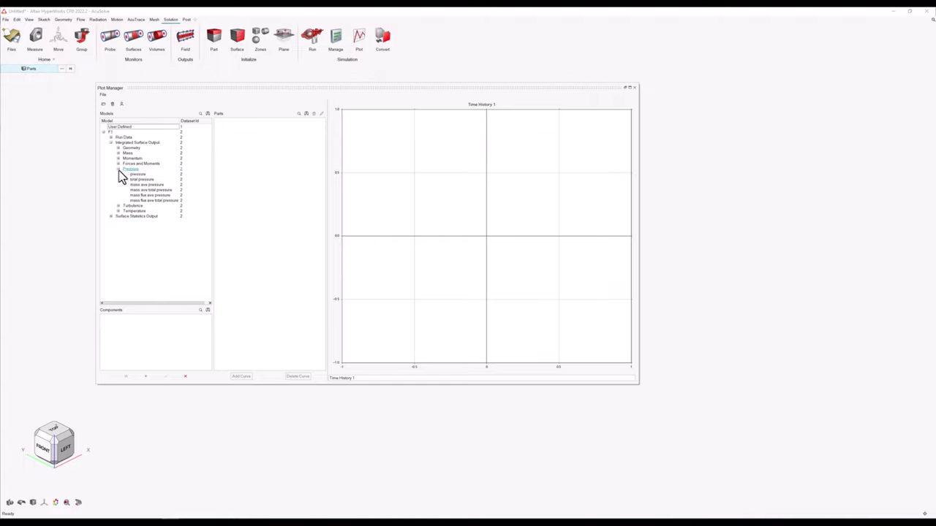
pyautogui.click(118, 169)
pyautogui.click(117, 164)
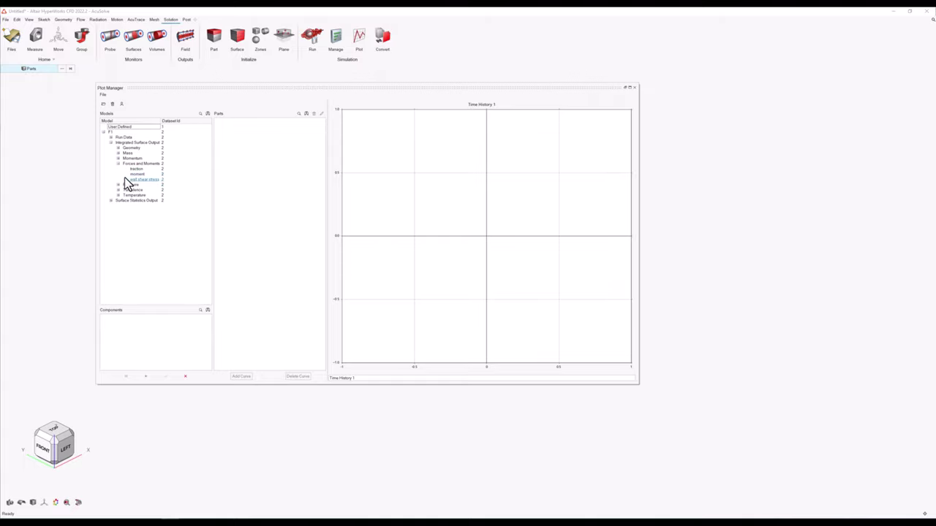
pyautogui.click(117, 164)
pyautogui.click(111, 143)
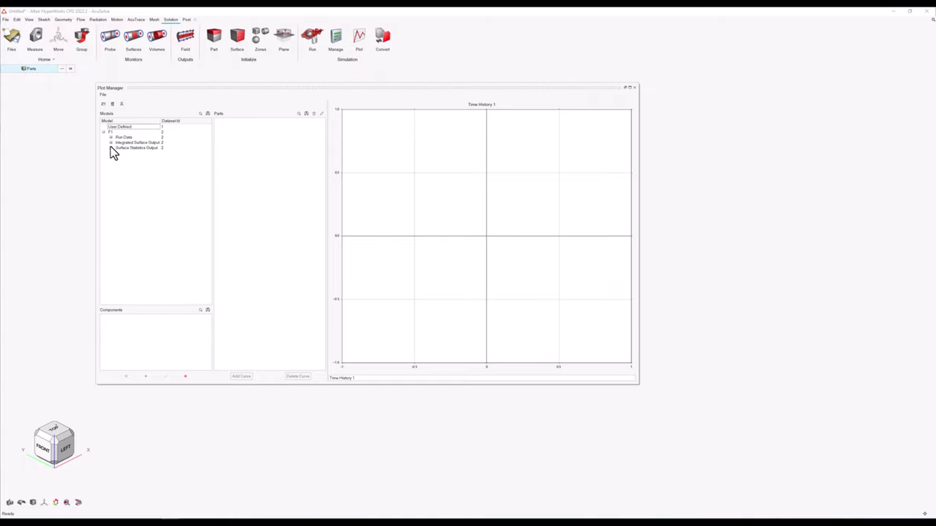
pyautogui.click(111, 148)
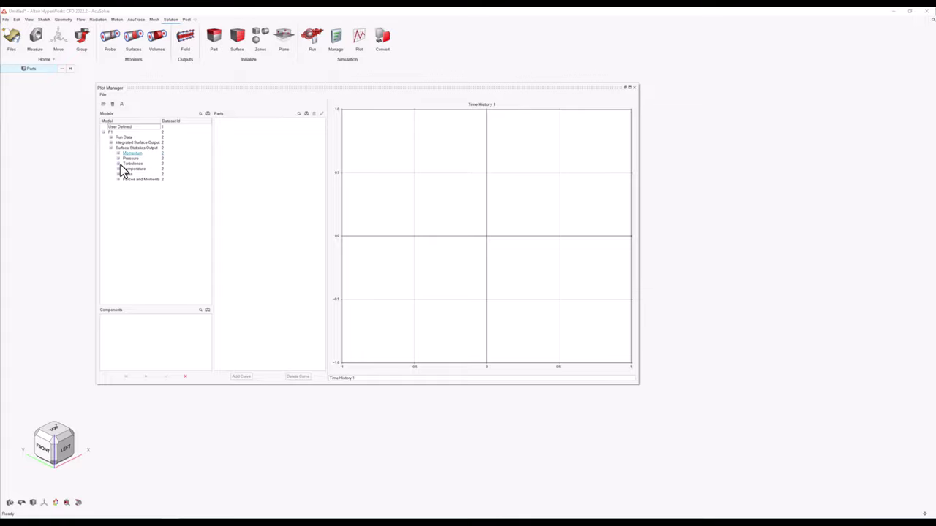
pyautogui.click(119, 163)
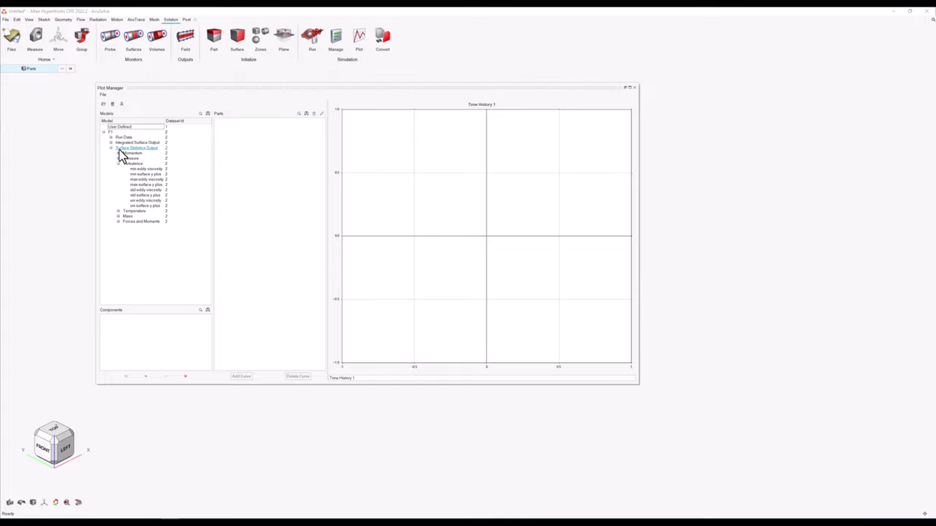
pyautogui.click(118, 163)
pyautogui.click(111, 148)
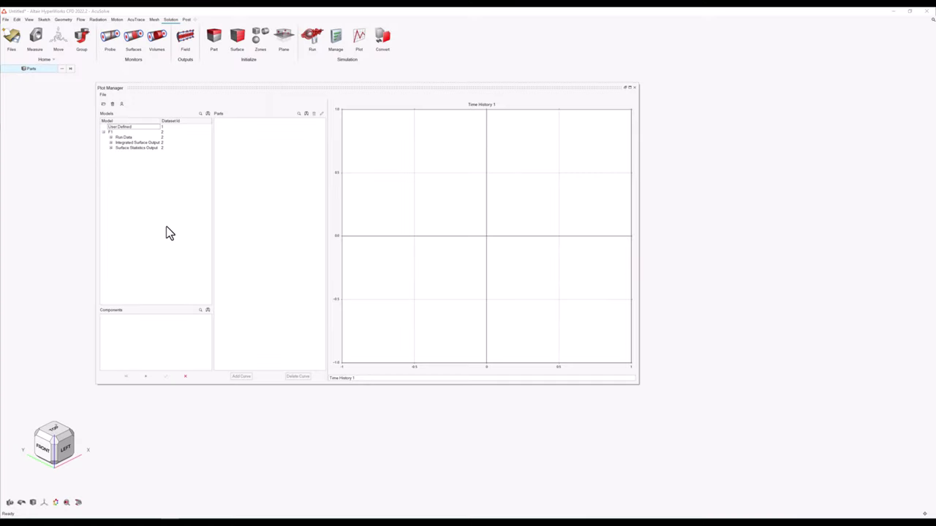
# Leave curve creation and show the Residual Ratio plot alone in a single-plot layout, selecting its Time axis.
pyautogui.click(186, 376)
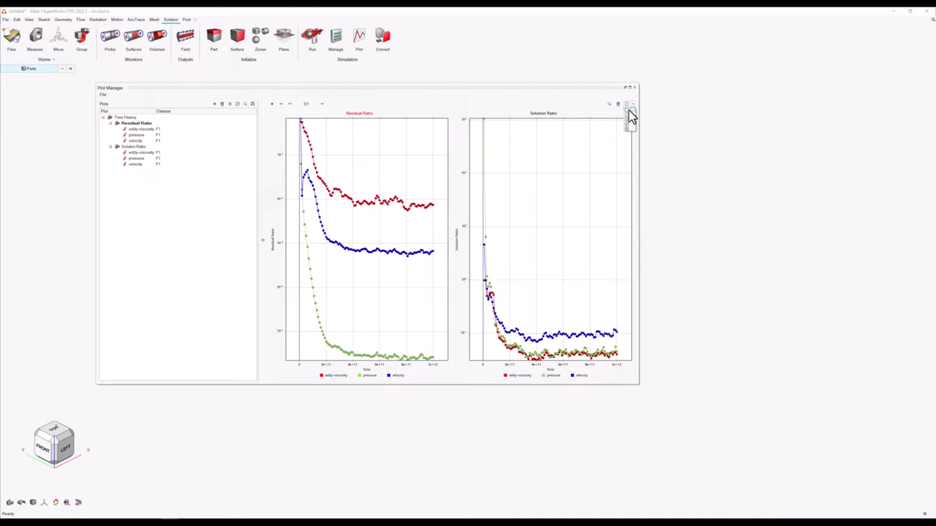
pyautogui.click(628, 112)
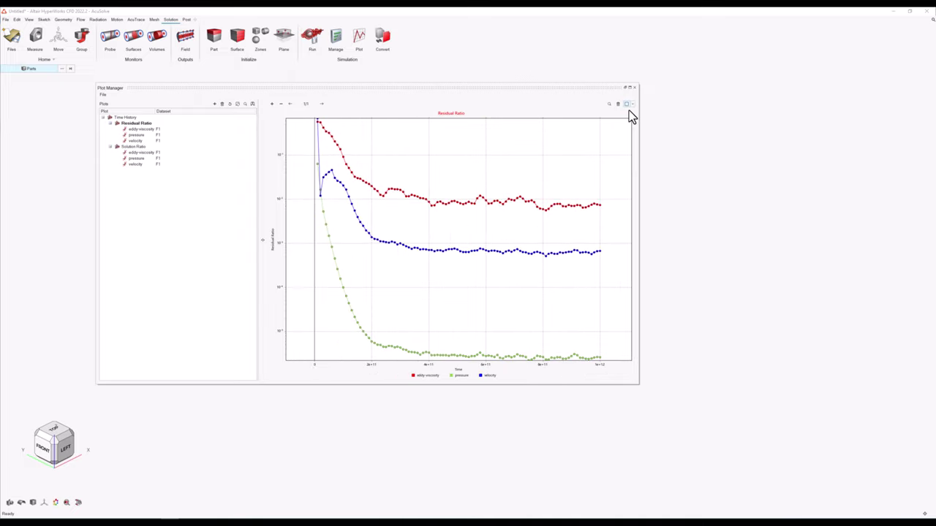
pyautogui.click(455, 369)
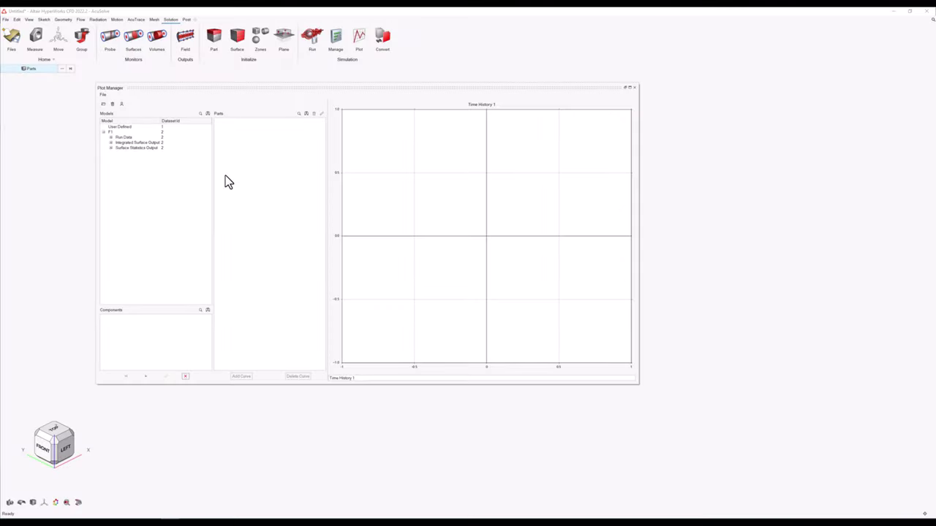
# Plot the integrated surface y plus time history for the Chassis, FW and RW outputs together.
pyautogui.click(110, 142)
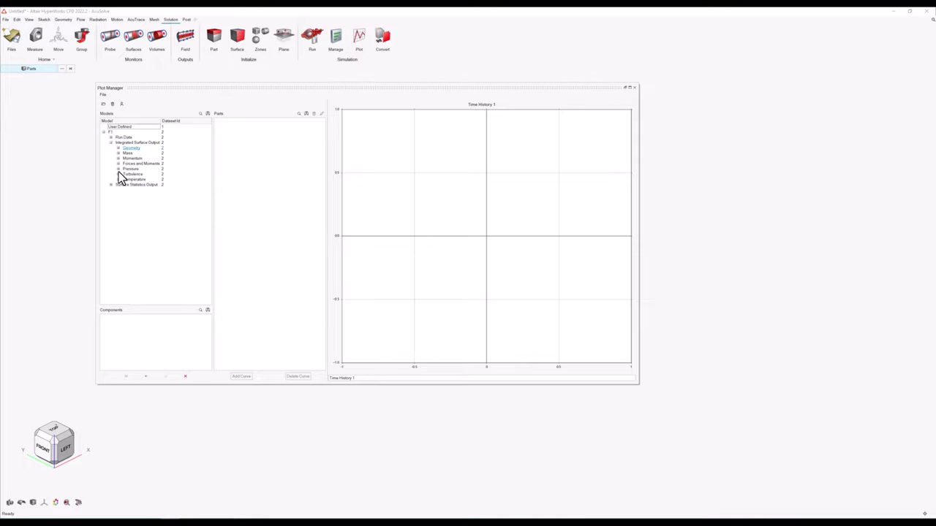
pyautogui.click(118, 174)
pyautogui.click(141, 184)
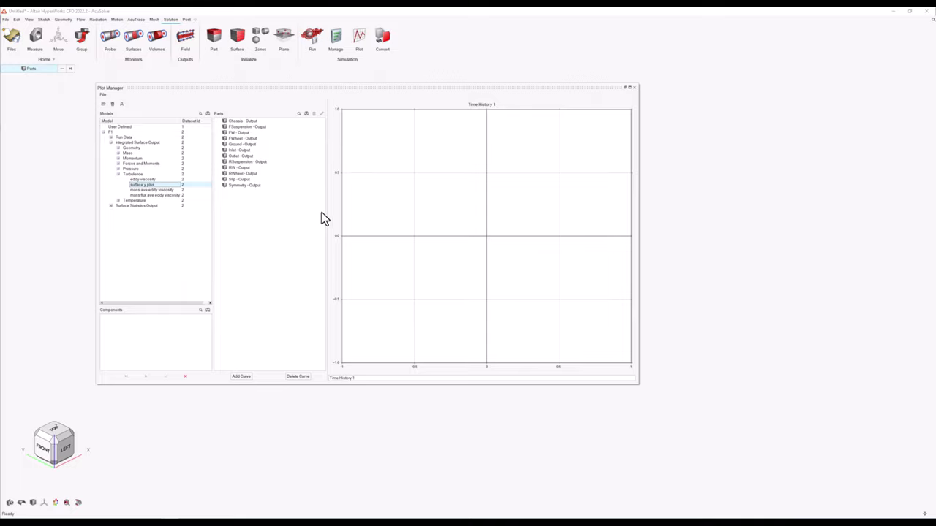
pyautogui.click(243, 122)
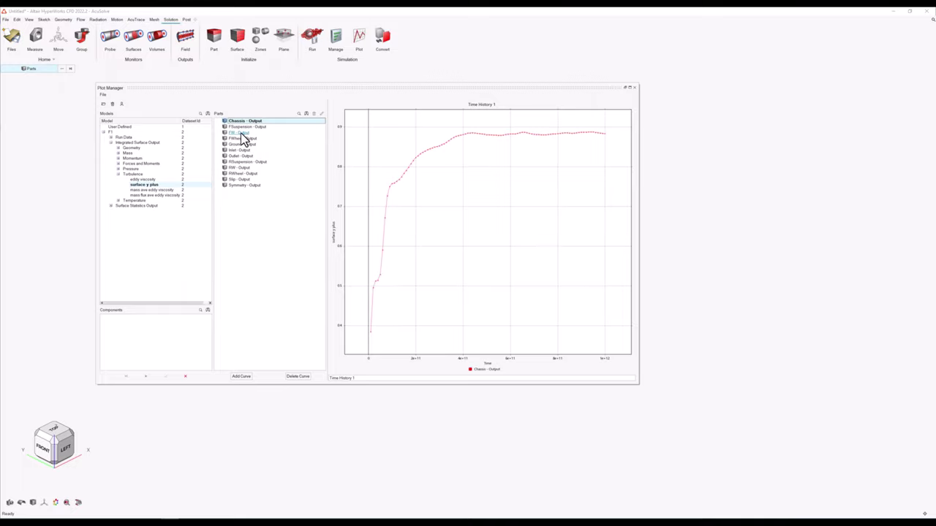
pyautogui.keyDown('ctrl'); pyautogui.click(240, 133); pyautogui.keyUp('ctrl')
pyautogui.keyDown('ctrl'); pyautogui.click(247, 168); pyautogui.keyUp('ctrl')
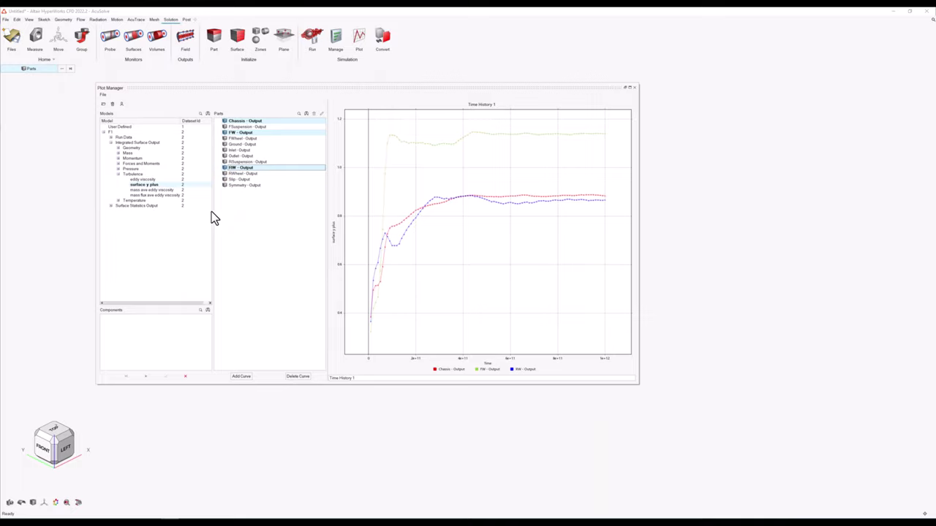
# Clear the surface y plus curves and expand the Turbulence quantities under Surface Statistics Output.
pyautogui.click(118, 174)
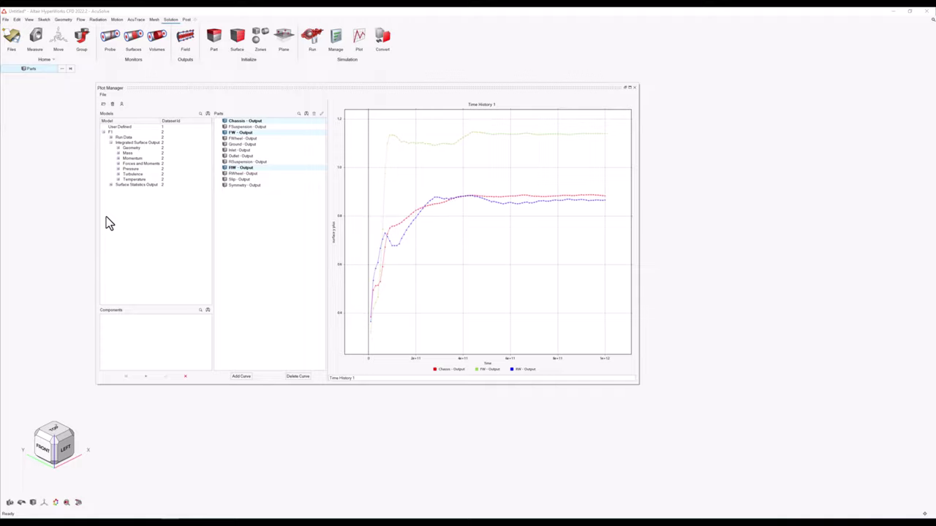
pyautogui.click(110, 185)
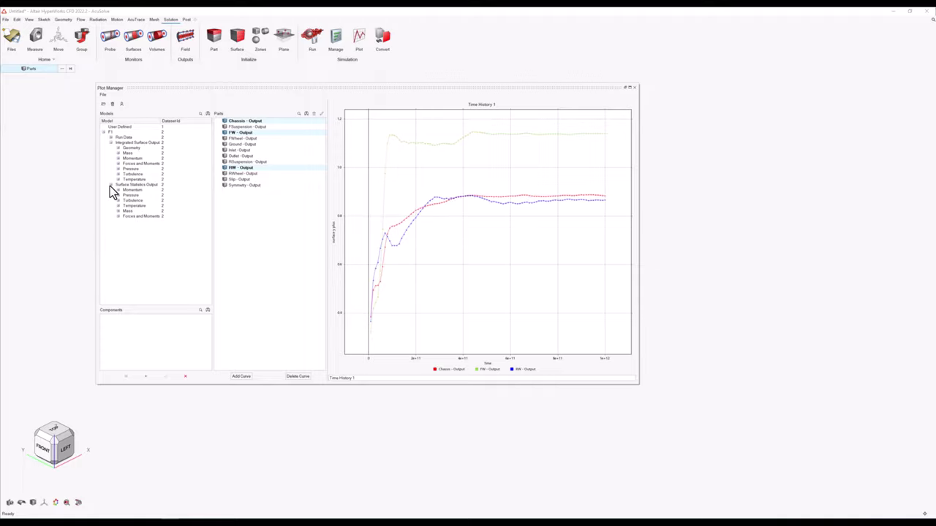
pyautogui.keyDown('ctrl'); pyautogui.click(246, 168); pyautogui.keyUp('ctrl')
pyautogui.keyDown('ctrl'); pyautogui.click(246, 133); pyautogui.keyUp('ctrl')
pyautogui.click(118, 201)
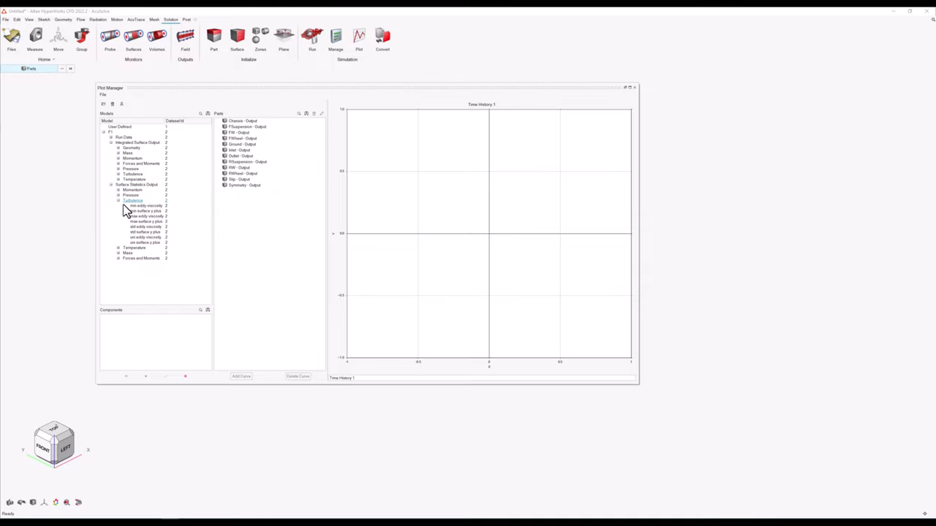